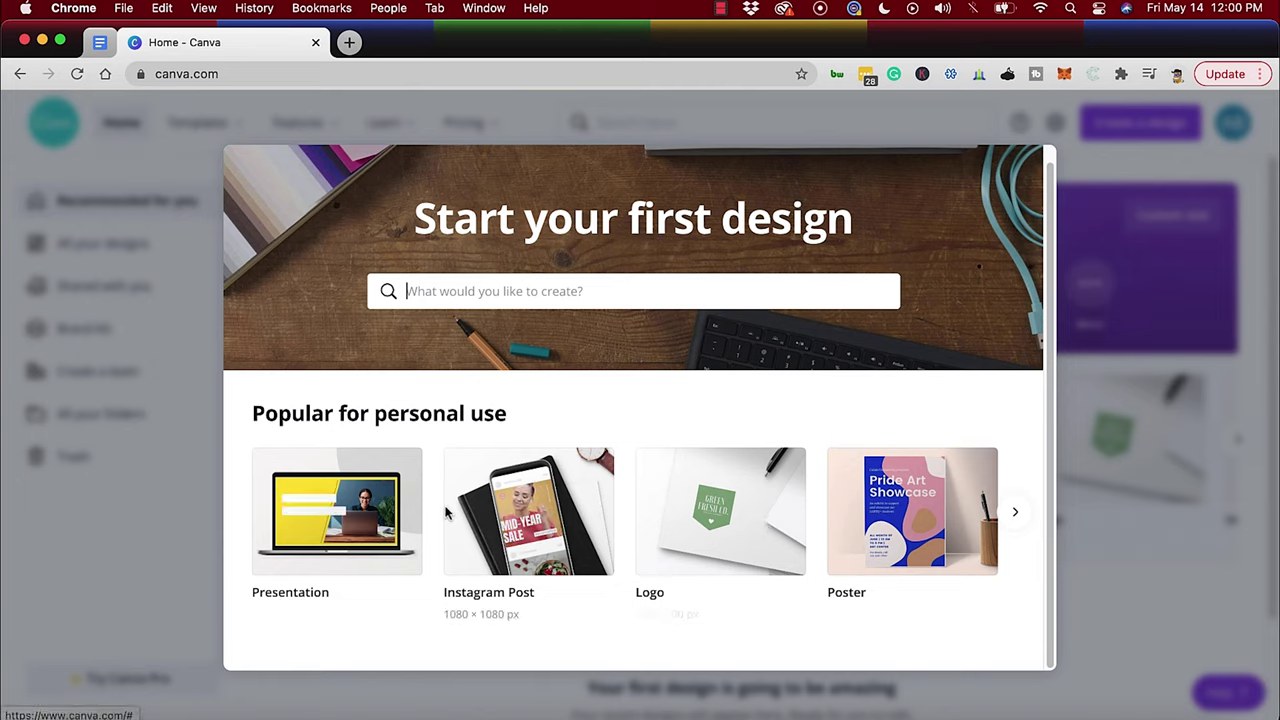
# Browse forward and back through the Popular design types carousel
pyautogui.click(1016, 513)
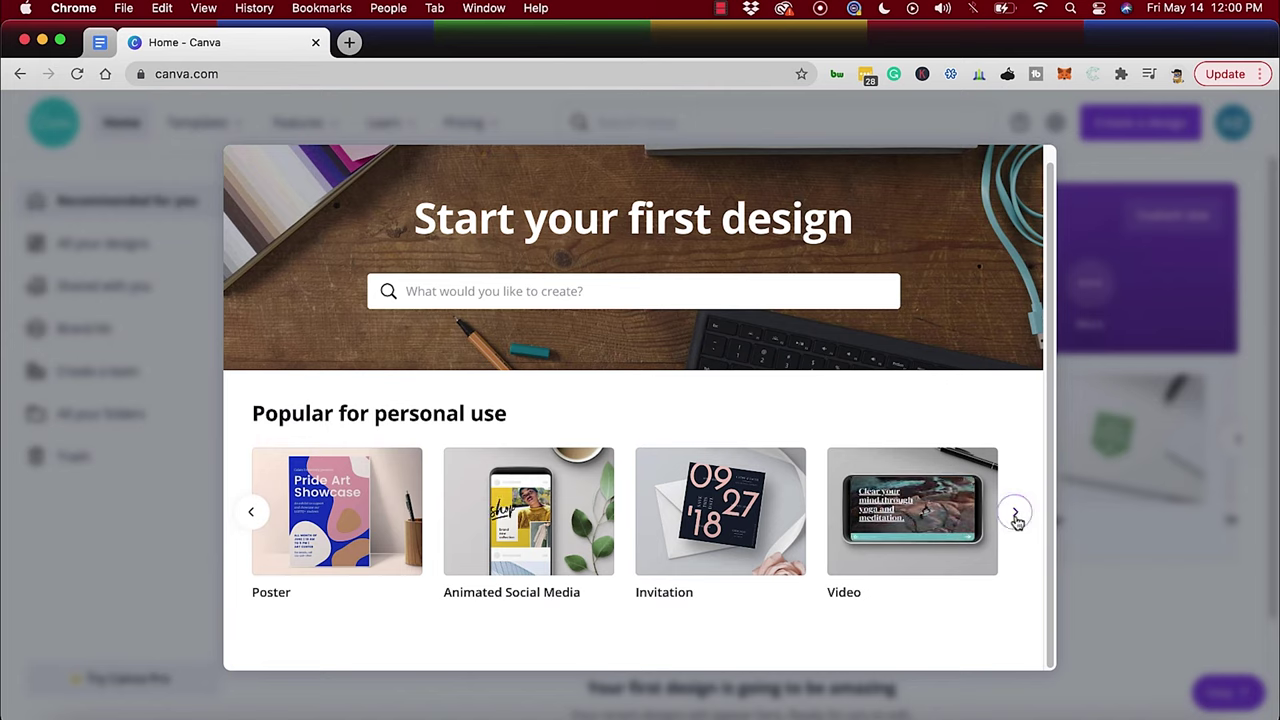
pyautogui.click(1016, 513)
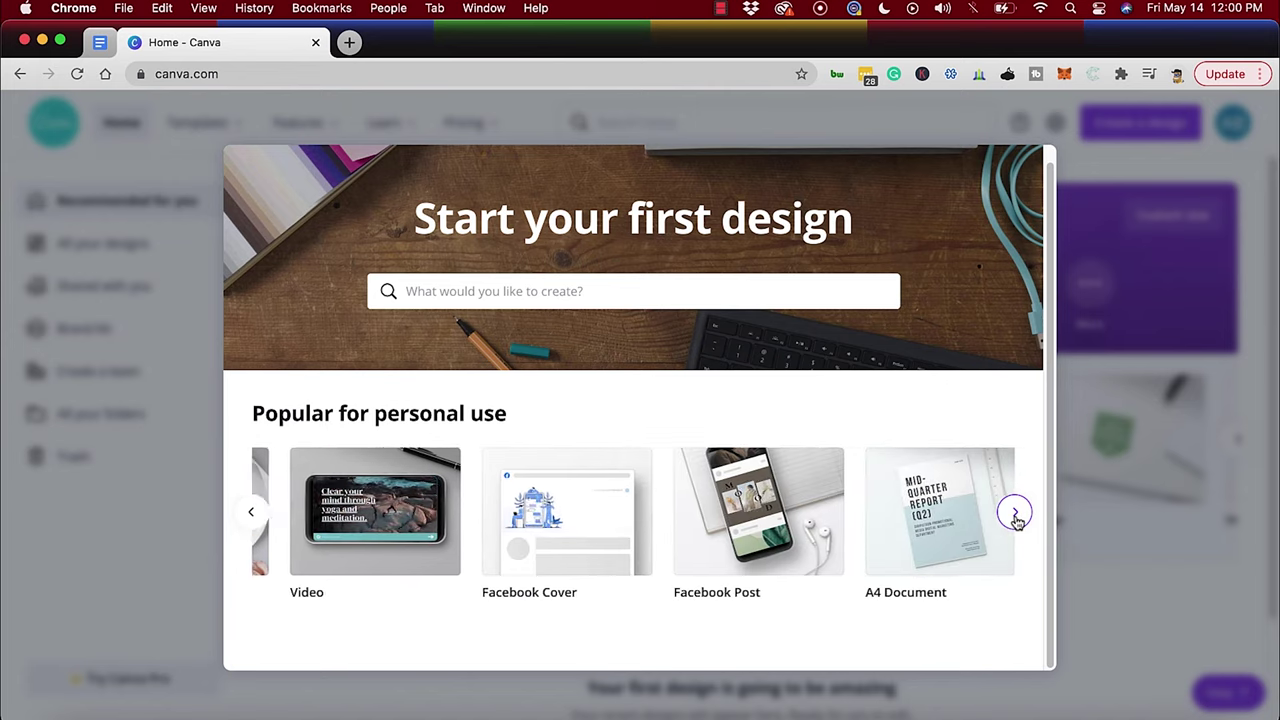
pyautogui.click(251, 513)
pyautogui.click(251, 513)
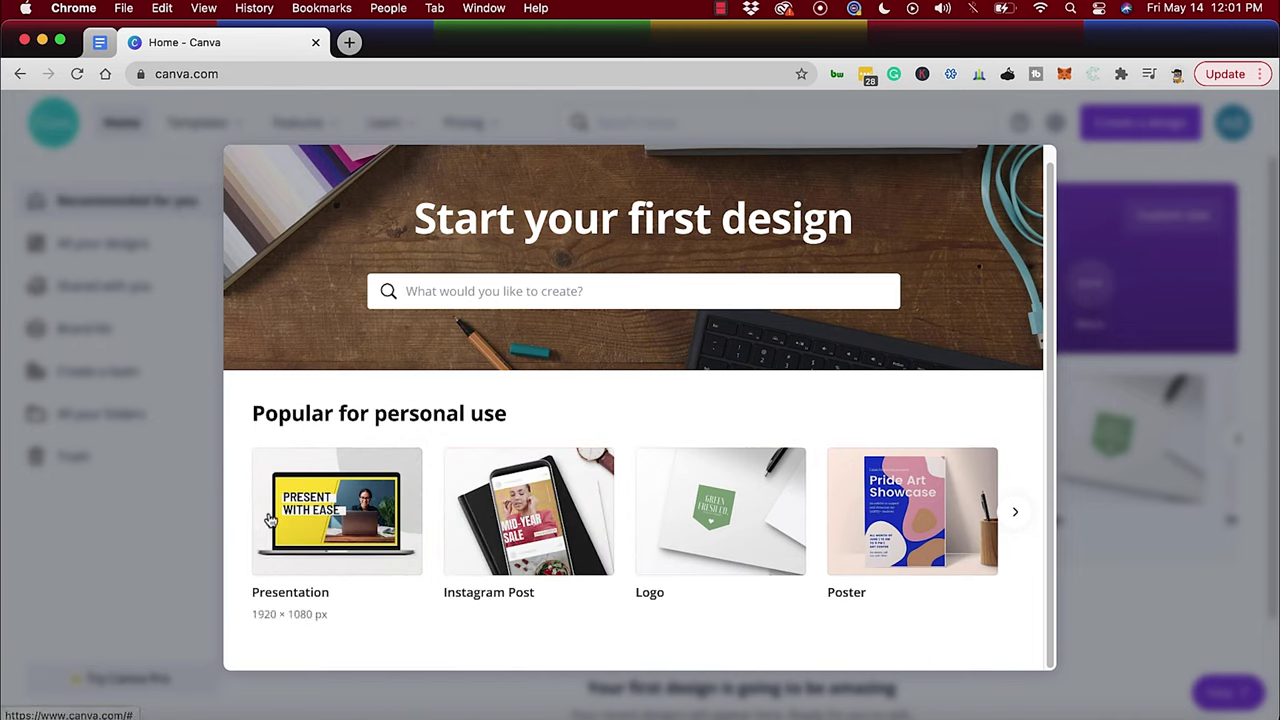
# Search 'Business Card' and create a blank 3.5 × 2 in Business Card design
pyautogui.click(611, 291)
pyautogui.write('Business Card')
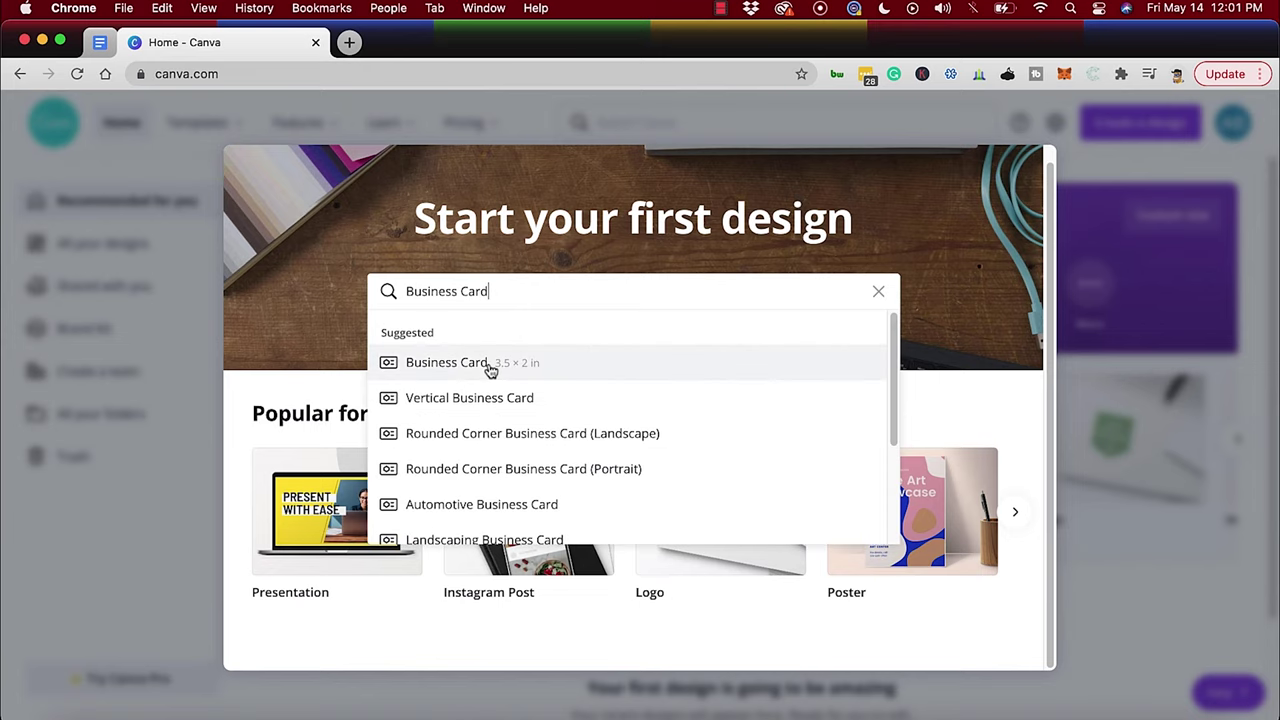
pyautogui.click(491, 371)
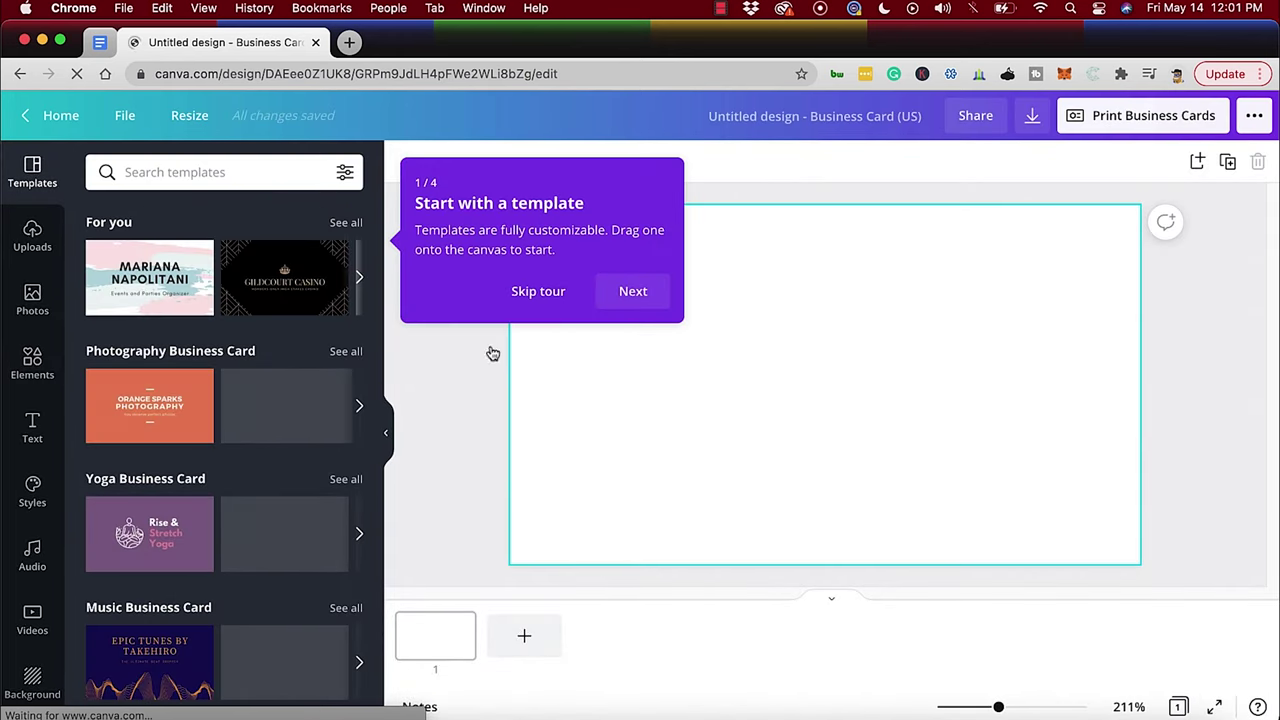
# Step through the welcome tour tips and dismiss it
pyautogui.click(630, 292)
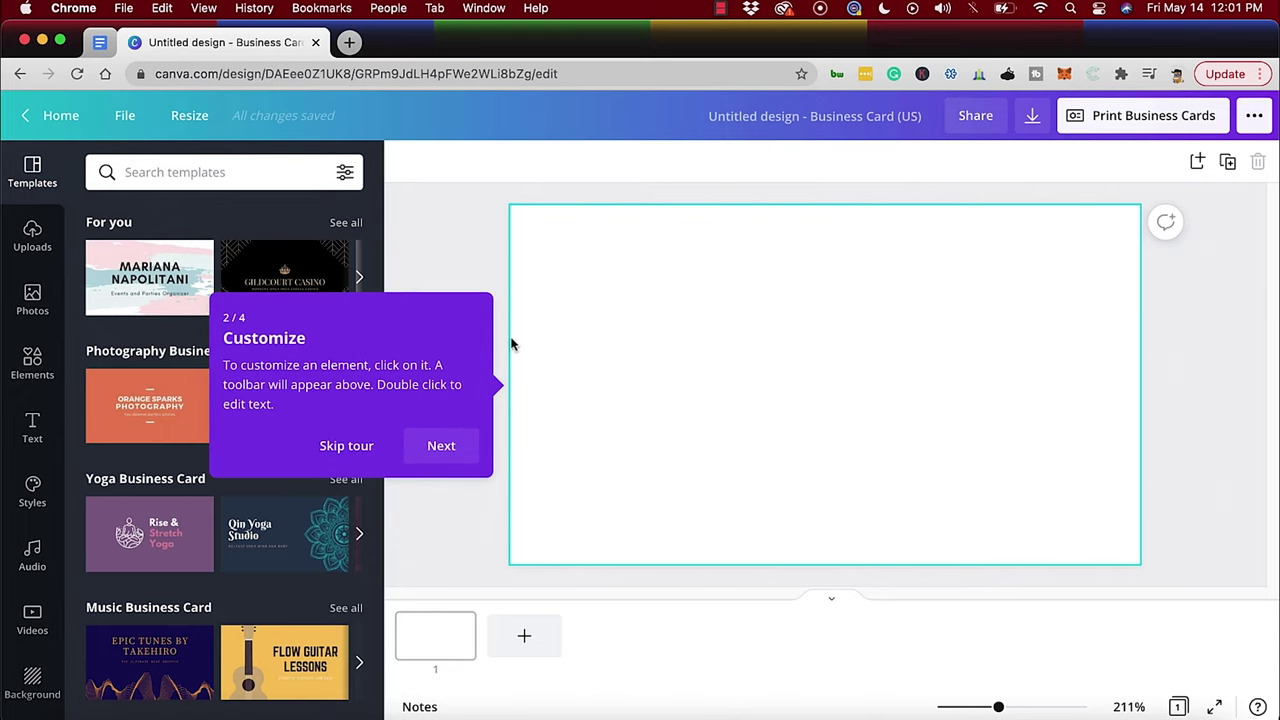
pyautogui.click(439, 446)
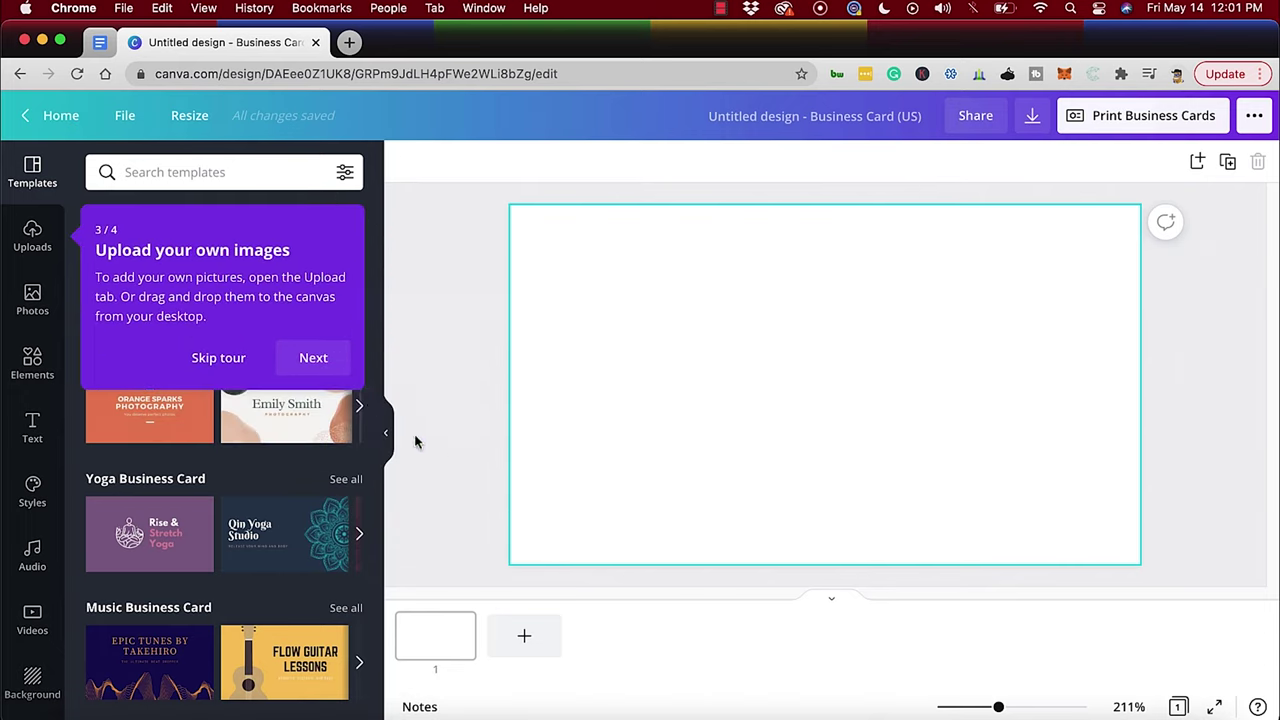
pyautogui.click(312, 357)
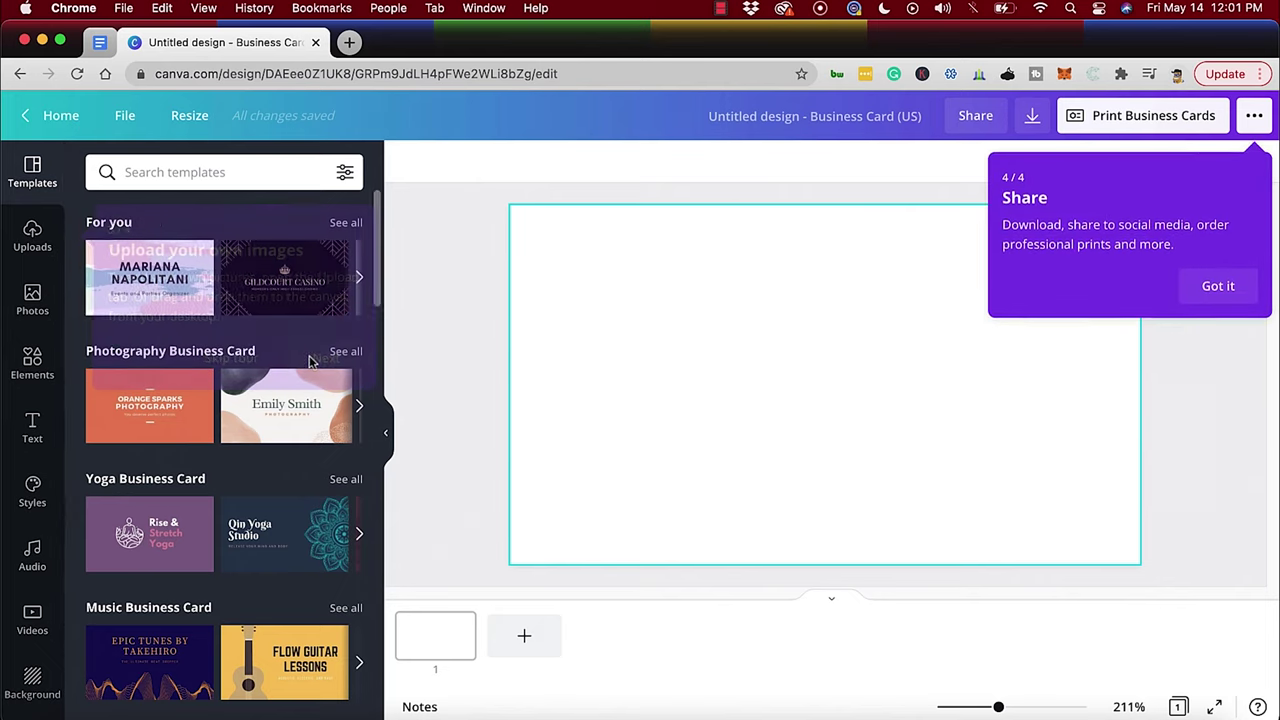
pyautogui.click(1213, 287)
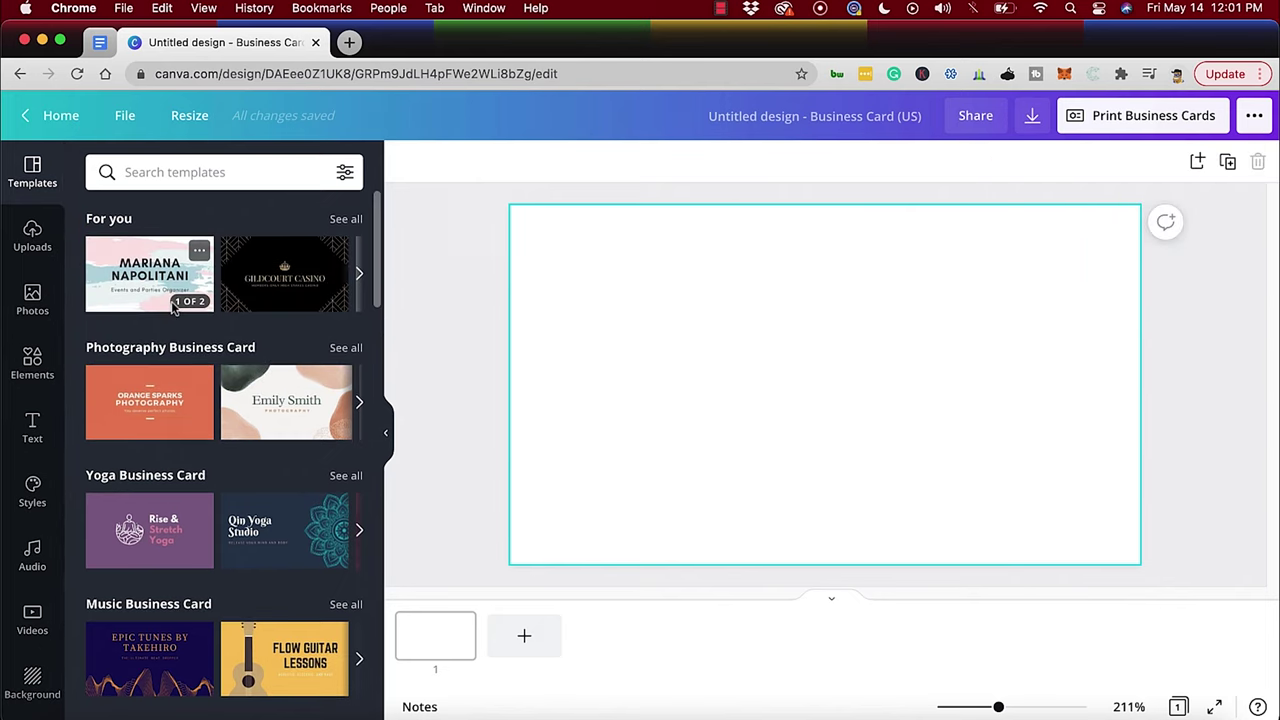
# Browse the yoga and suggested template carousels, then open the Williamson attorney template's pages
pyautogui.scroll(-2, 165, 312)
pyautogui.scroll(-5, 165, 312)
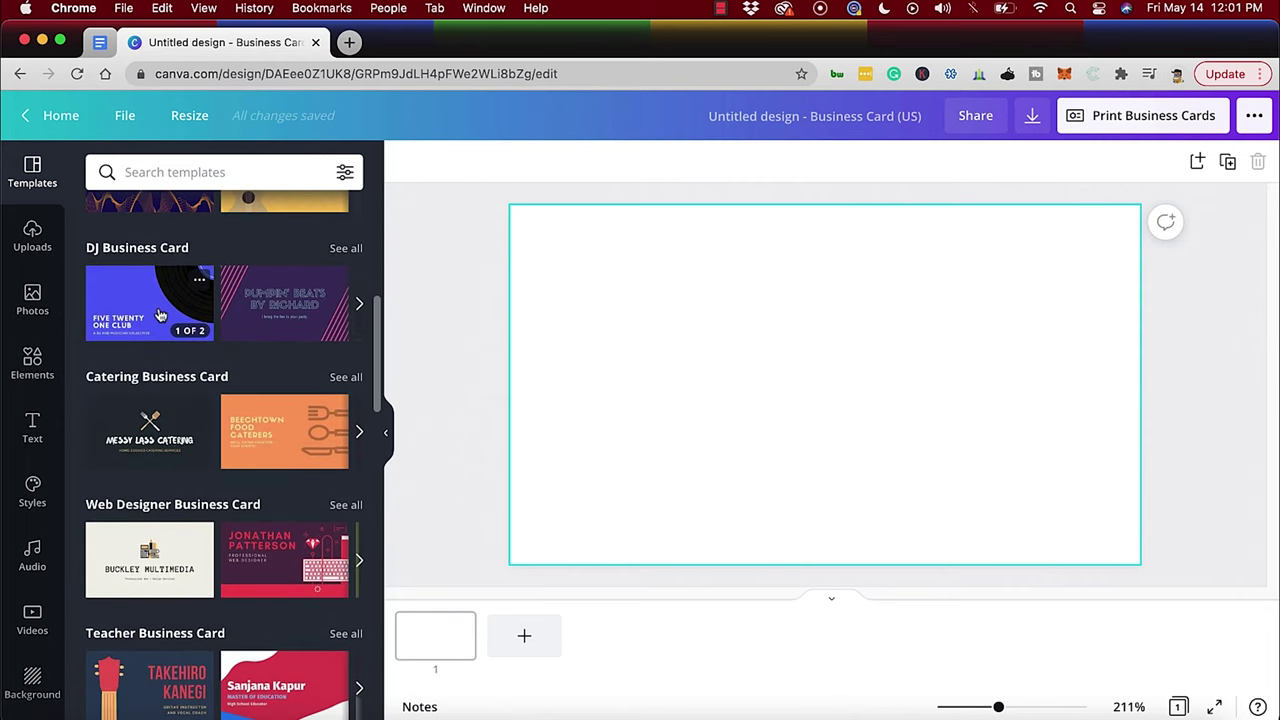
pyautogui.scroll(-3, 160, 315)
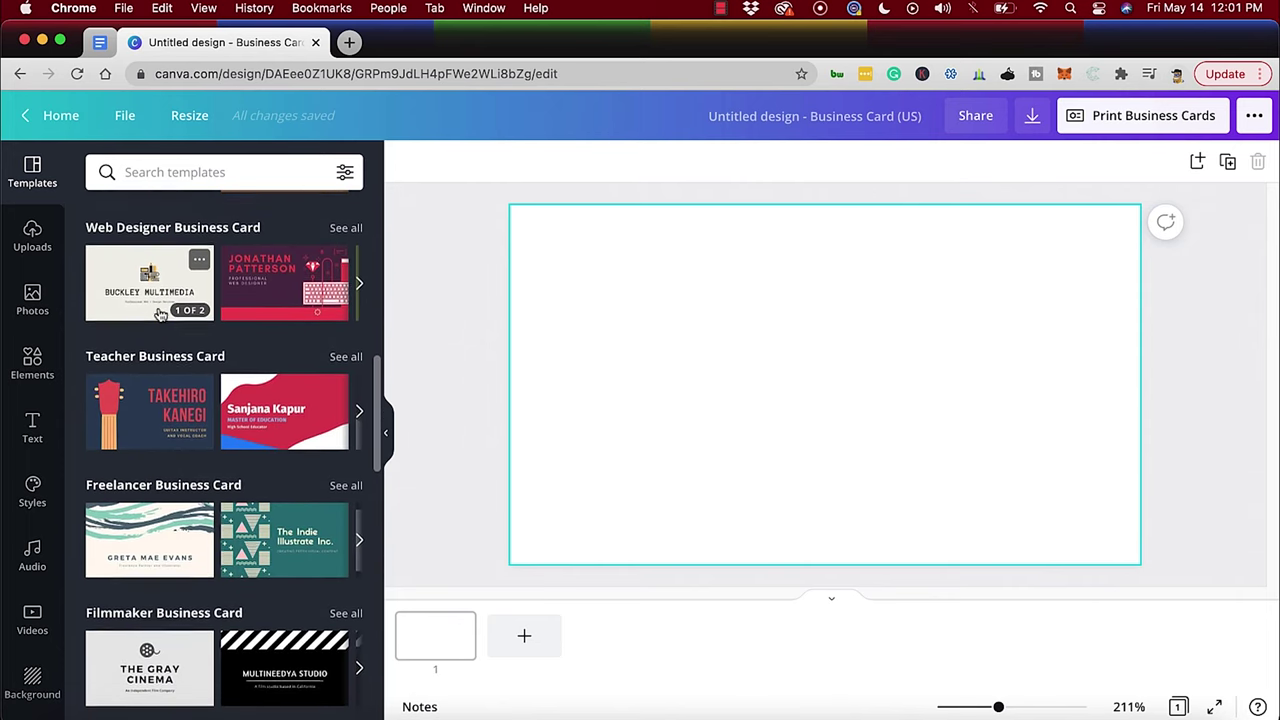
pyautogui.scroll(6, 206, 344)
pyautogui.click(359, 358)
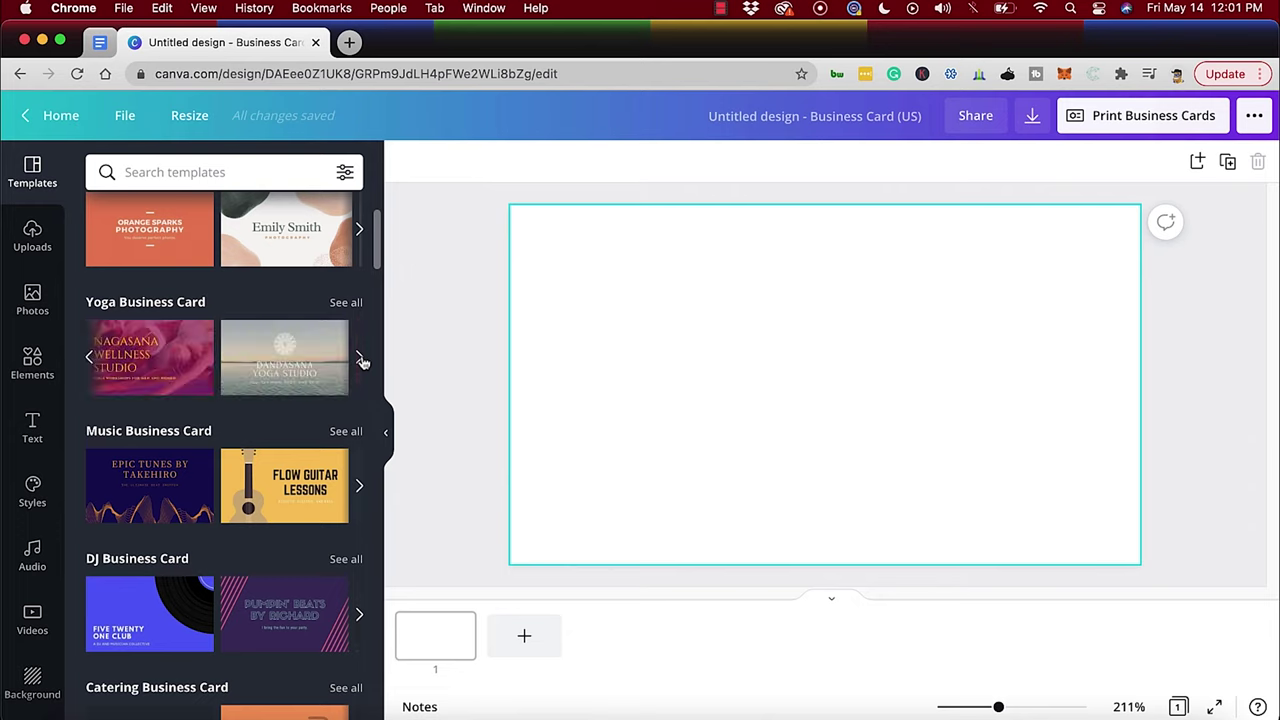
pyautogui.click(362, 361)
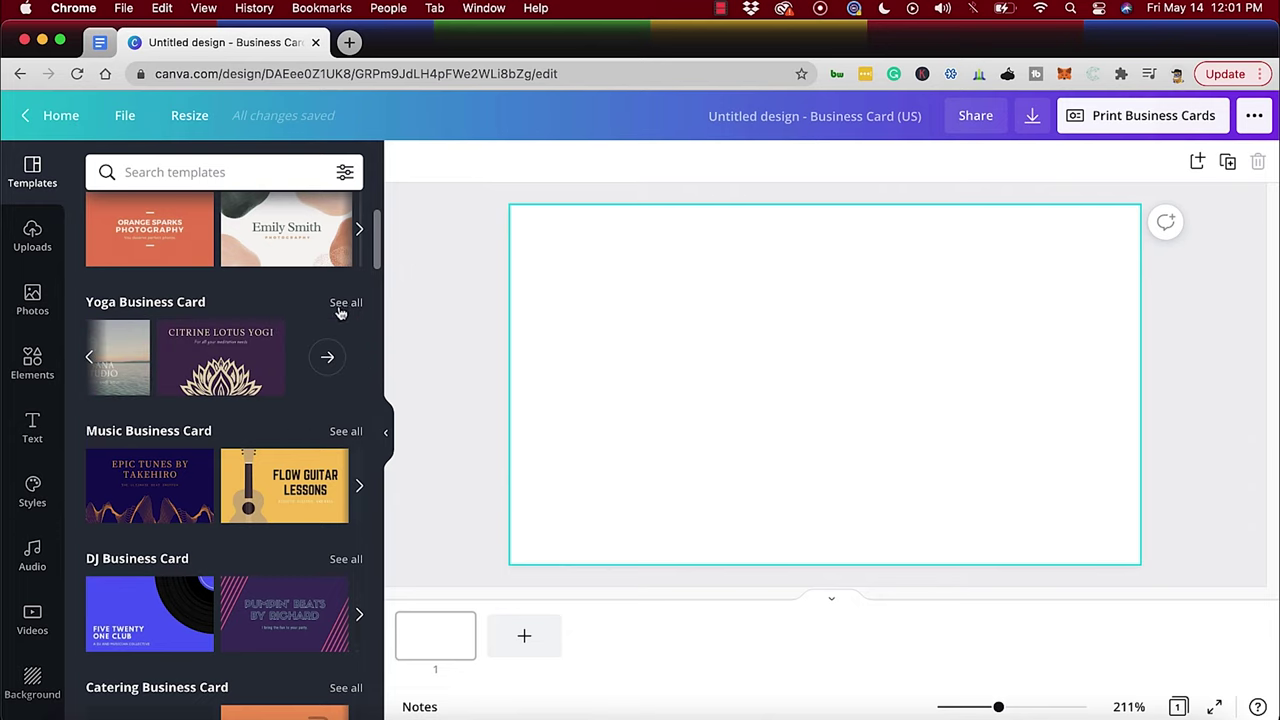
pyautogui.scroll(1, 333, 307)
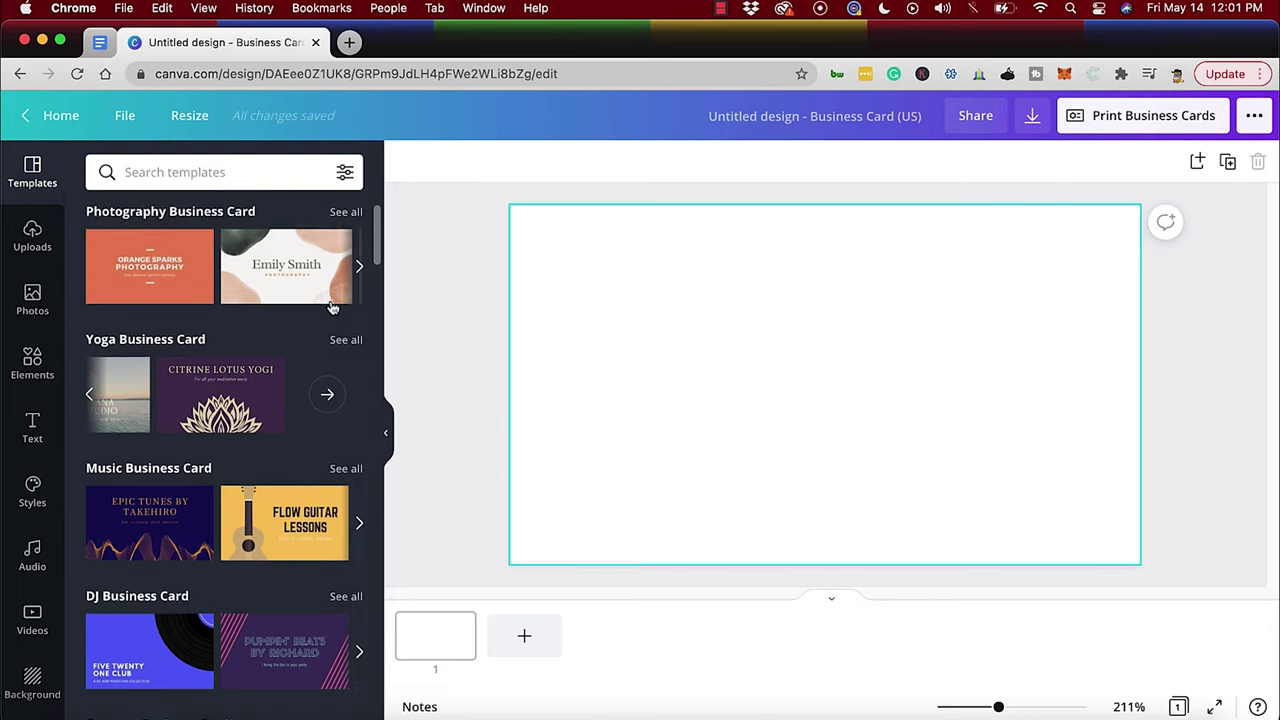
pyautogui.scroll(3, 333, 307)
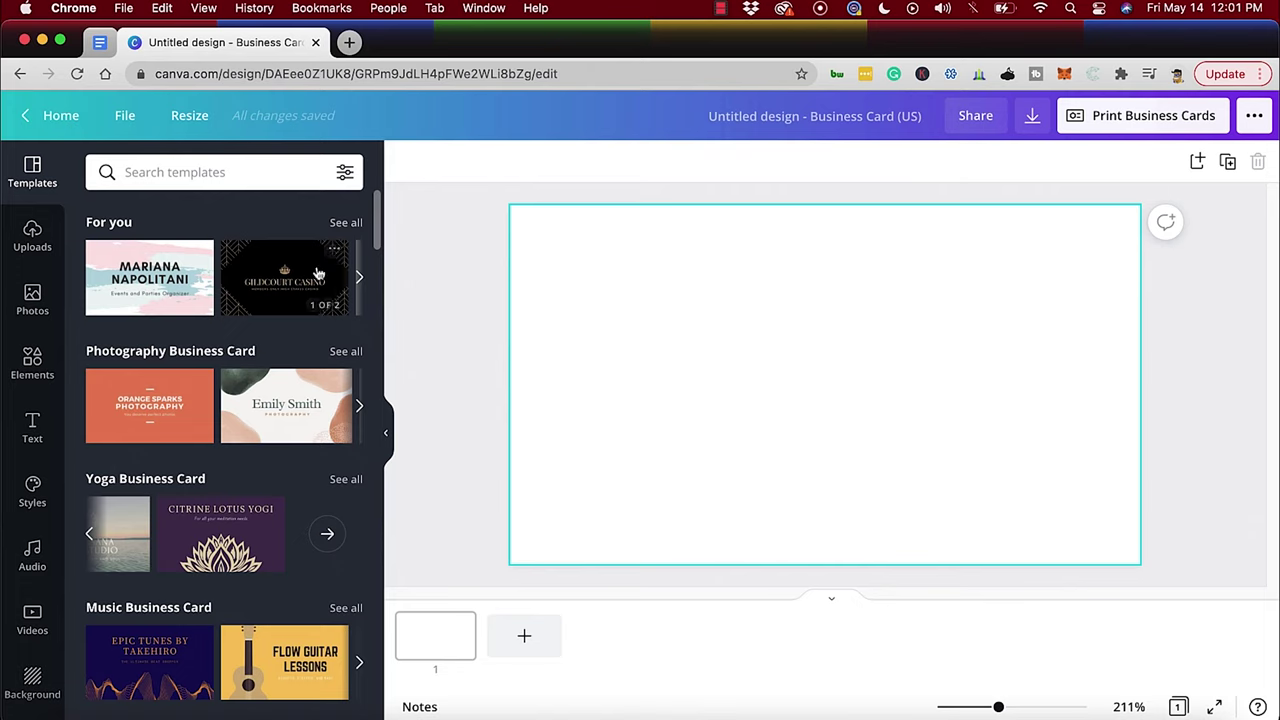
pyautogui.click(361, 279)
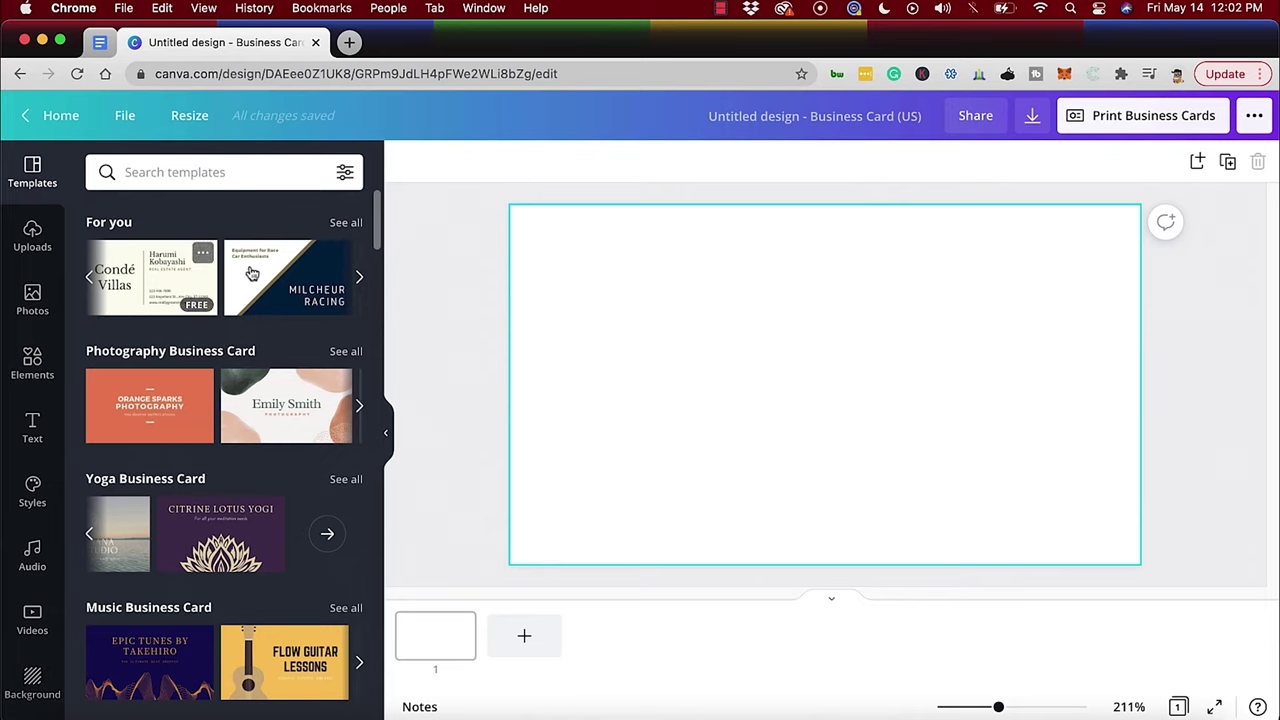
pyautogui.click(360, 278)
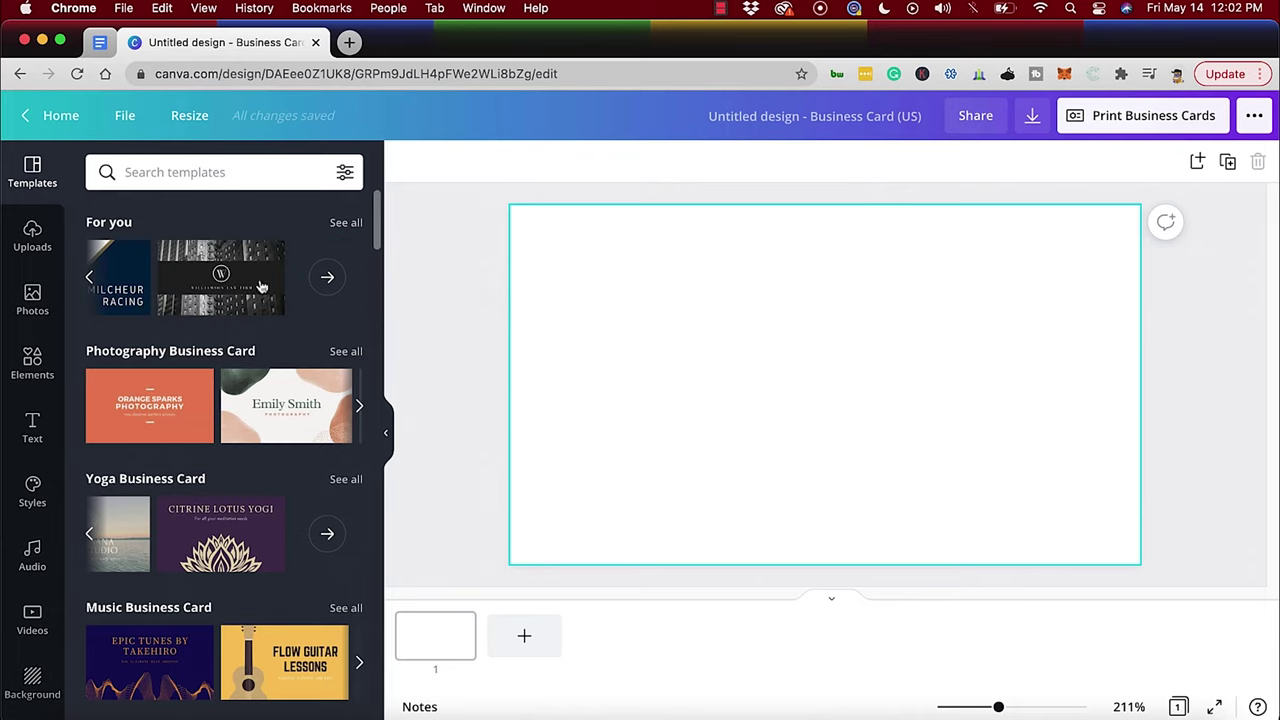
pyautogui.click(228, 277)
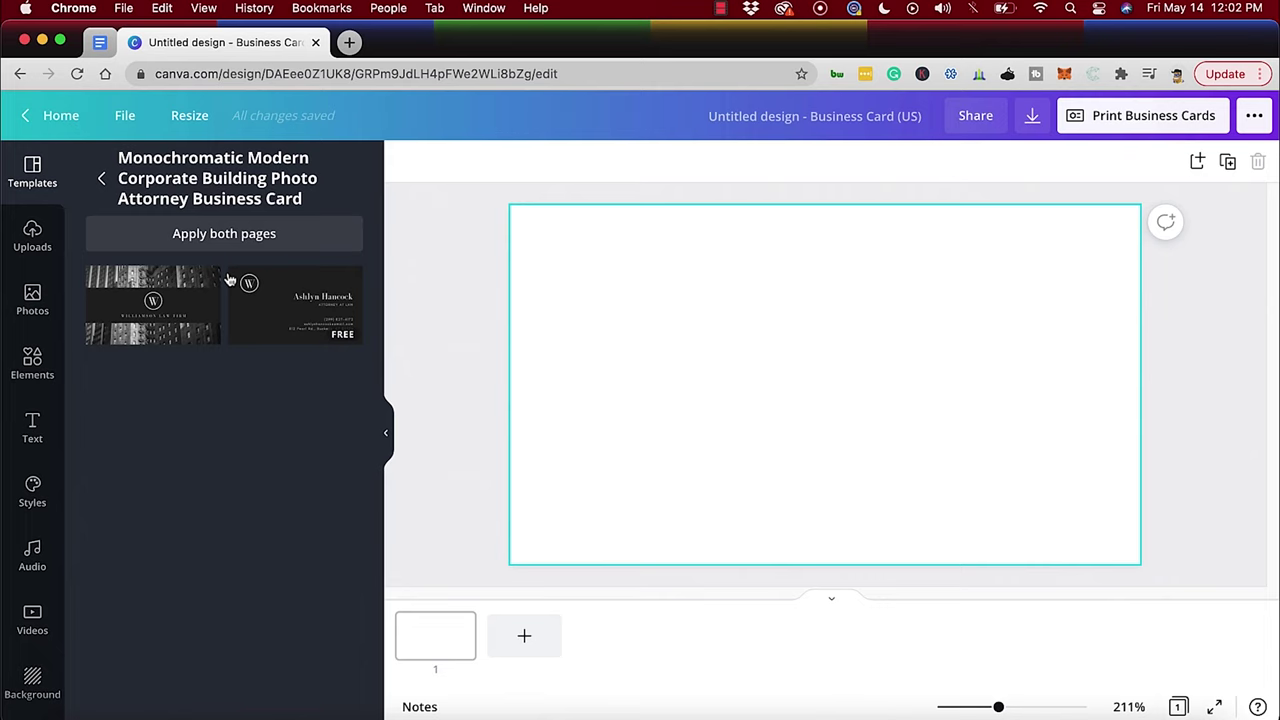
# Apply the template's building-photo WILLIAMSON LAW FIRM front page to the card
pyautogui.click(263, 321)
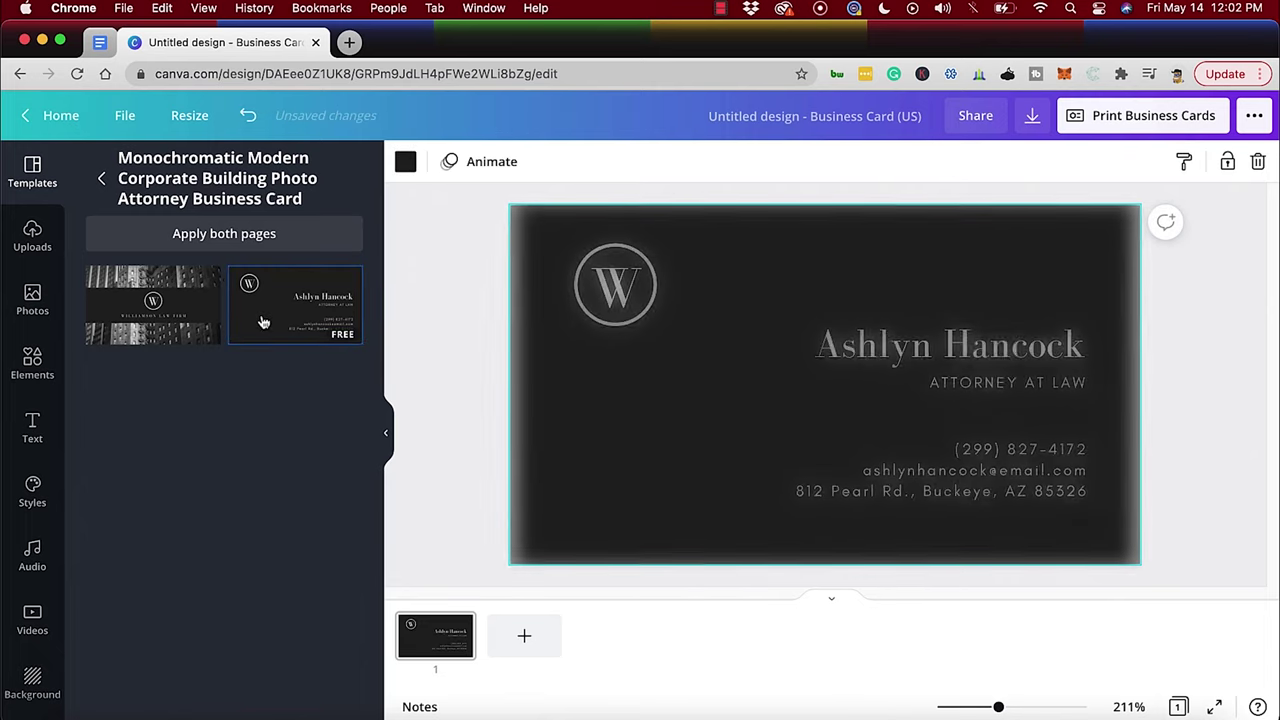
pyautogui.click(153, 323)
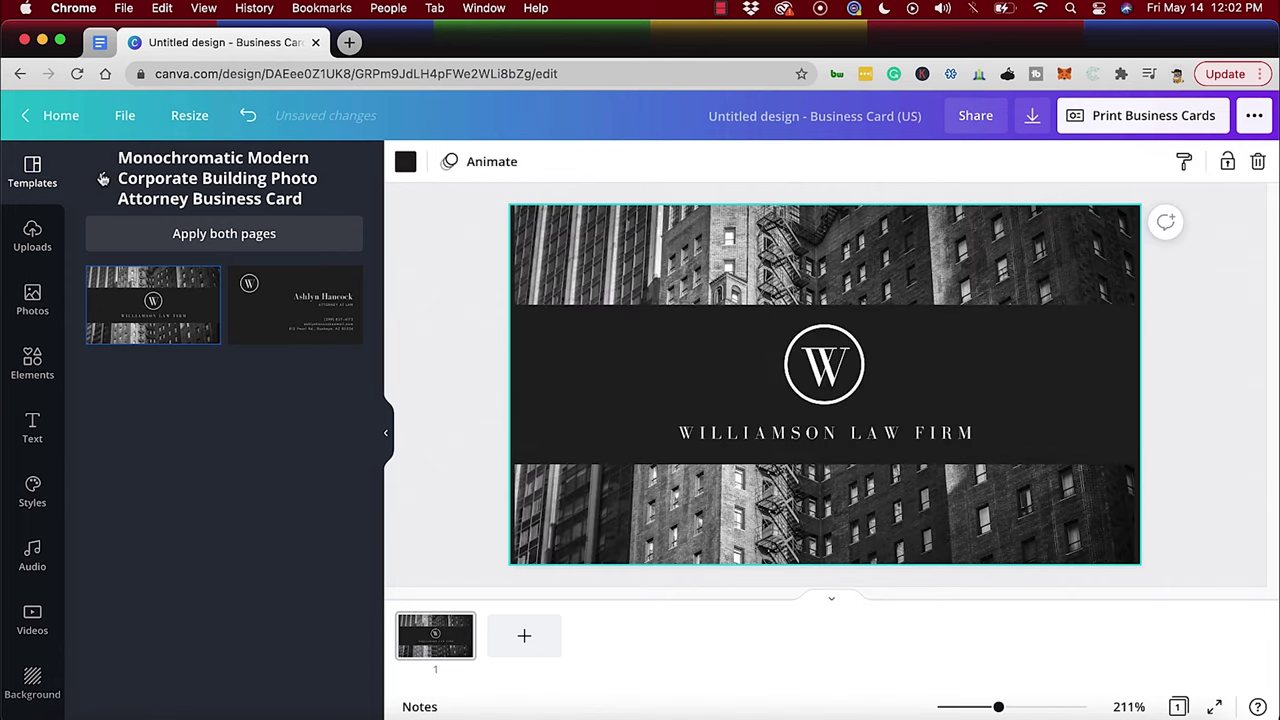
pyautogui.click(102, 178)
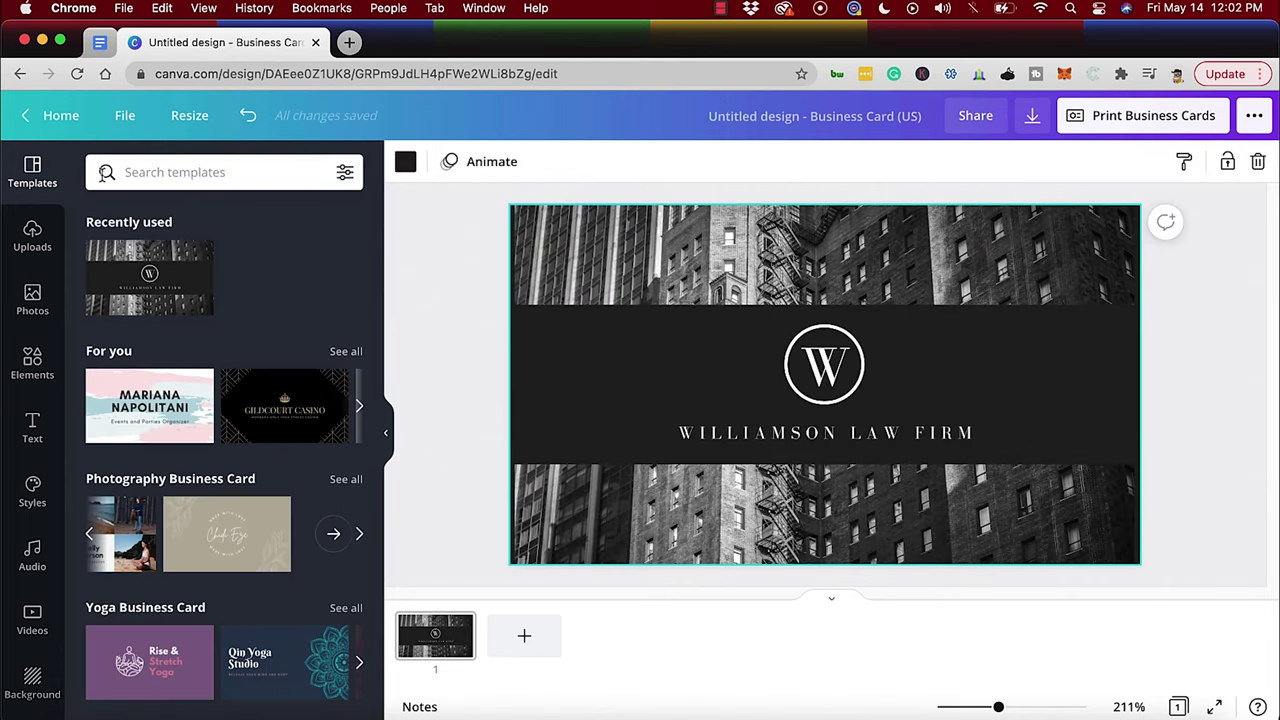
# Scroll down through the full Templates list and back up a little
pyautogui.scroll(-5, 193, 396)
pyautogui.scroll(-5, 193, 396)
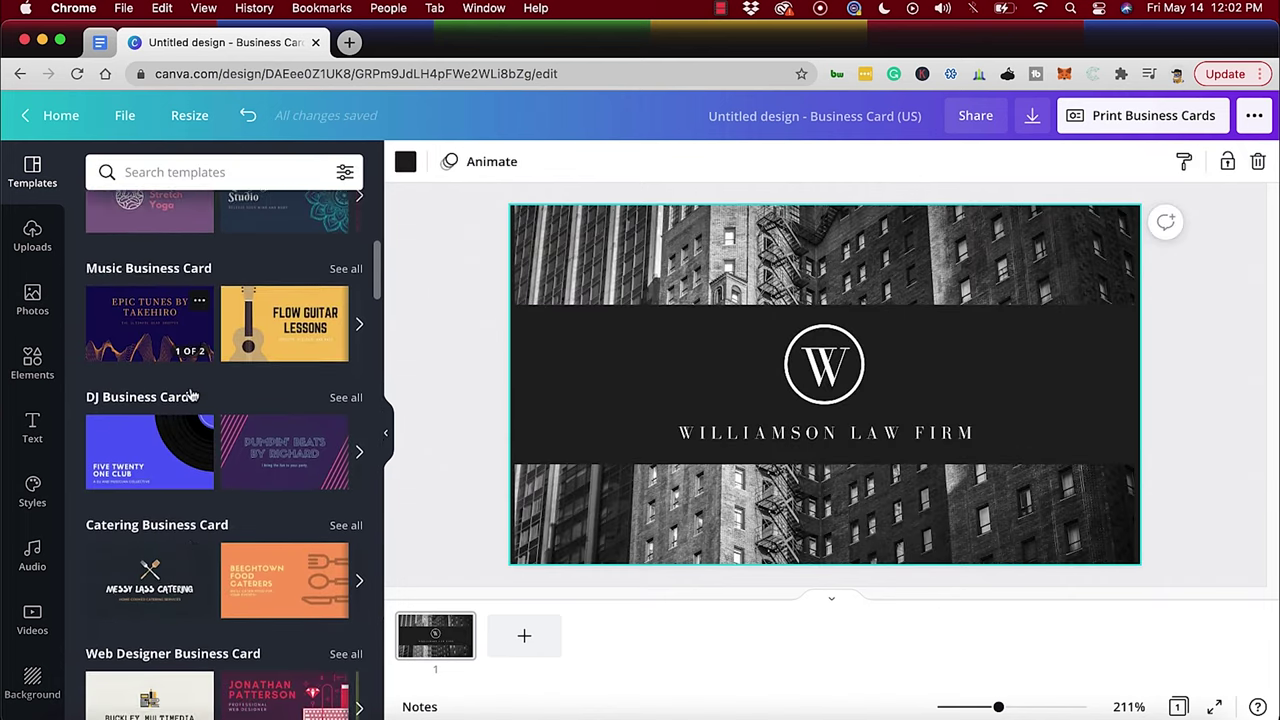
pyautogui.scroll(-5, 190, 392)
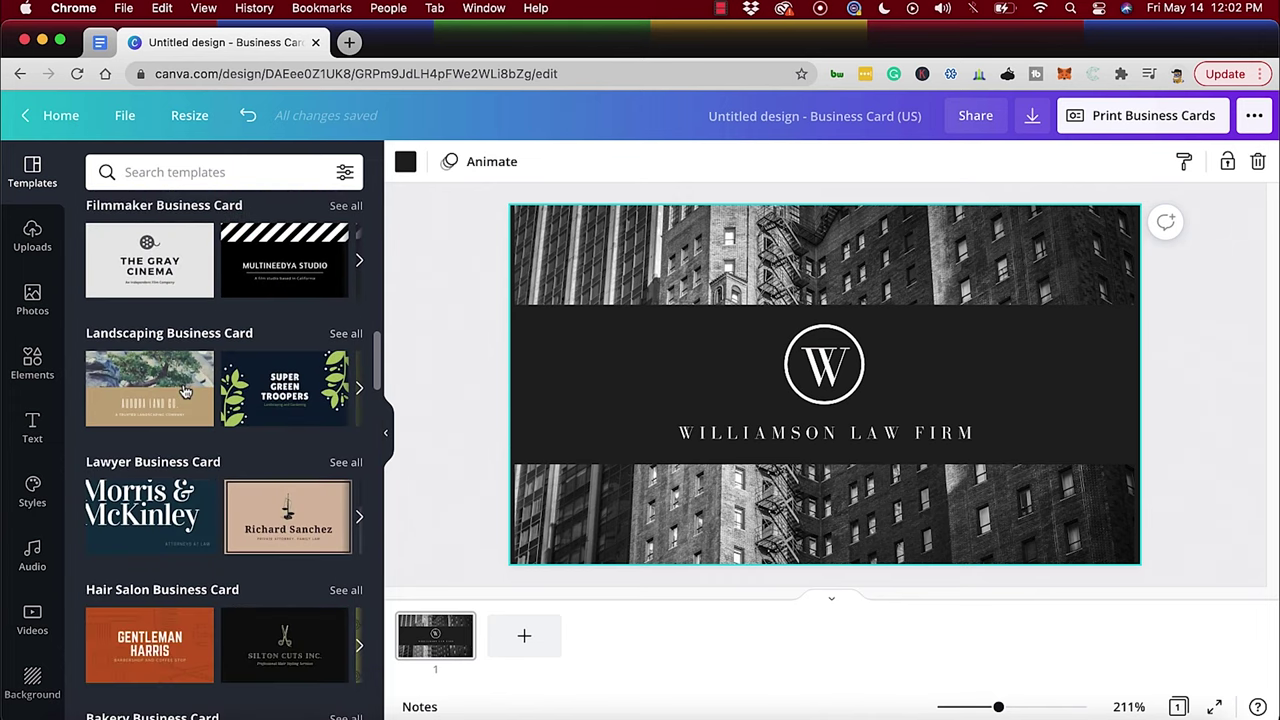
pyautogui.scroll(-5, 186, 392)
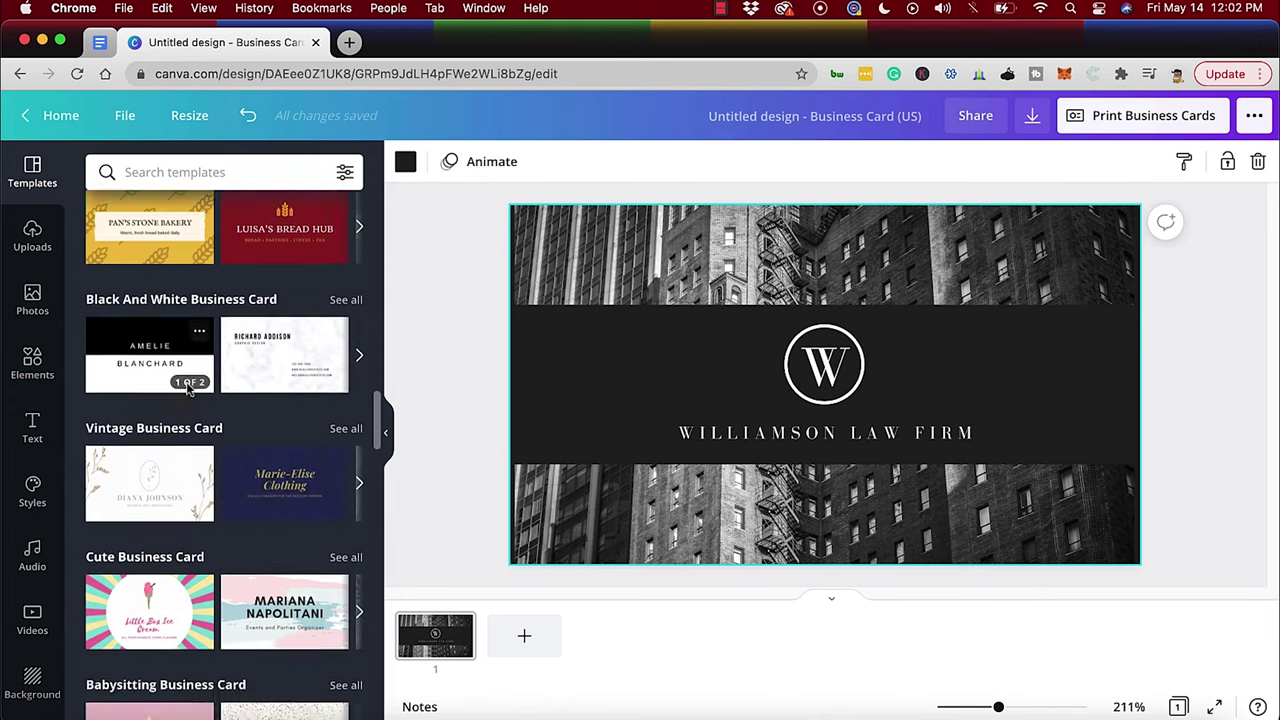
pyautogui.scroll(-5, 186, 389)
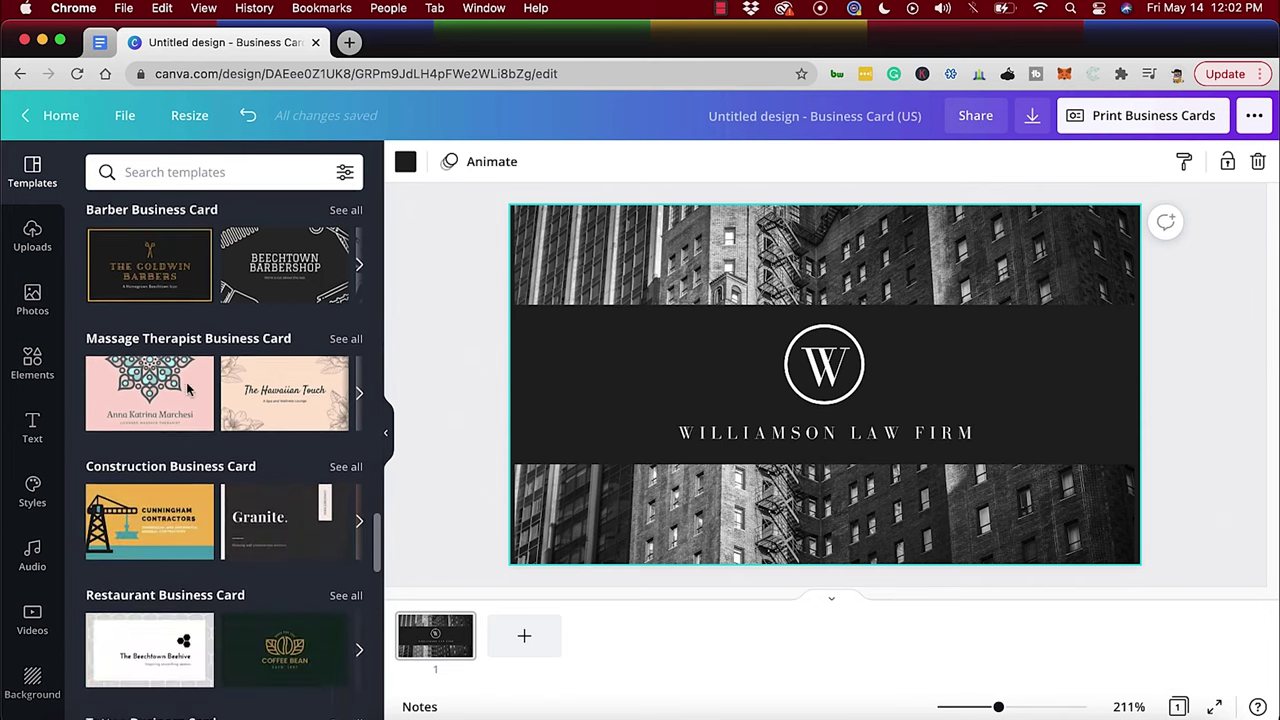
pyautogui.scroll(15, 188, 389)
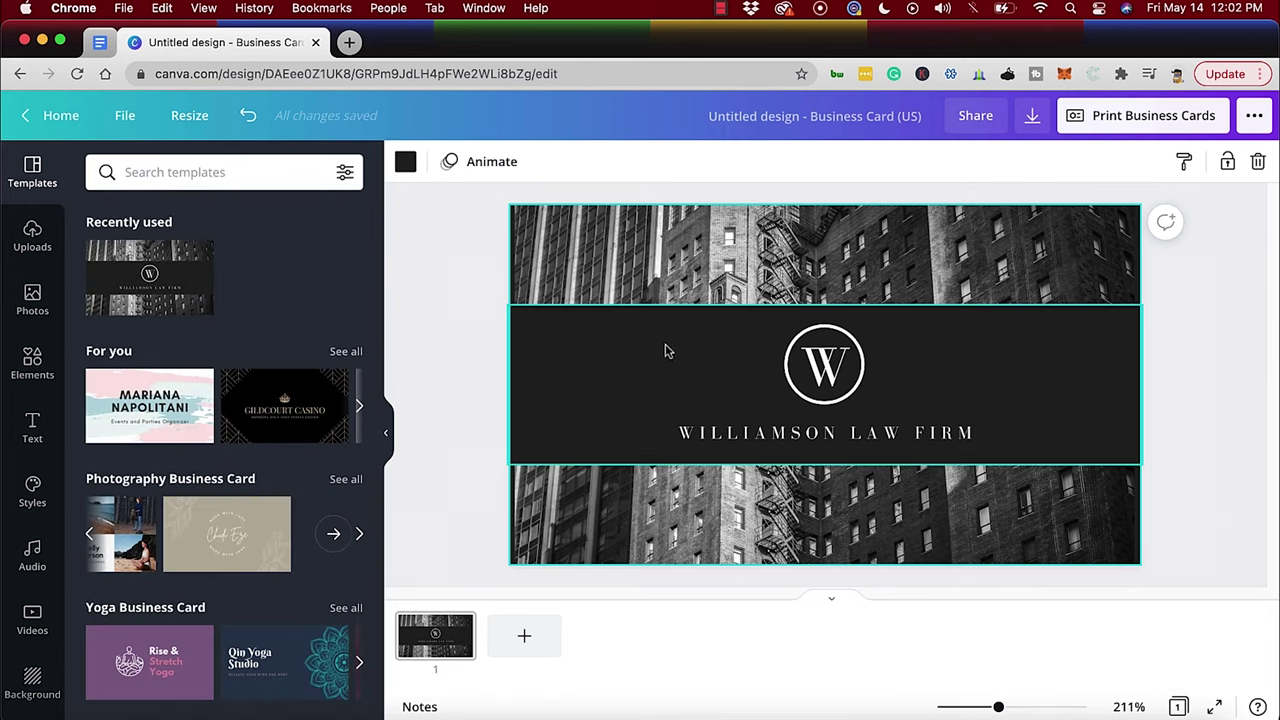
# Recolour the dark band behind the W emblem to custom hex #A42027
pyautogui.click(463, 368)
pyautogui.click(745, 362)
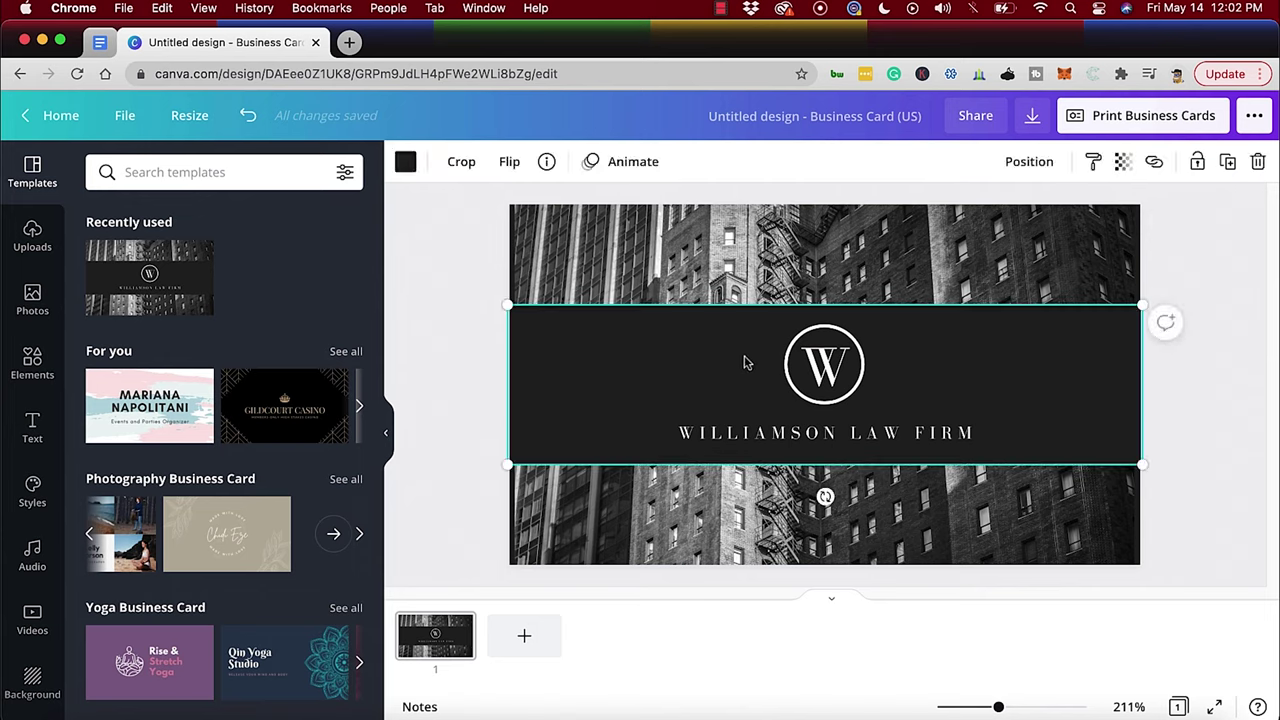
pyautogui.click(405, 162)
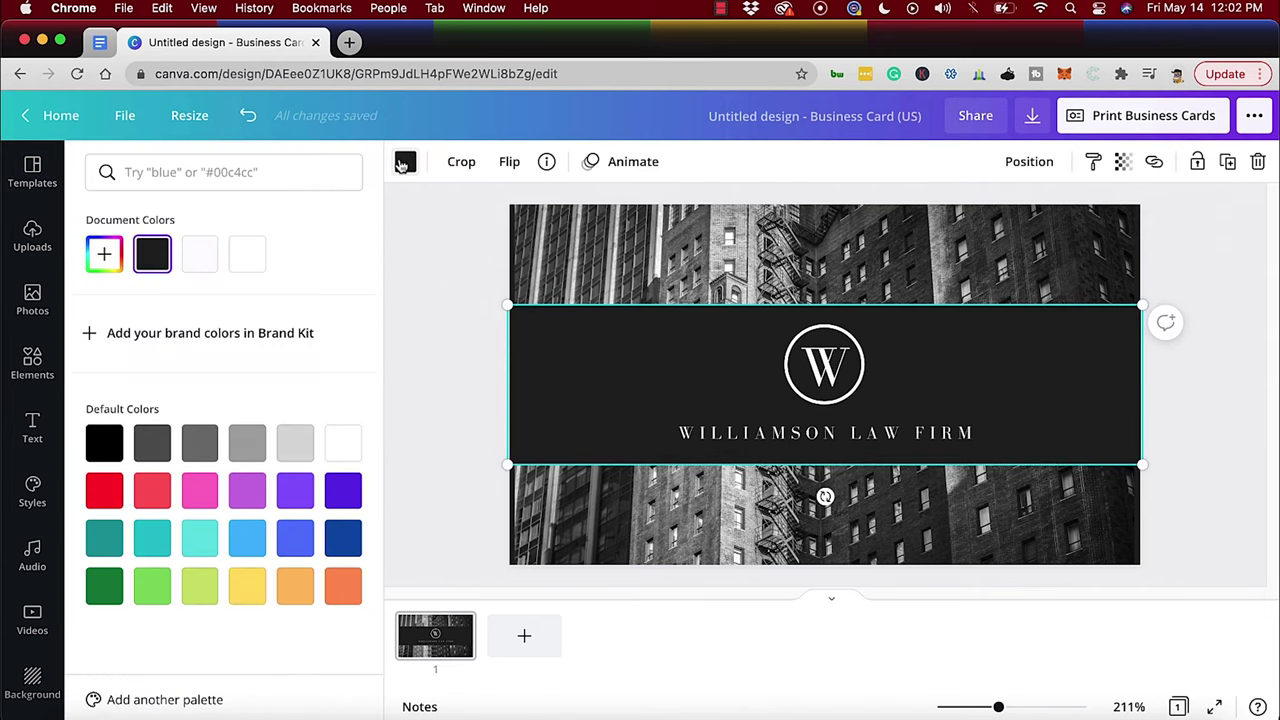
pyautogui.click(116, 260)
pyautogui.write('#A')
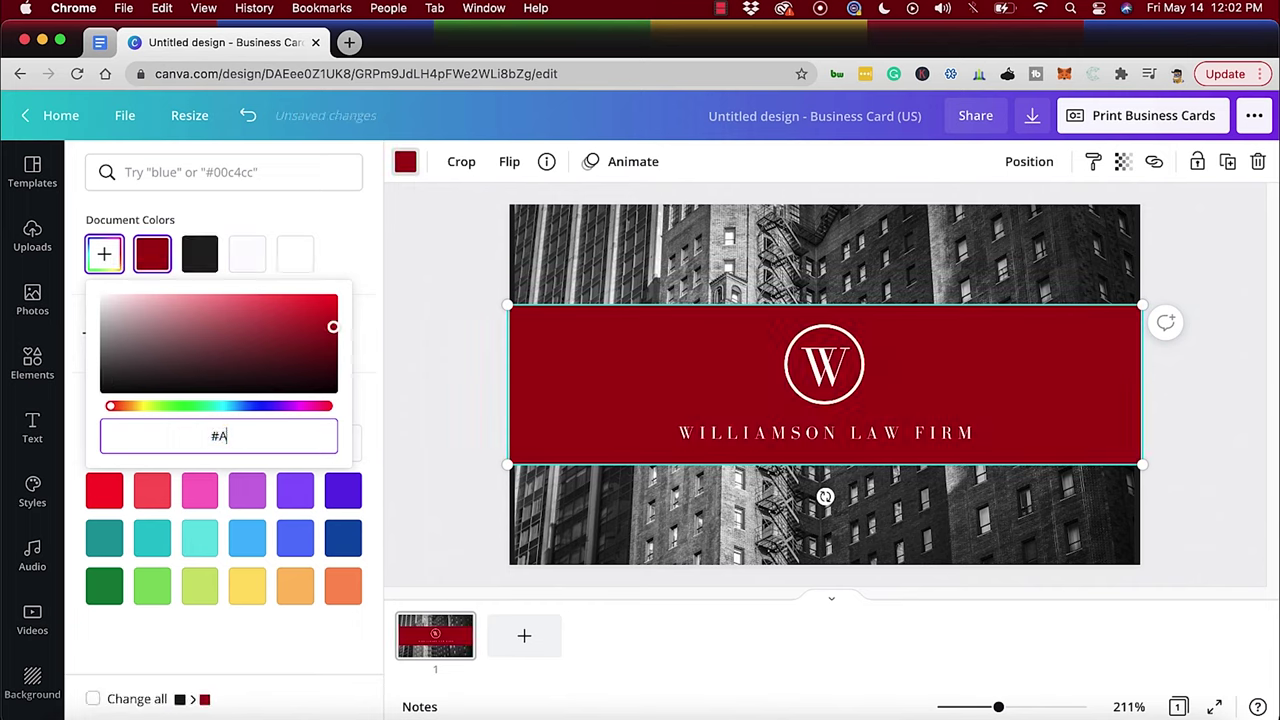
pyautogui.write('42027')
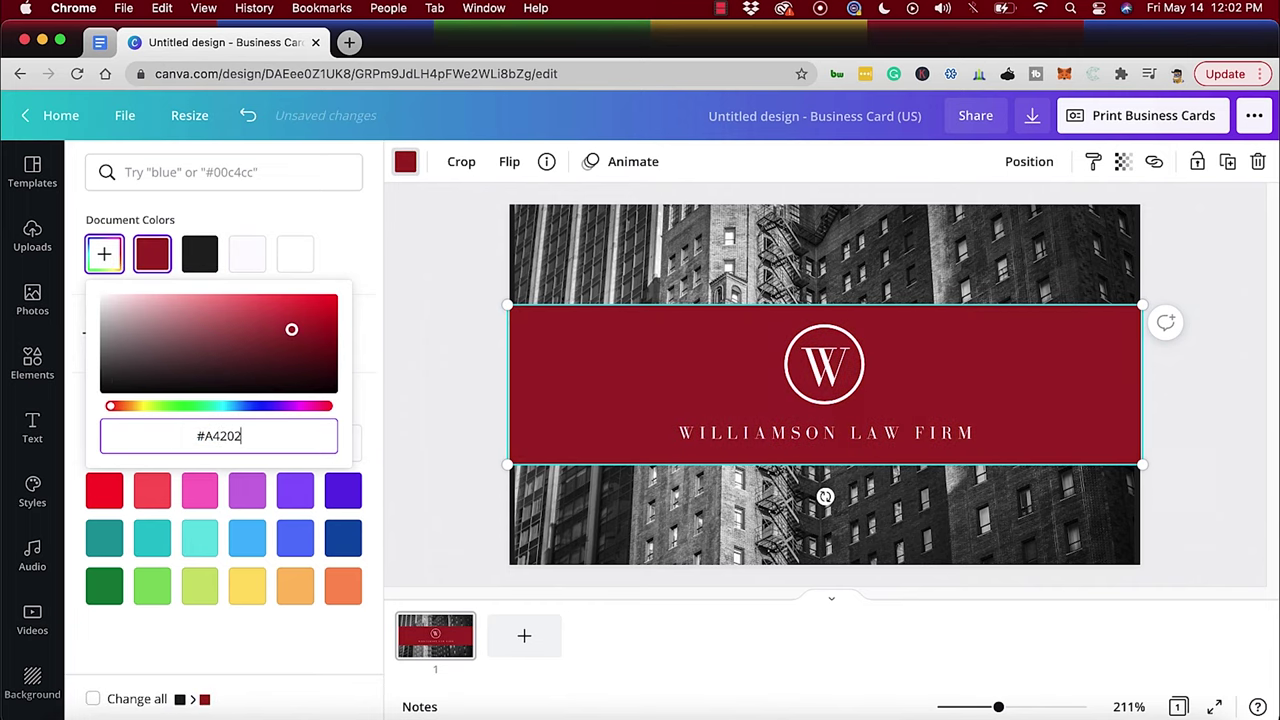
pyautogui.click(353, 227)
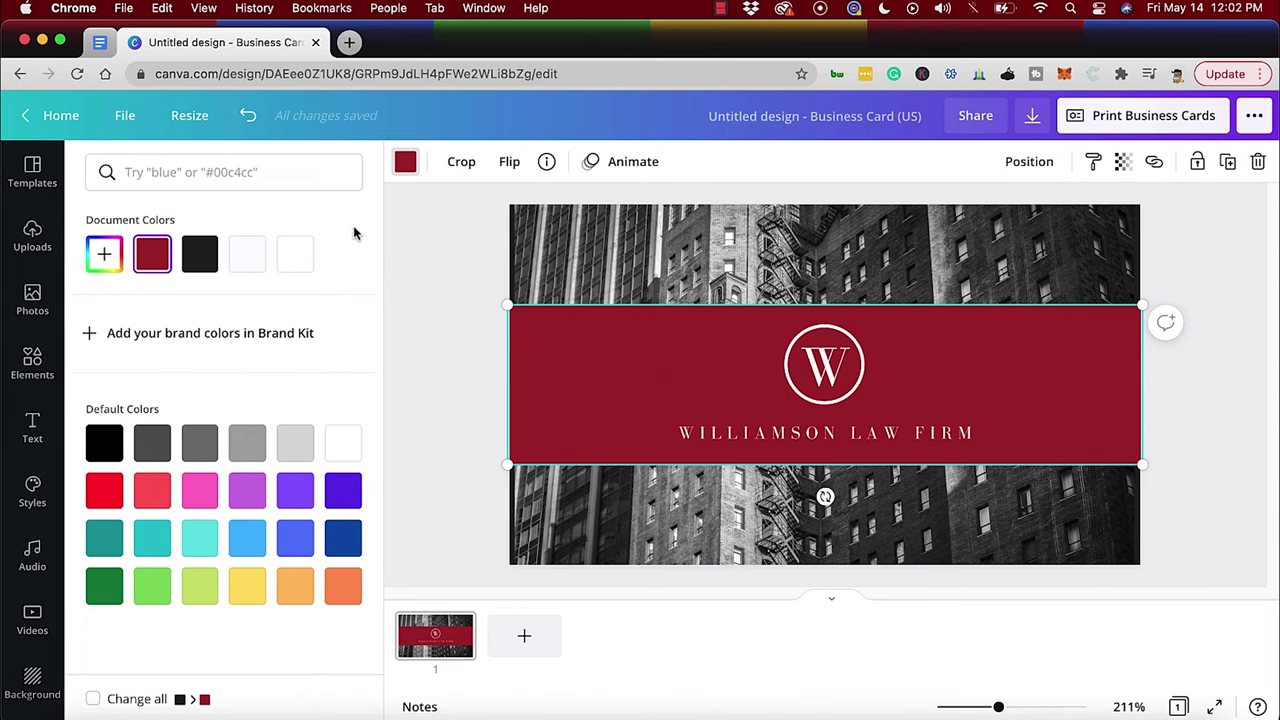
pyautogui.click(452, 319)
# Select the WILLIAMSON LAW FIRM text and bring up its font list
pyautogui.click(415, 249)
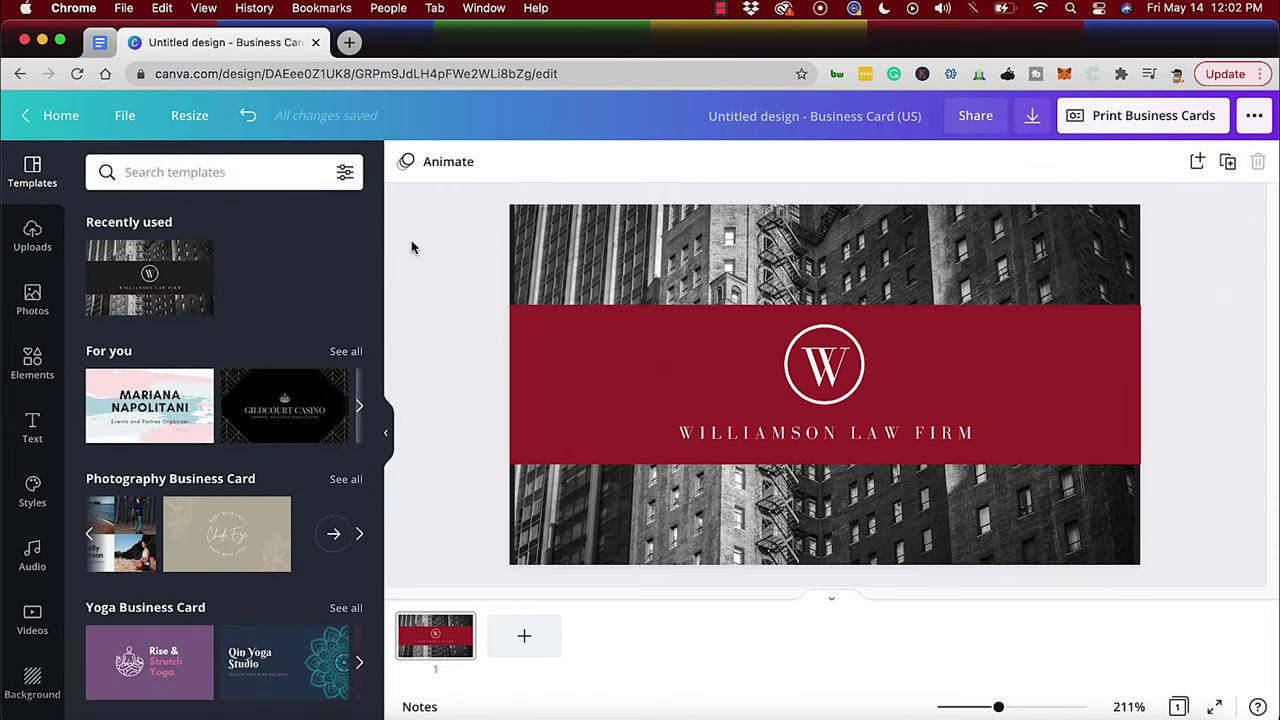
pyautogui.click(742, 432)
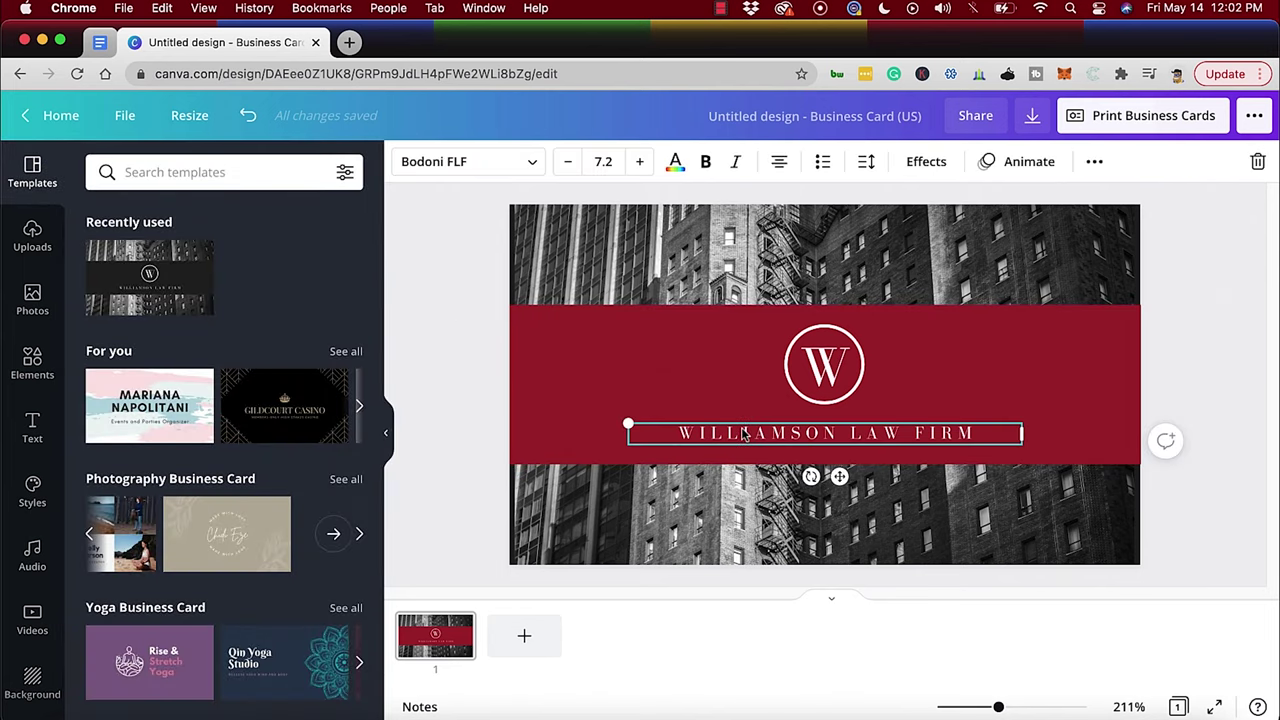
pyautogui.click(524, 170)
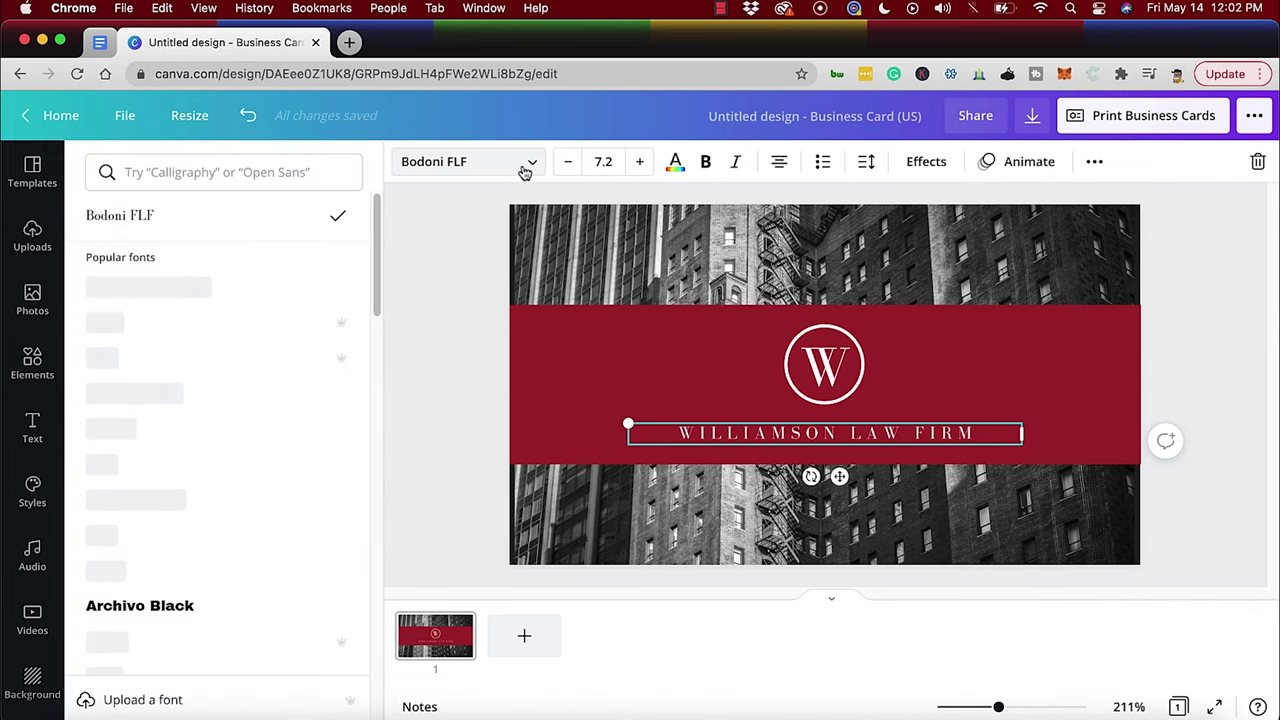
# Upload the 'adrian graphics logo' file from the computer into Uploads
pyautogui.click(457, 220)
pyautogui.click(451, 234)
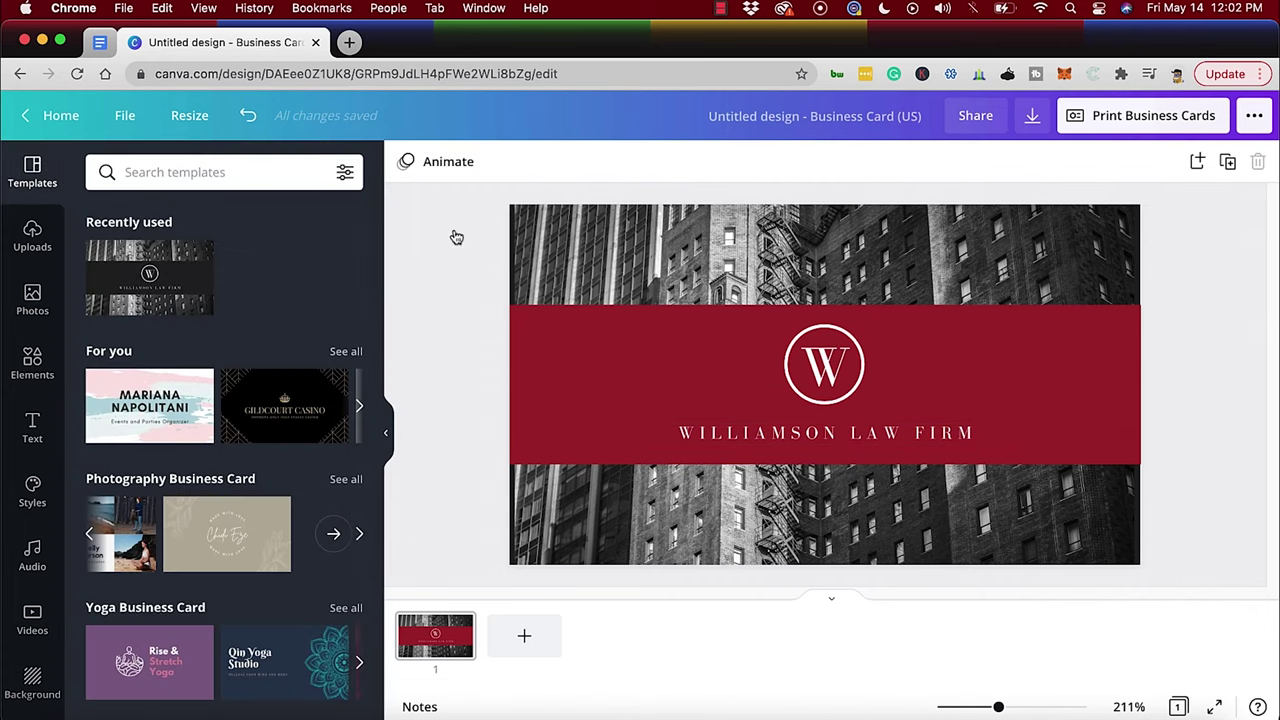
pyautogui.click(33, 236)
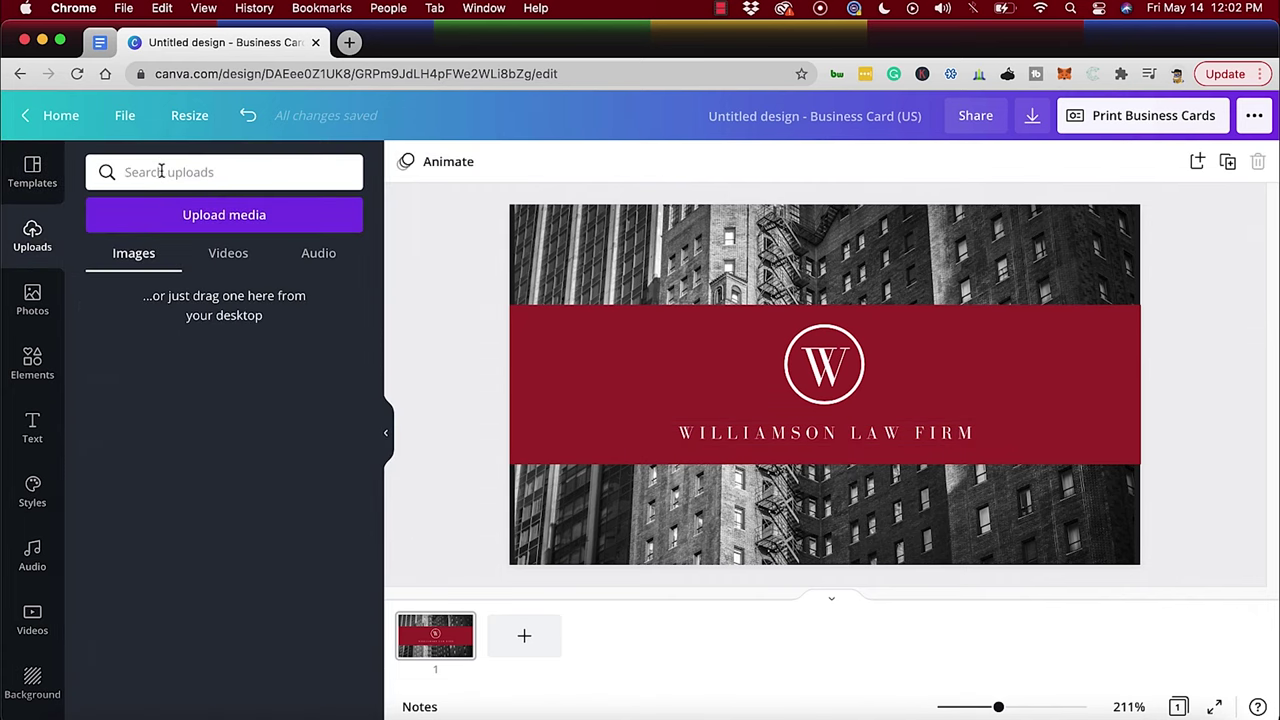
pyautogui.click(194, 215)
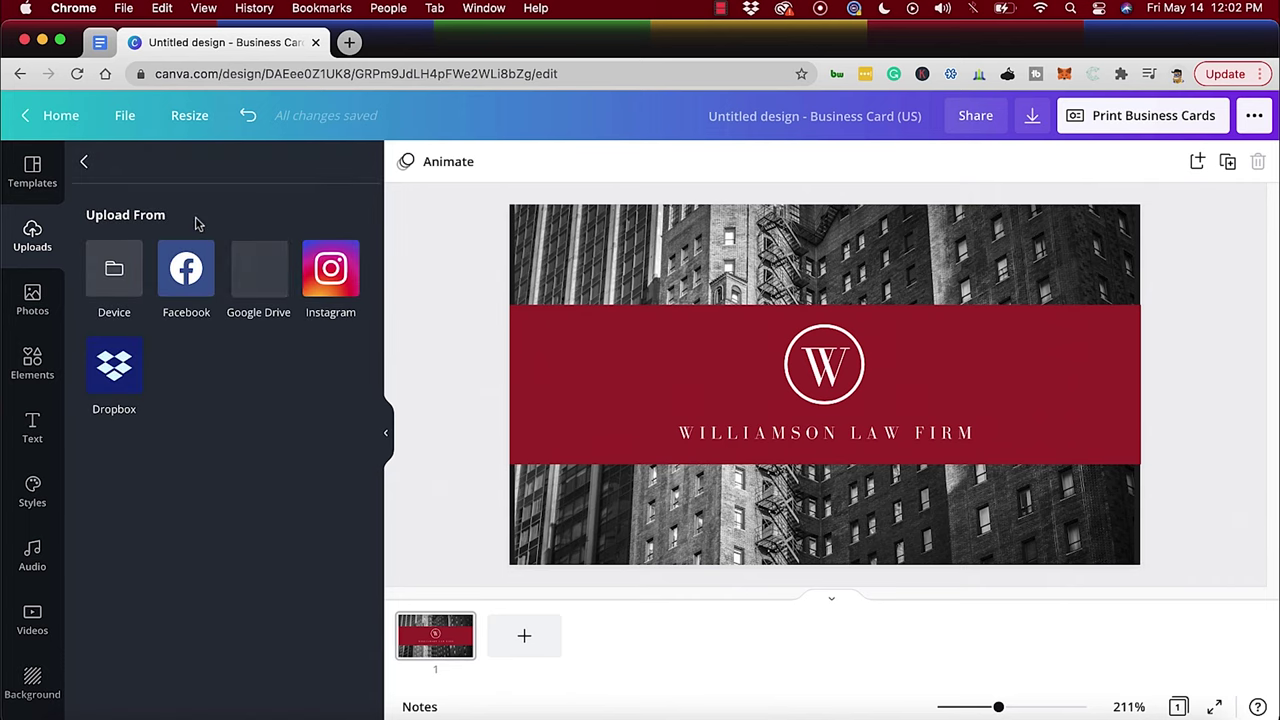
pyautogui.click(128, 277)
pyautogui.write('ad')
pyautogui.write('rian graphics ')
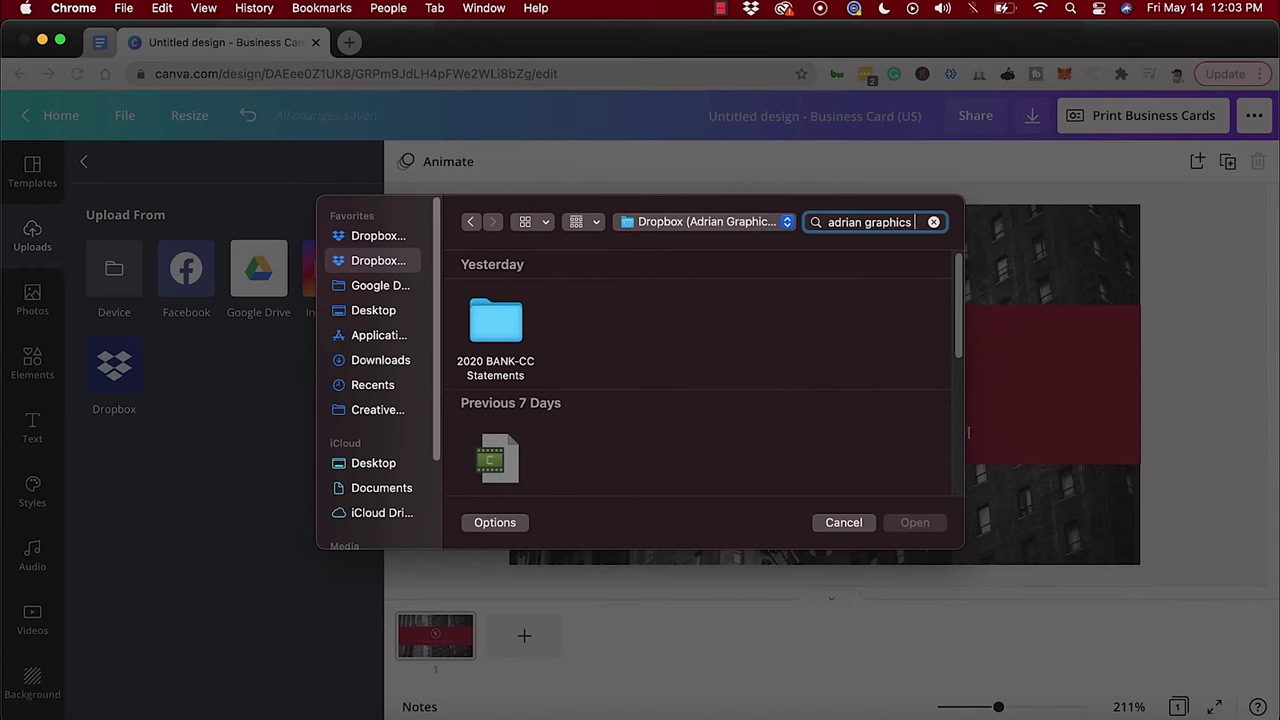
pyautogui.write('logo')
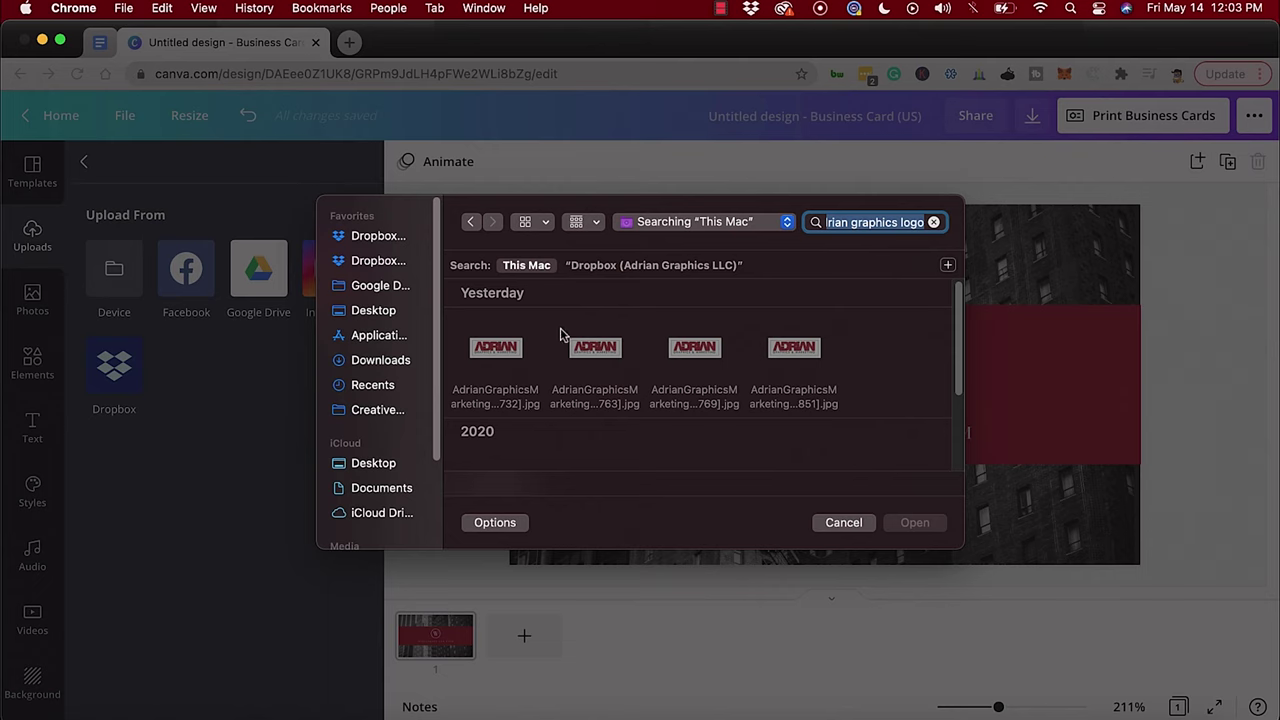
pyautogui.scroll(-3, 630, 354)
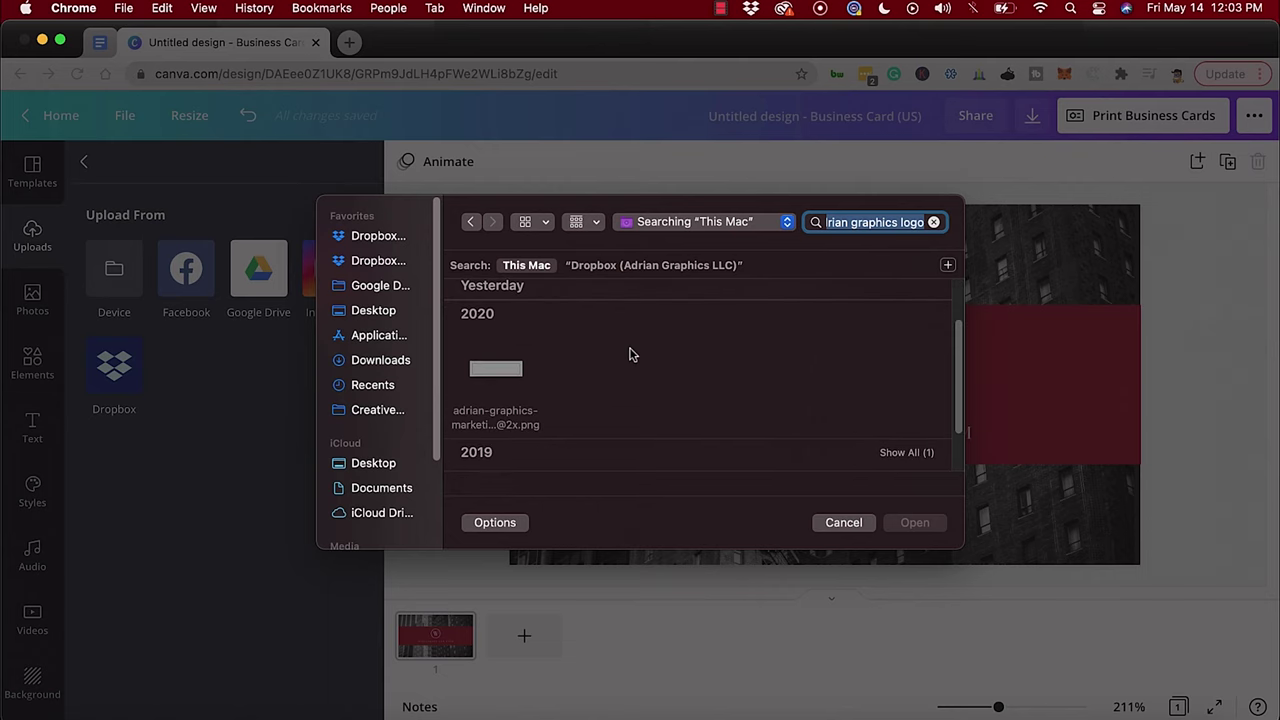
pyautogui.doubleClick(497, 370)
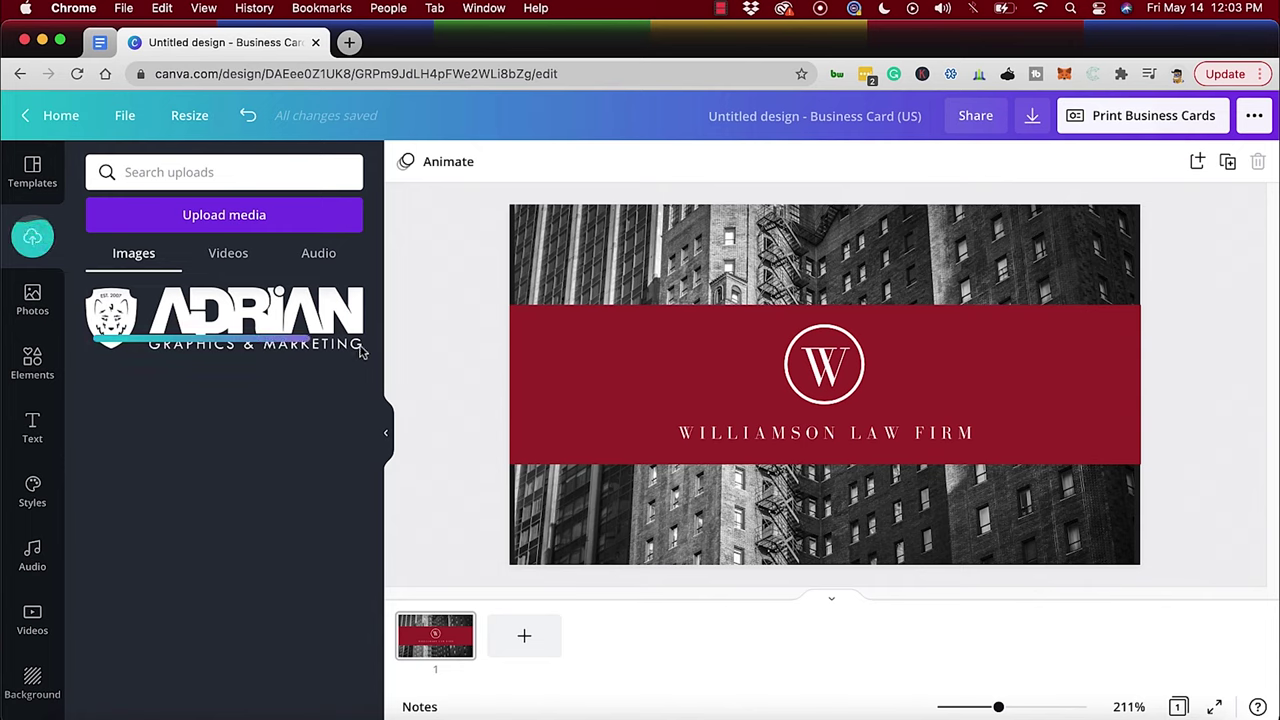
# Insert the uploaded Adrian Graphics logo and delete the W letter and its circle
pyautogui.click(308, 330)
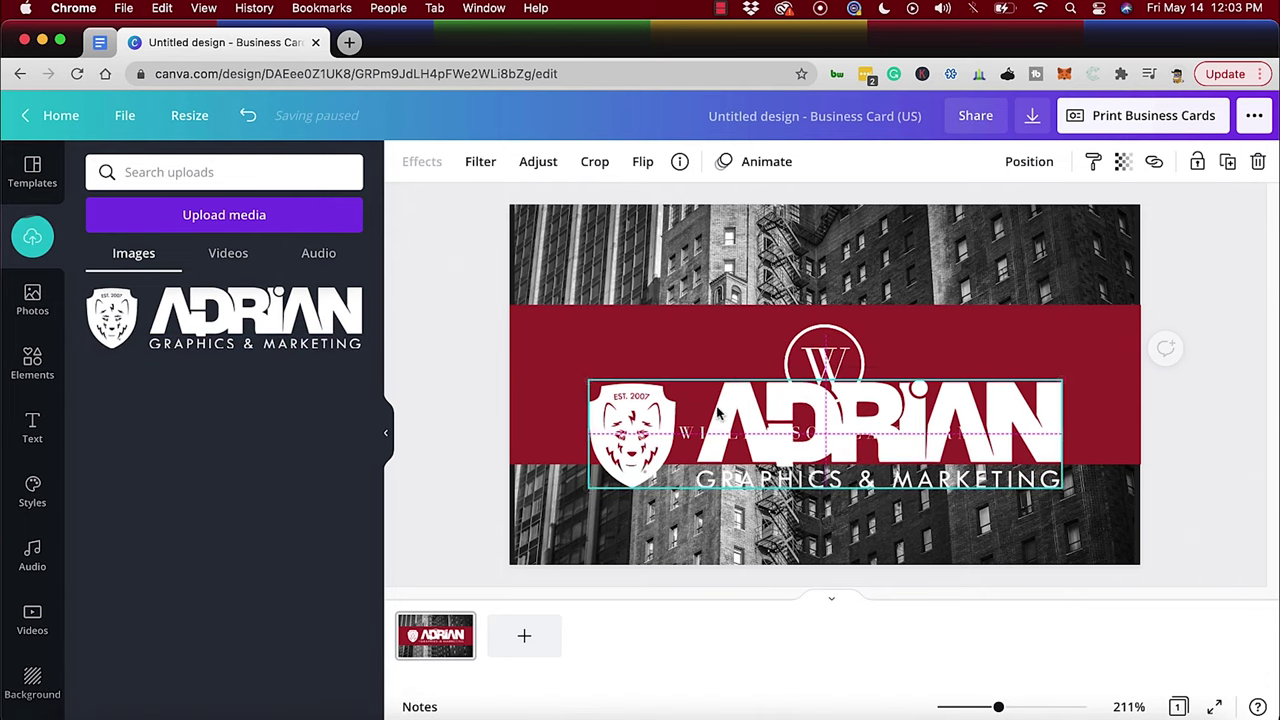
pyautogui.click(800, 344)
pyautogui.press('Delete')
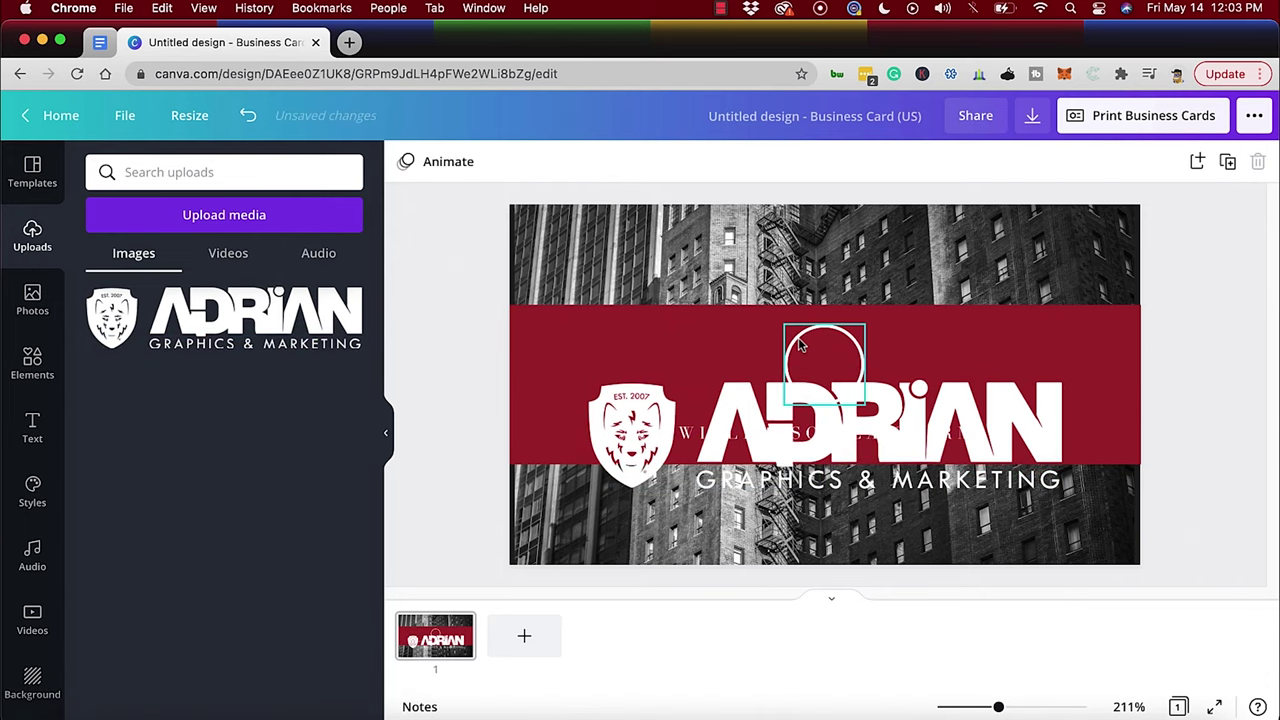
pyautogui.click(798, 340)
pyautogui.press('Delete')
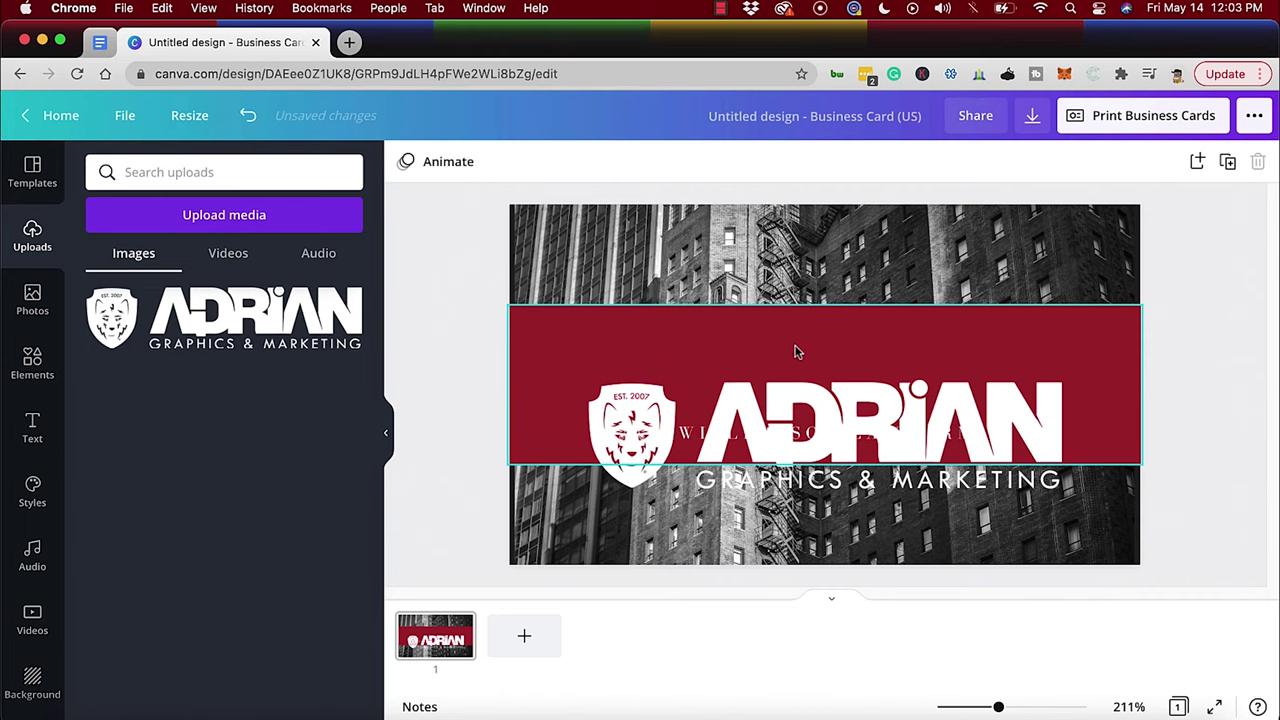
# Shrink the logo and centre it on the red band above the firm name
pyautogui.moveTo(790, 380); pyautogui.dragTo(824, 316)
pyautogui.hotkey('ctrl', 'z')
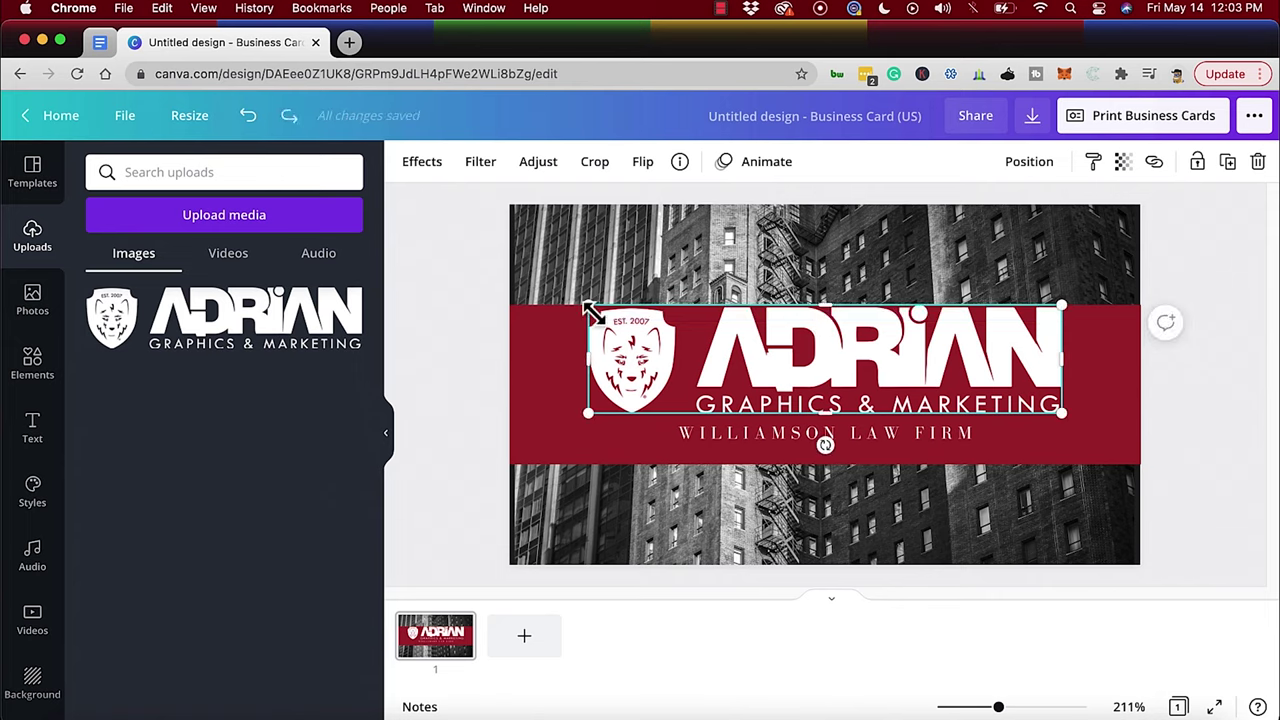
pyautogui.moveTo(590, 310); pyautogui.dragTo(734, 337)
pyautogui.moveTo(950, 377); pyautogui.dragTo(880, 372)
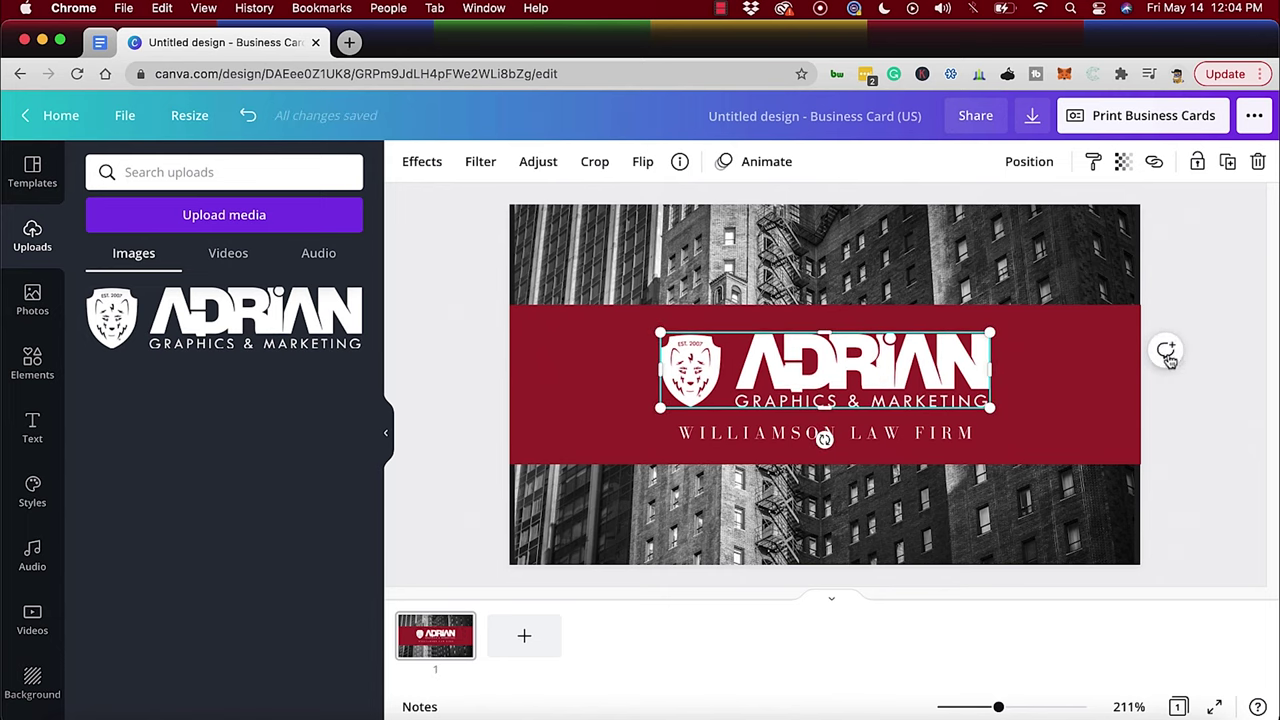
# Replace WILLIAMSON LAW FIRM with the tagline THE ART & SCIENCE OF MARKETING
pyautogui.click(818, 438)
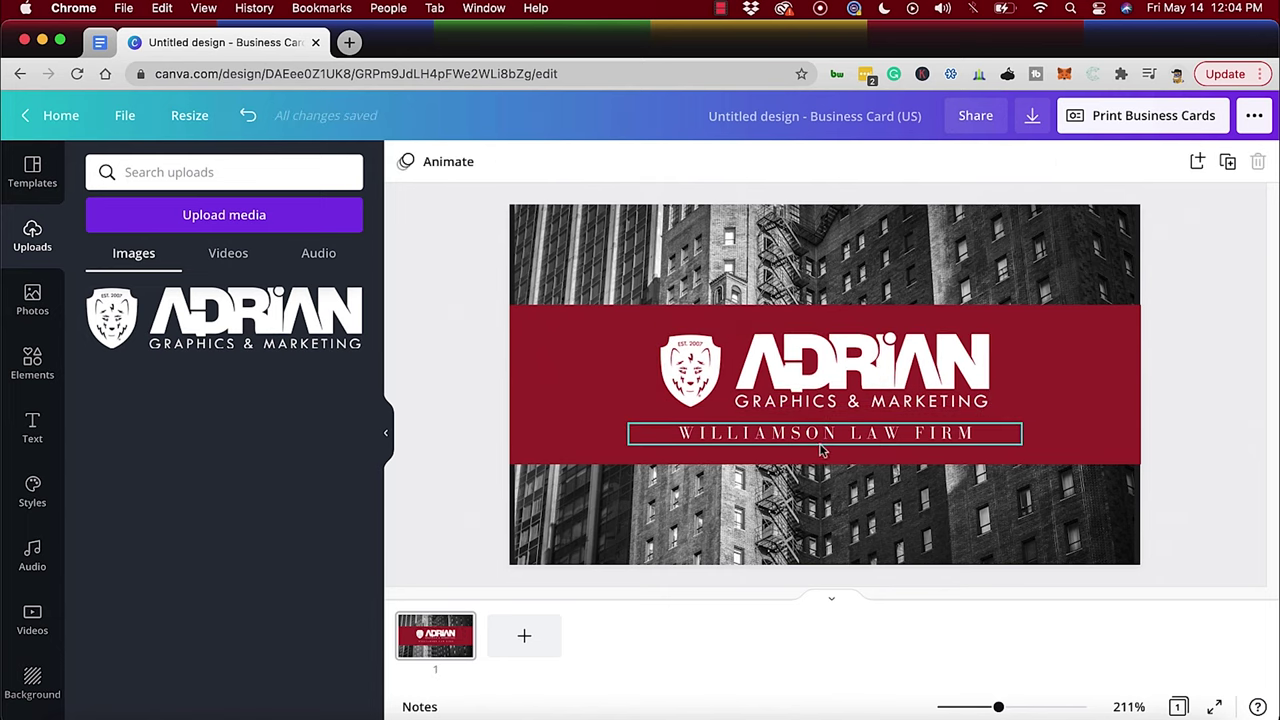
pyautogui.doubleClick(770, 433)
pyautogui.write('THE ')
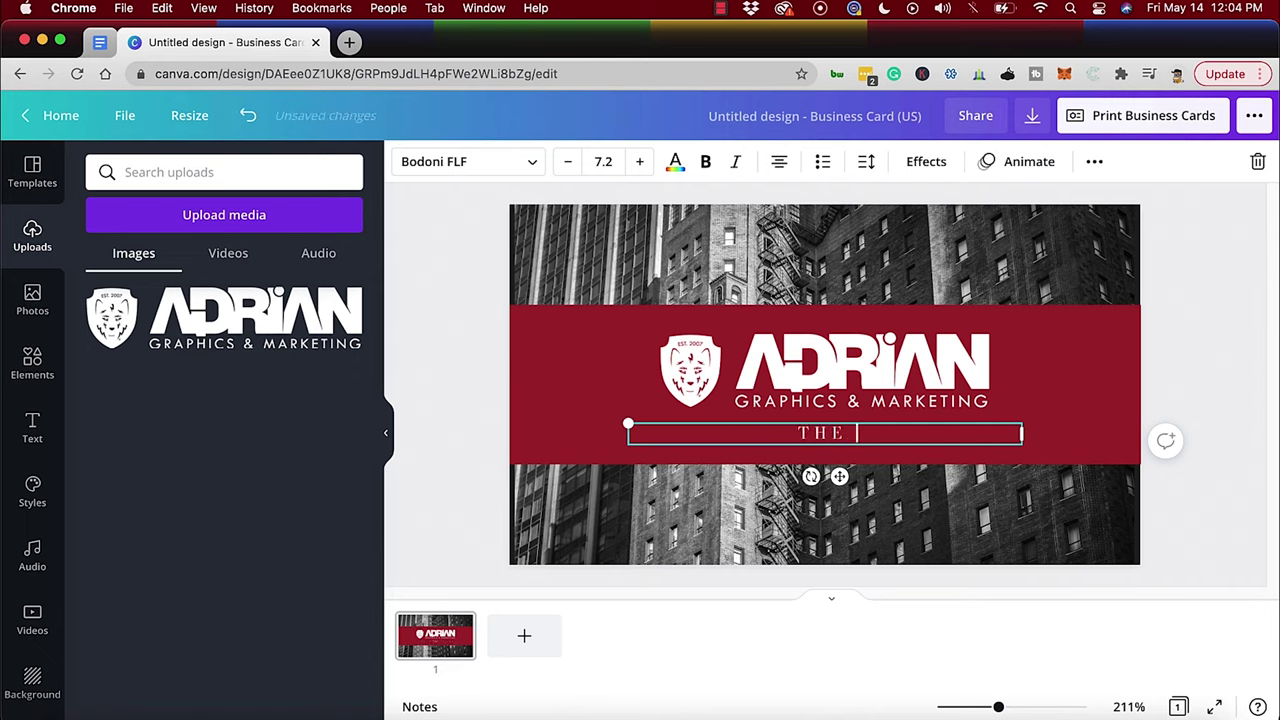
pyautogui.write('ART & SCIEN')
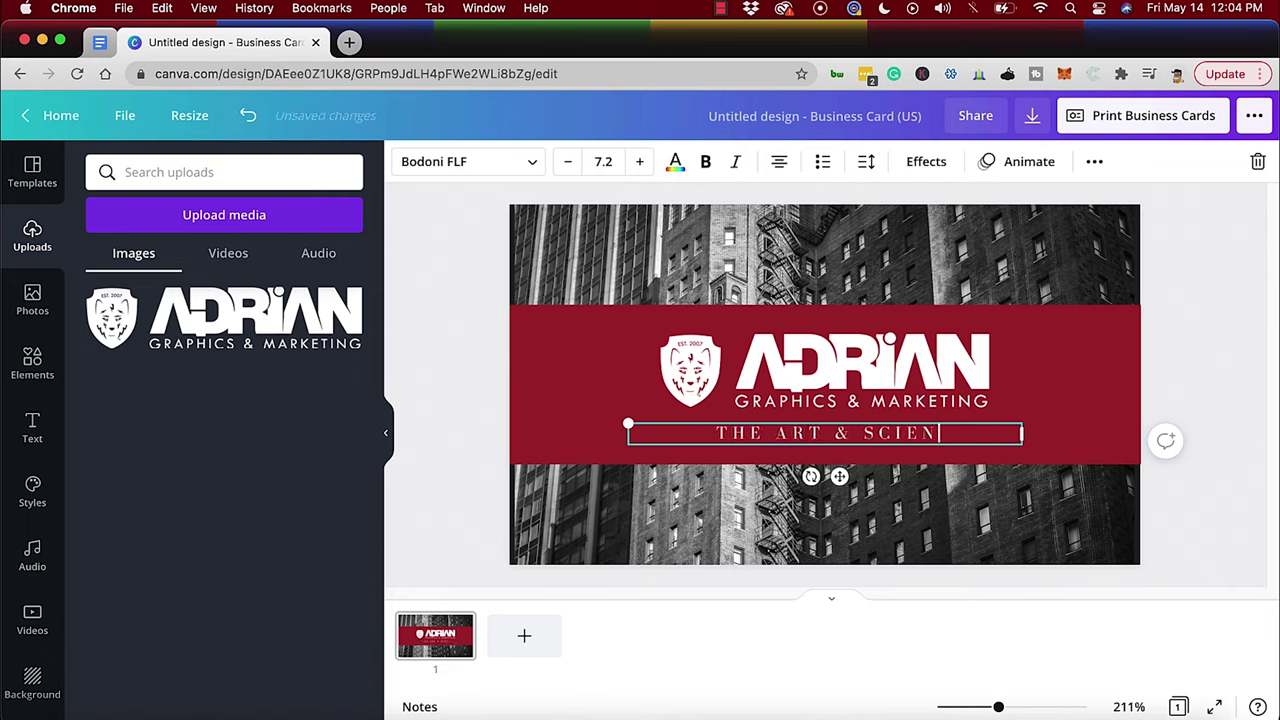
pyautogui.write('CE OF MARKETING')
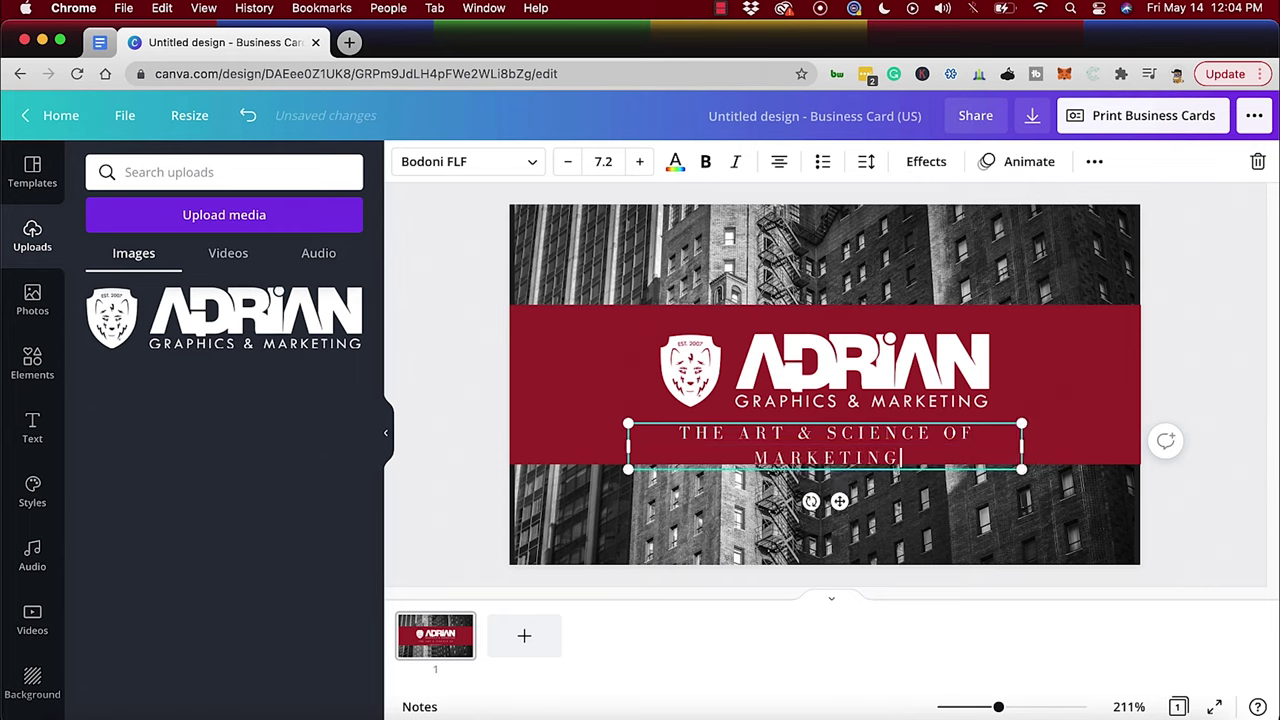
pyautogui.press('super+a')
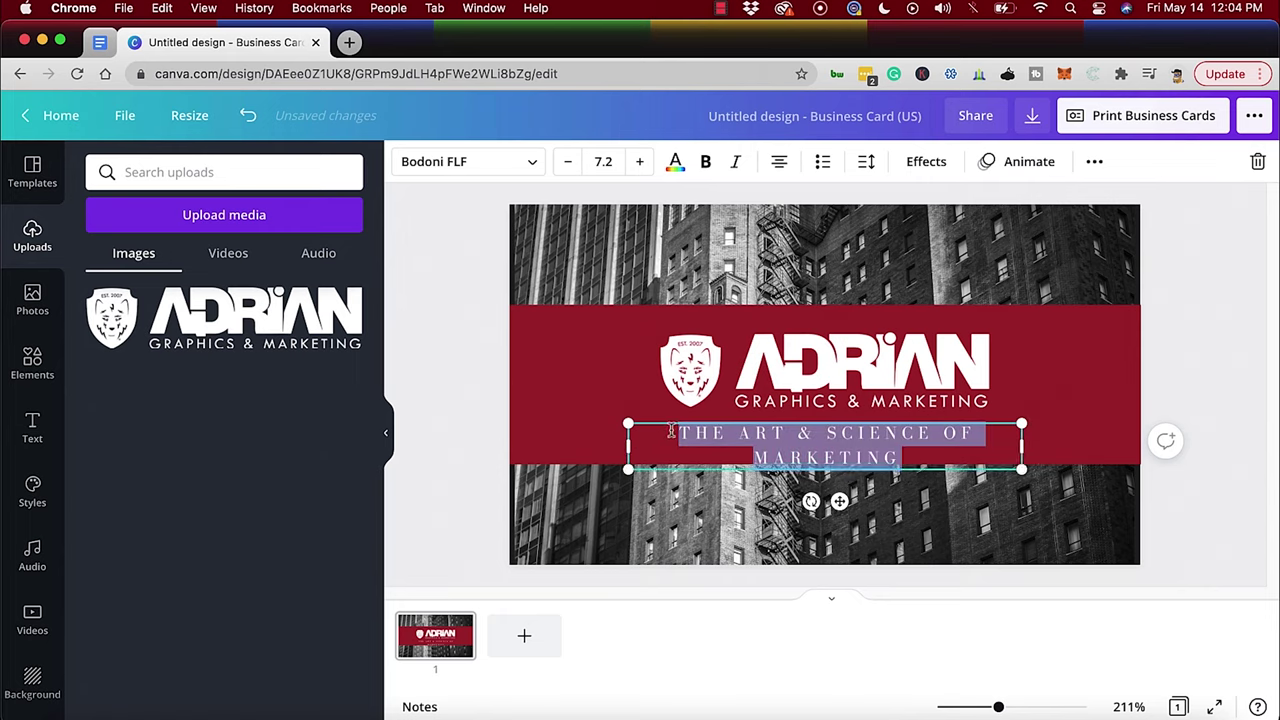
pyautogui.click(1095, 163)
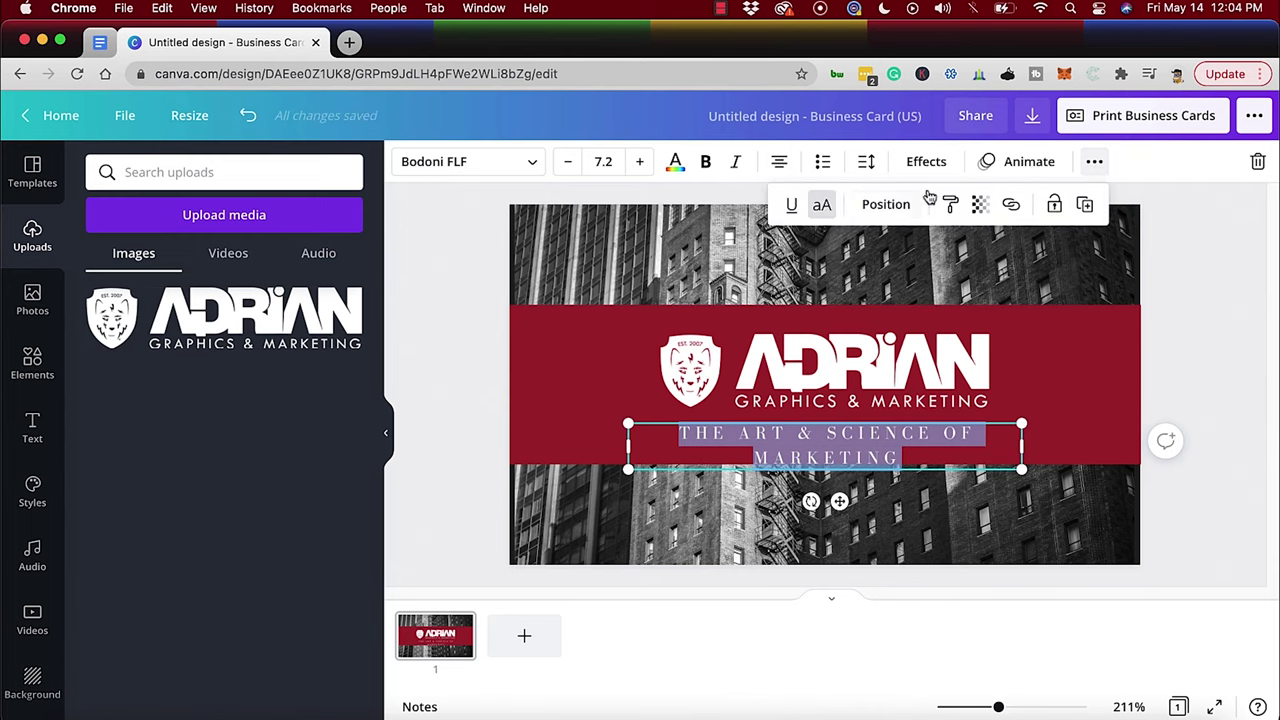
# Look through the tagline's position and copy/paste options without changing anything
pyautogui.click(880, 207)
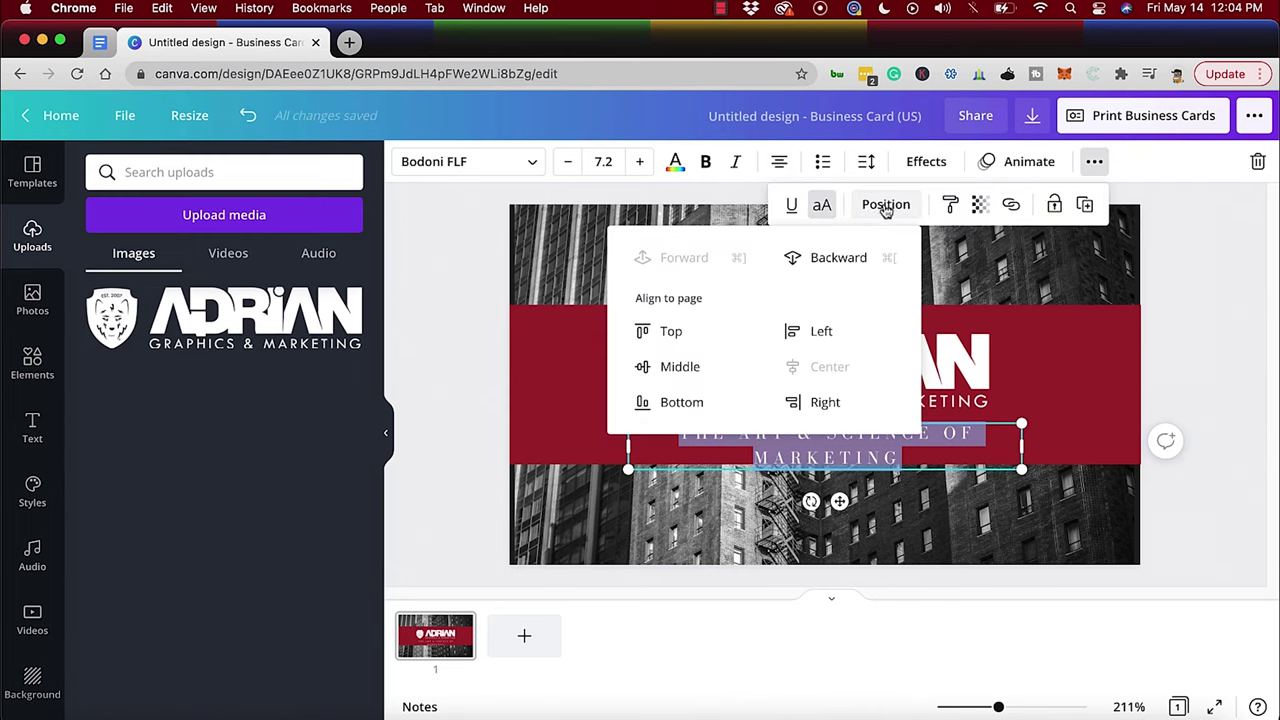
pyautogui.click(880, 210)
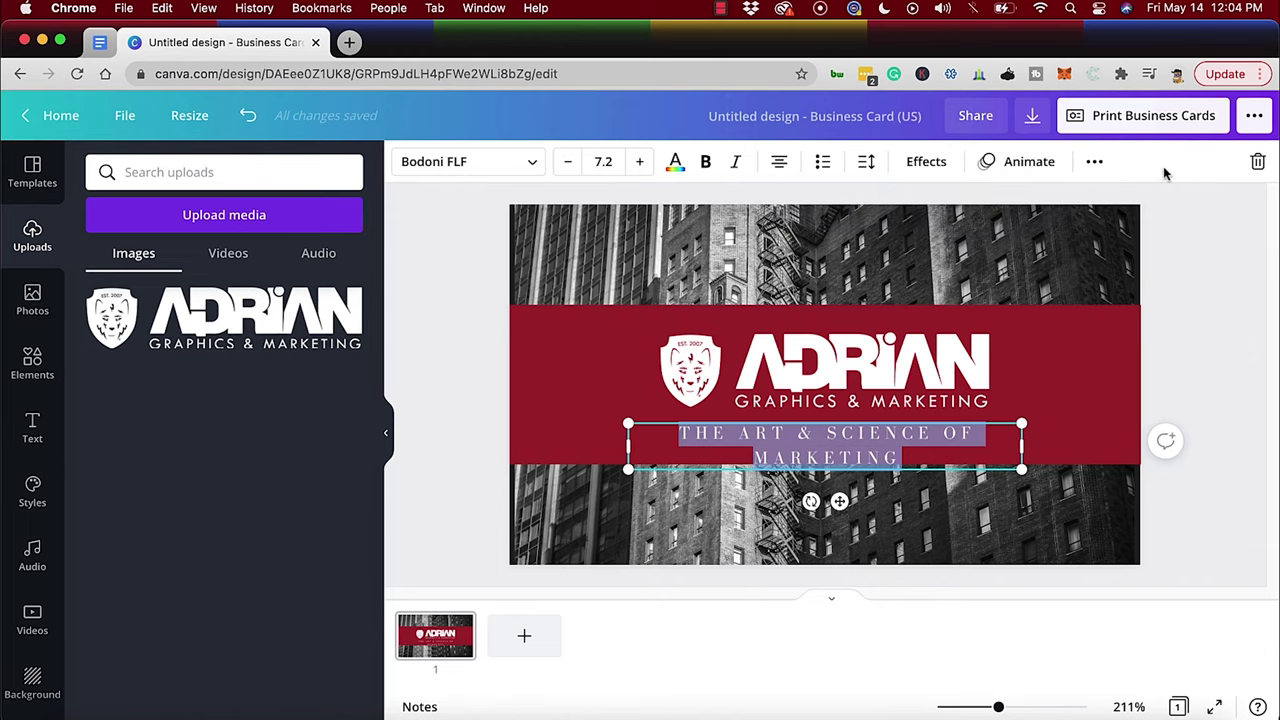
pyautogui.rightClick(928, 450)
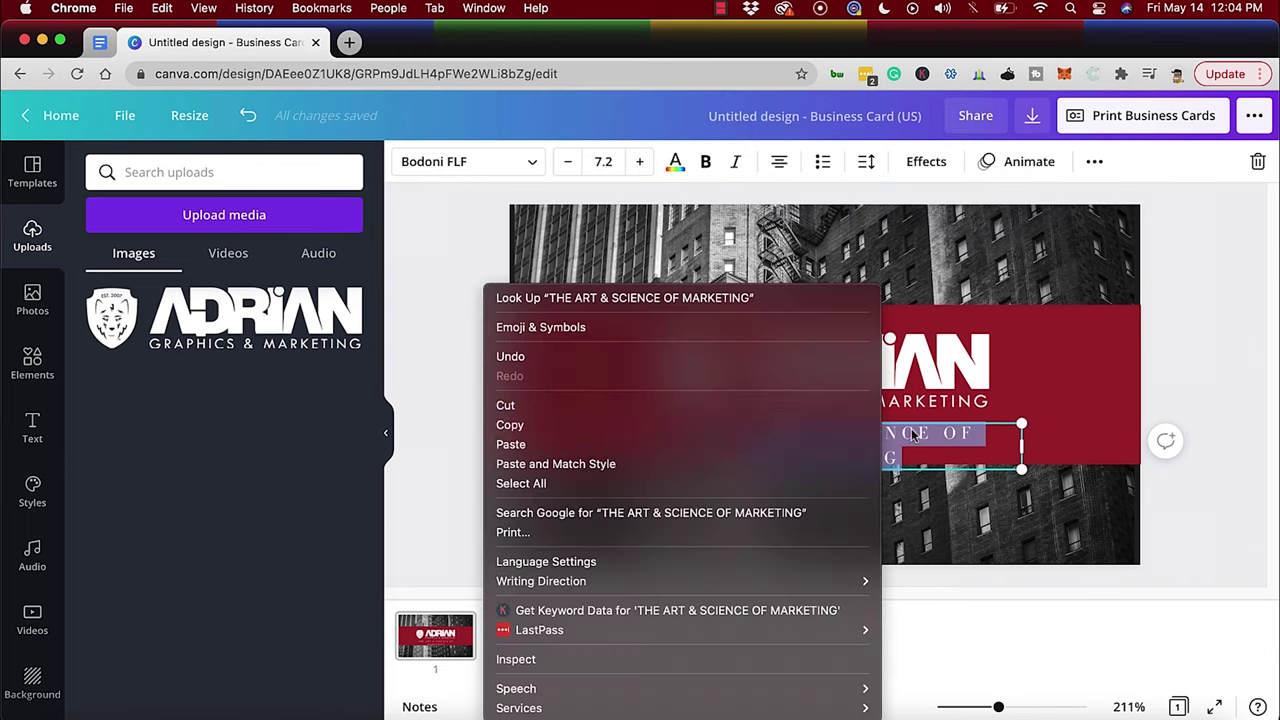
pyautogui.click(914, 437)
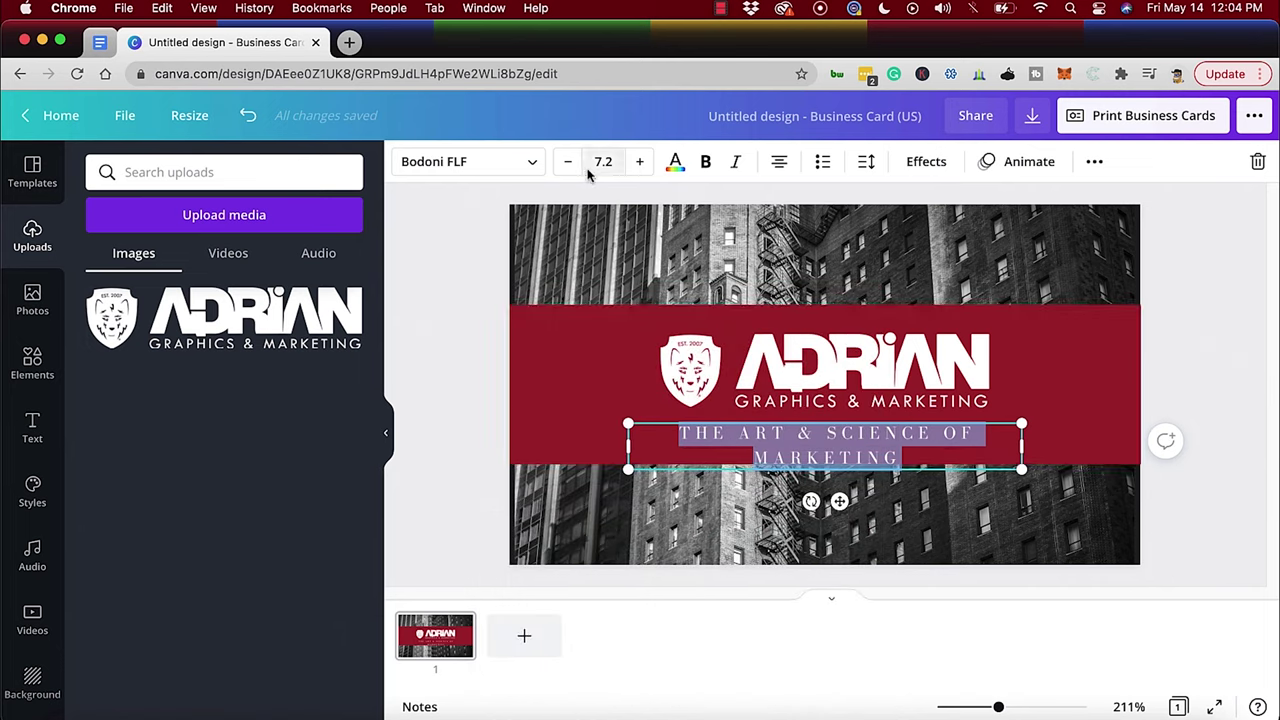
# Keep the tagline font as Bodoni FLF
pyautogui.click(534, 164)
pyautogui.click(534, 164)
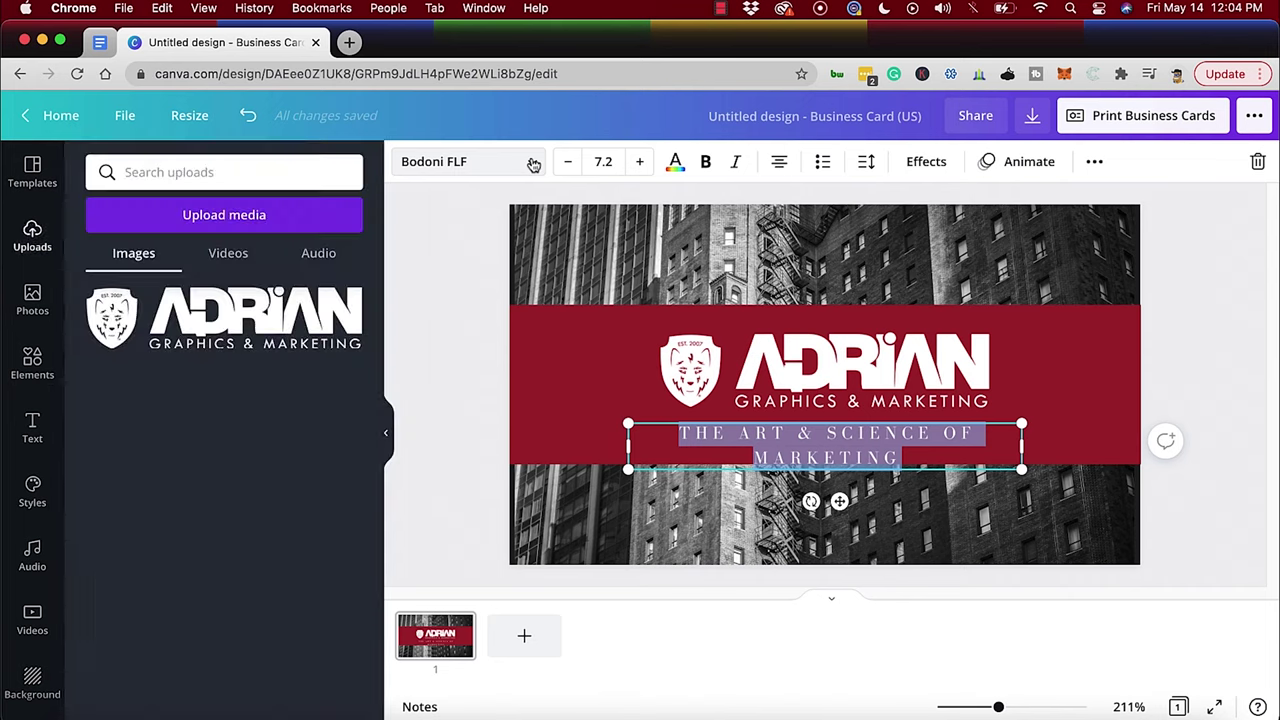
pyautogui.click(534, 164)
pyautogui.click(120, 218)
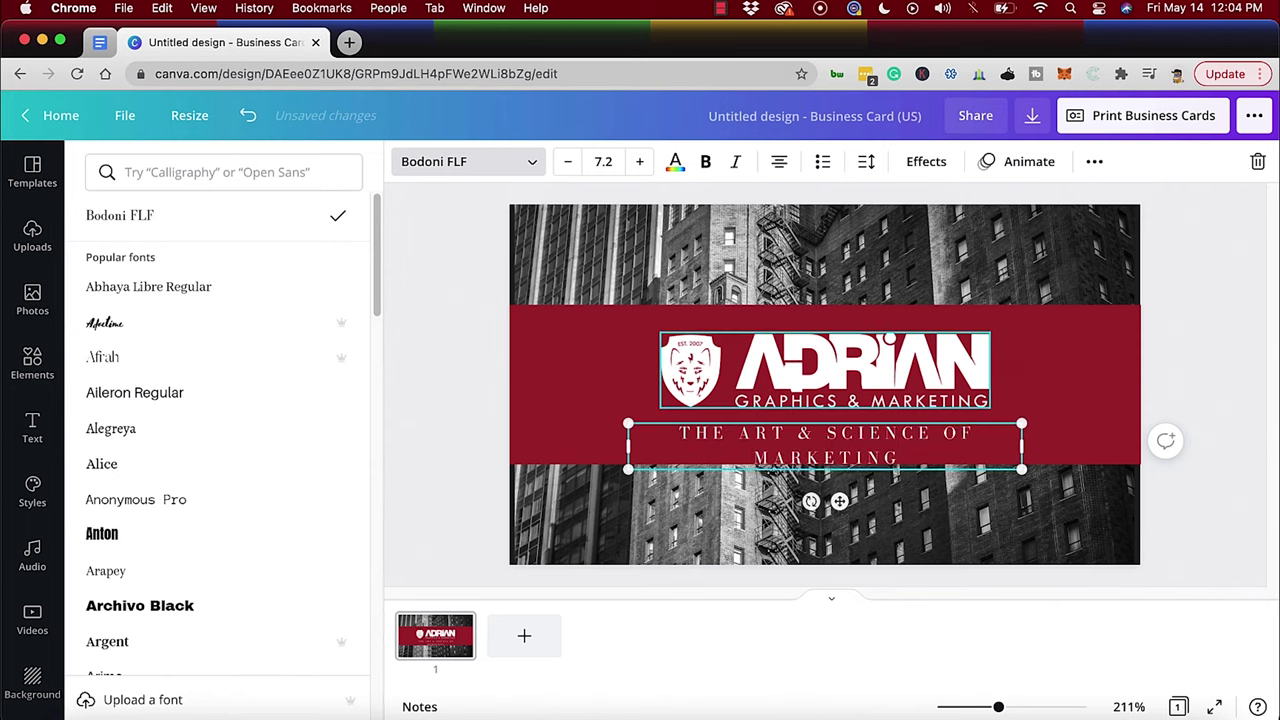
pyautogui.click(679, 433)
pyautogui.hotkey('shift', 'Down')
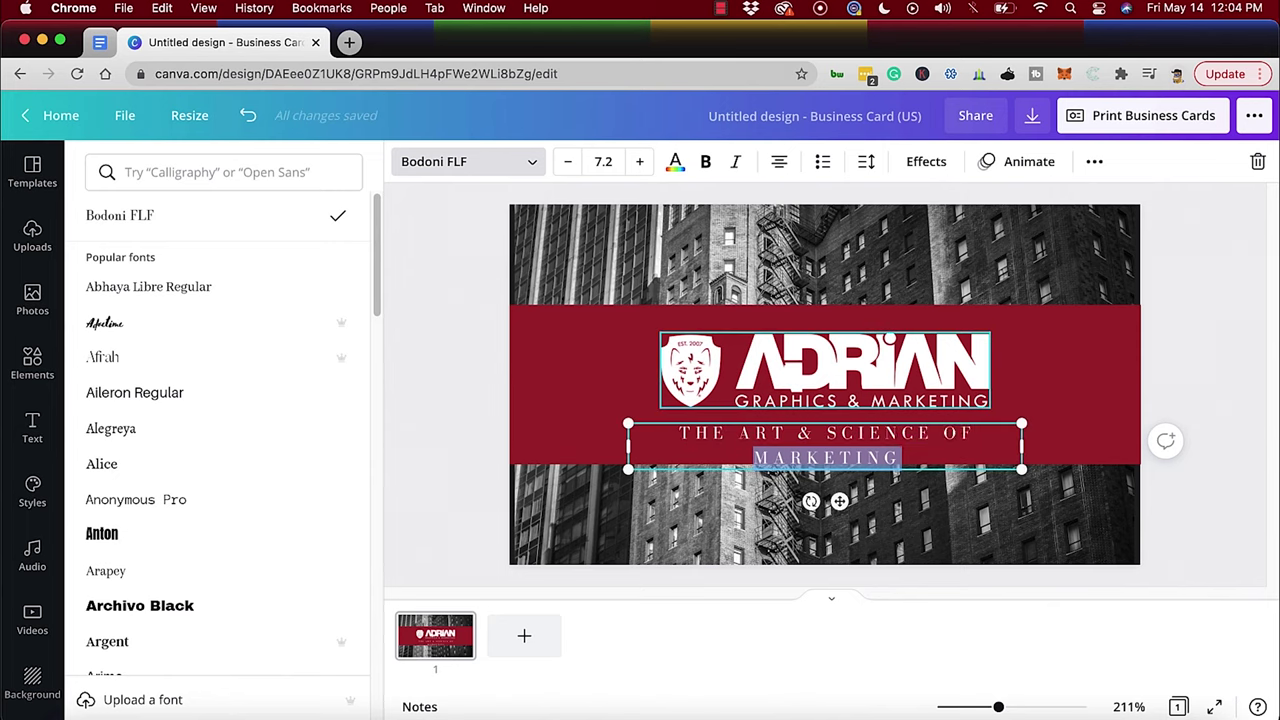
pyautogui.press('Right')
pyautogui.press('Escape')
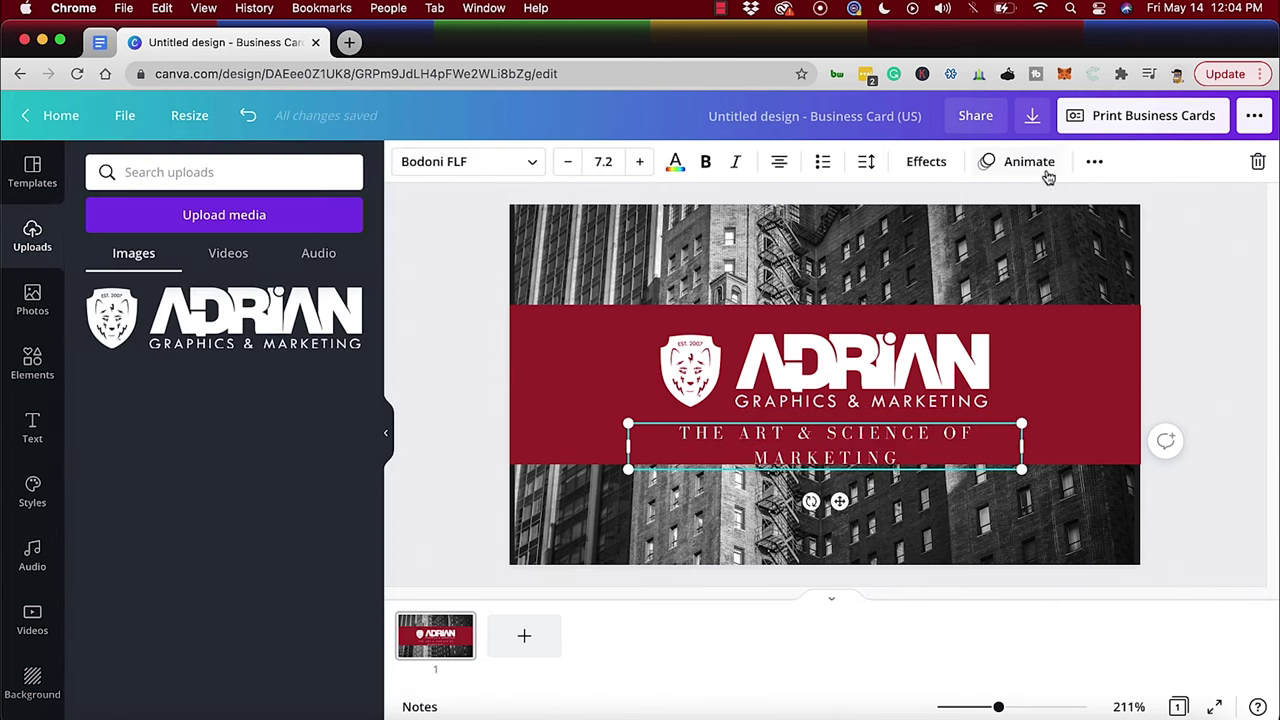
pyautogui.click(1094, 163)
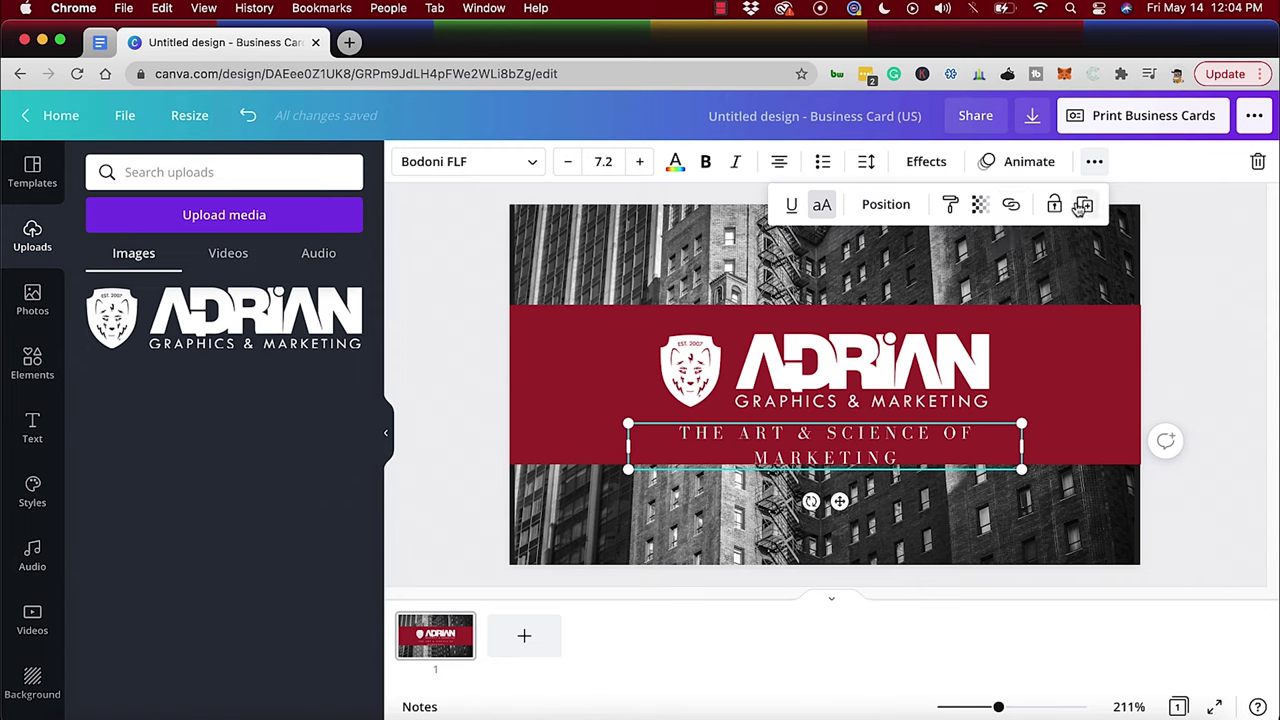
# Select all the tagline text and browse the Text presets library
pyautogui.click(686, 433)
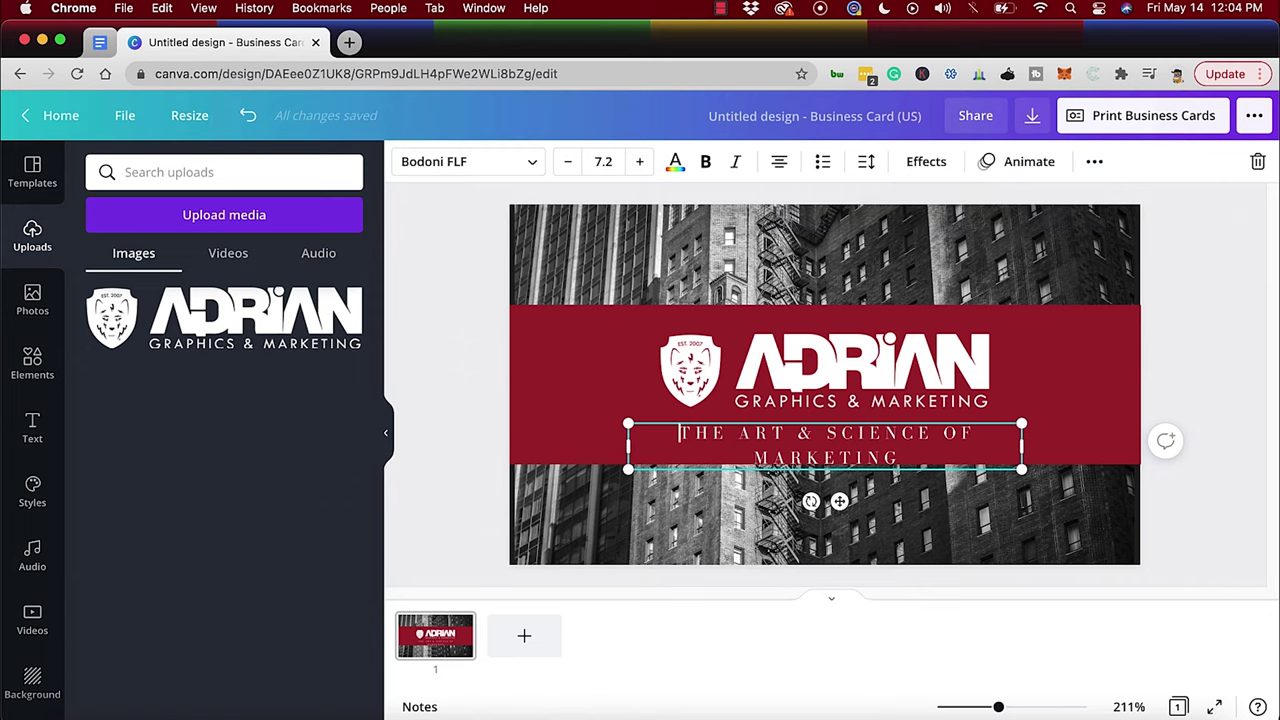
pyautogui.press('super+a')
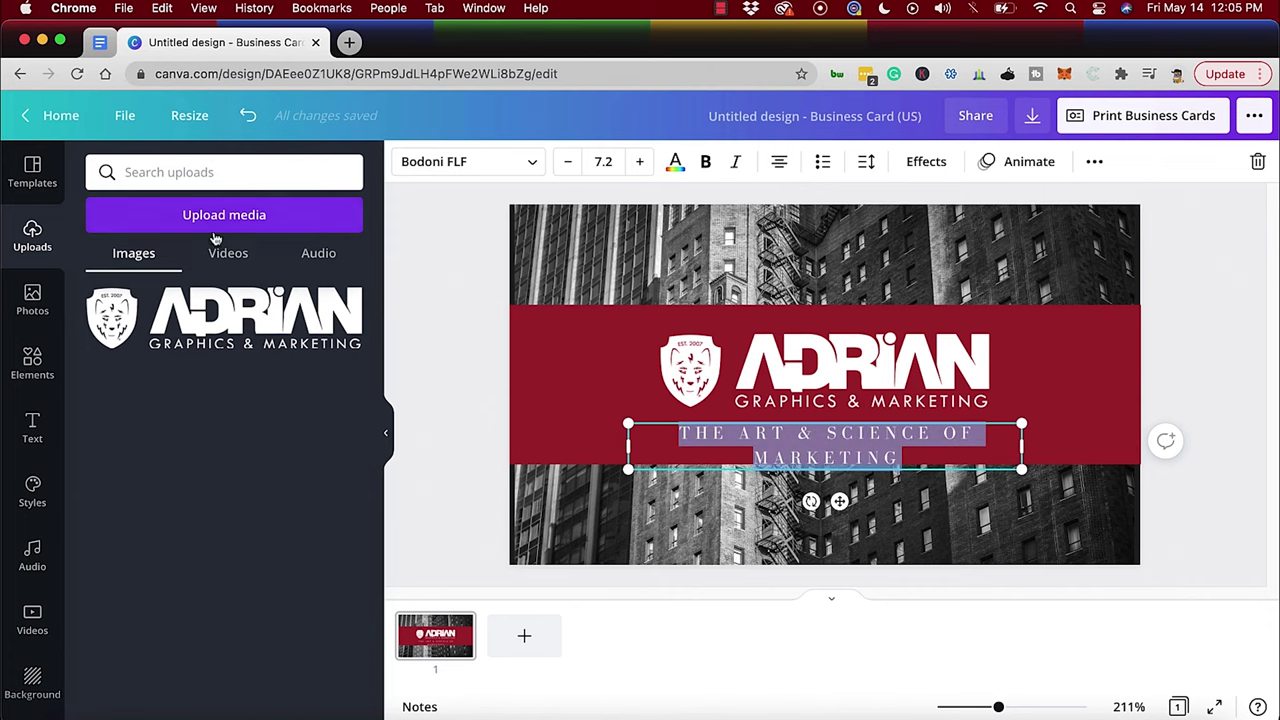
pyautogui.click(32, 428)
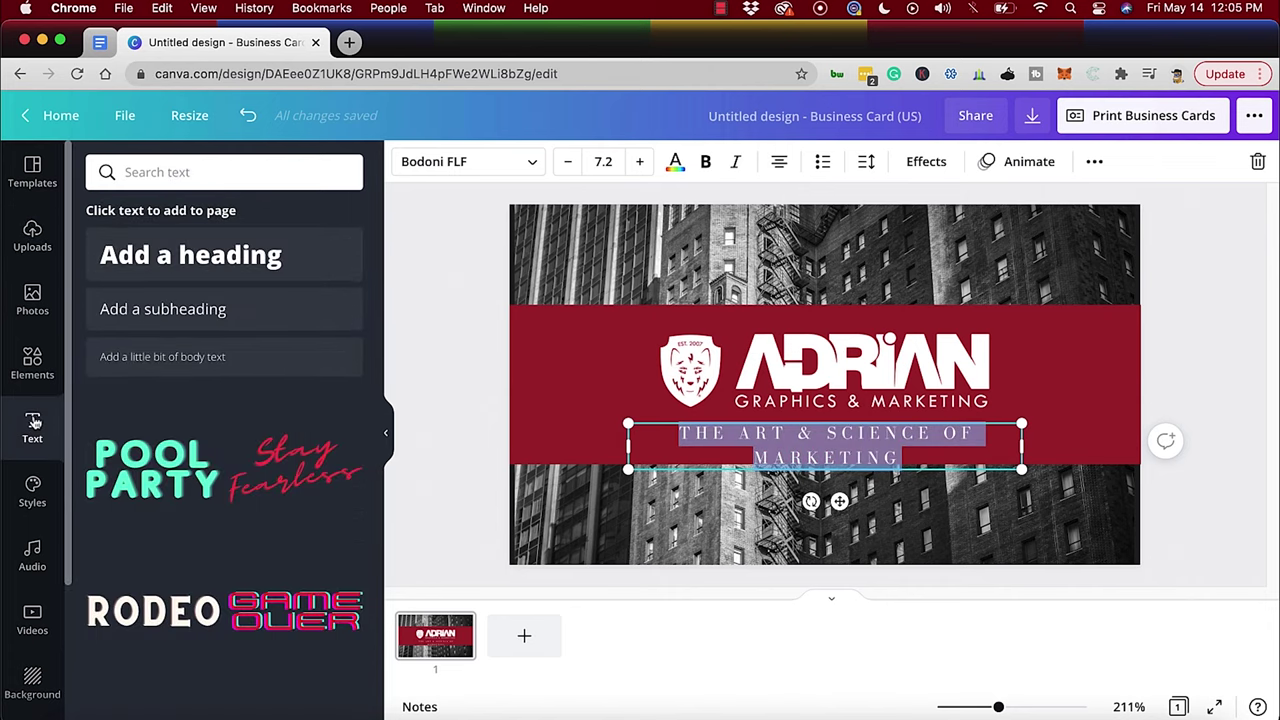
pyautogui.scroll(-1, 198, 425)
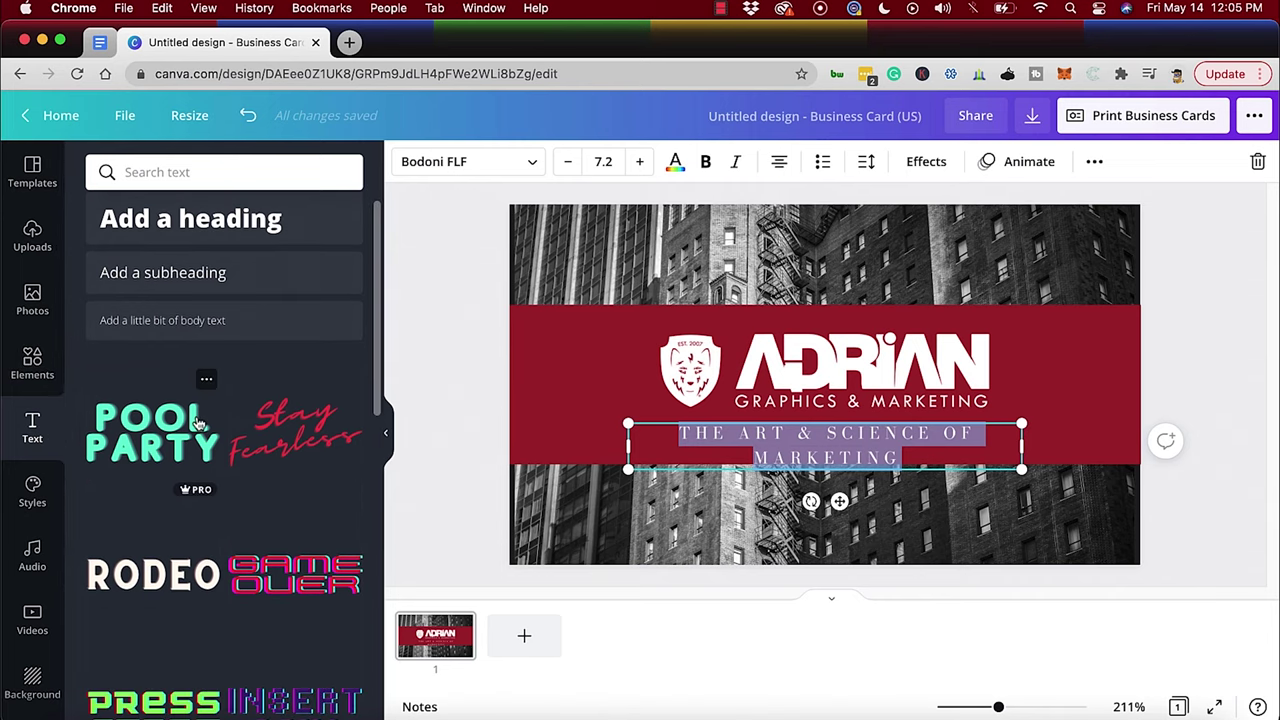
pyautogui.scroll(-10, 200, 418)
pyautogui.scroll(15, 196, 400)
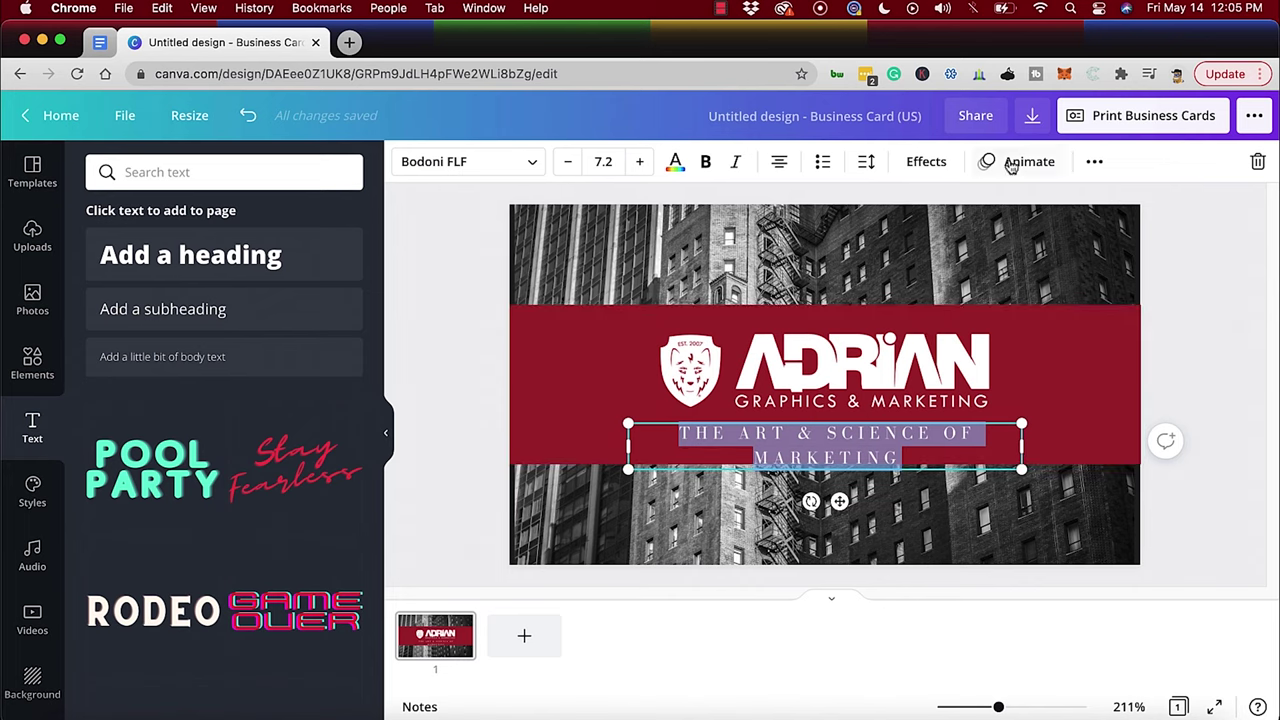
pyautogui.click(1096, 161)
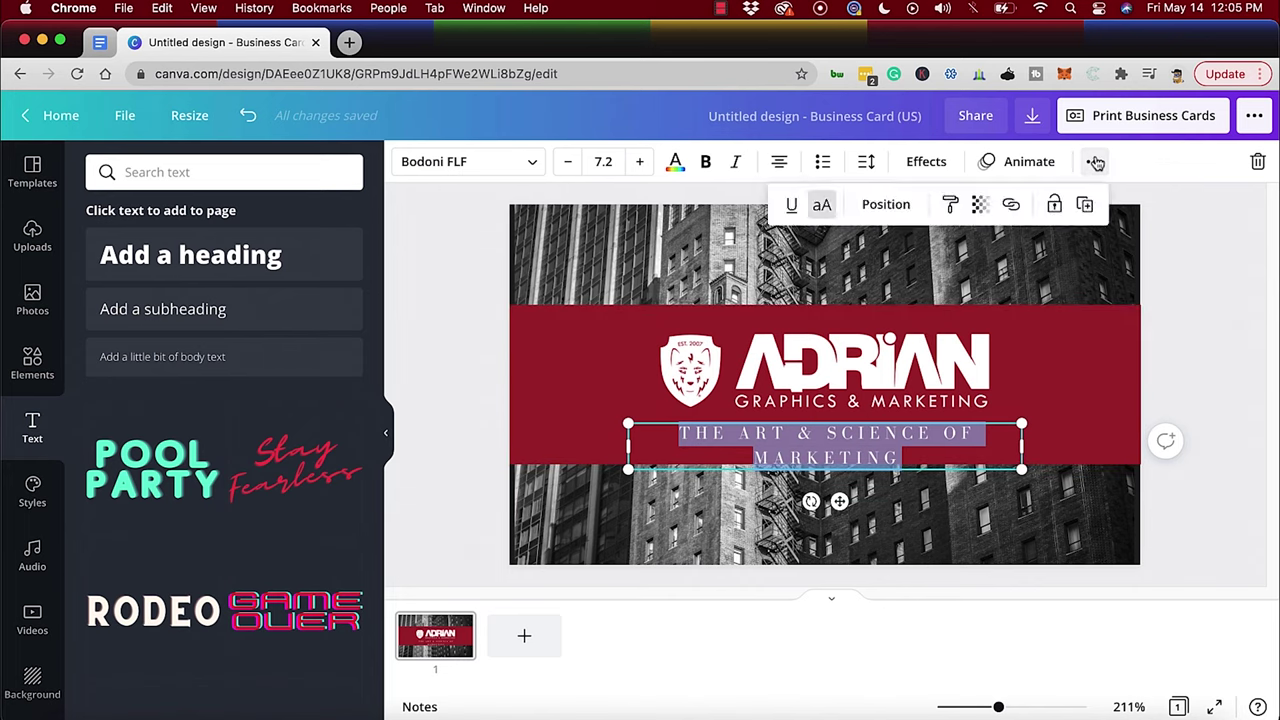
# Reduce the tagline's letter spacing to 60 so it fits on one line
pyautogui.click(866, 162)
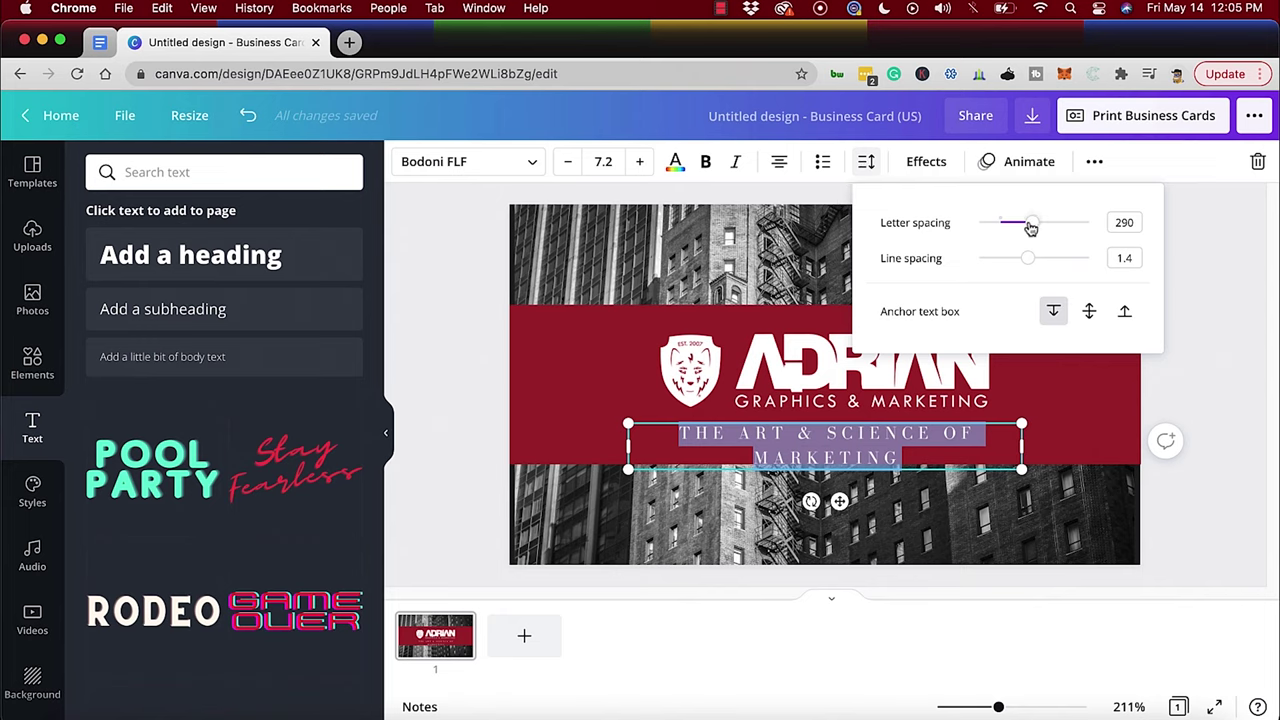
pyautogui.moveTo(1031, 227)
pyautogui.mouseDown()
pyautogui.moveTo(1000, 221)
pyautogui.moveTo(1009, 227)
pyautogui.mouseUp()
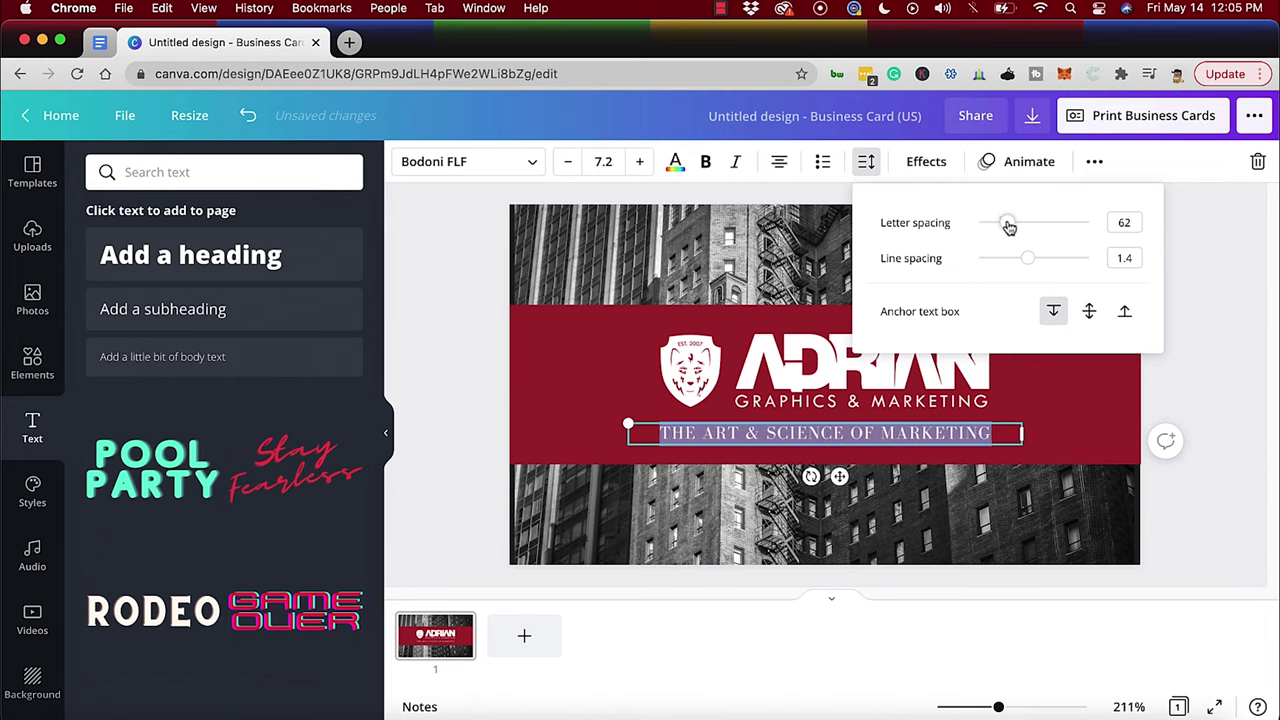
pyautogui.click(1131, 222)
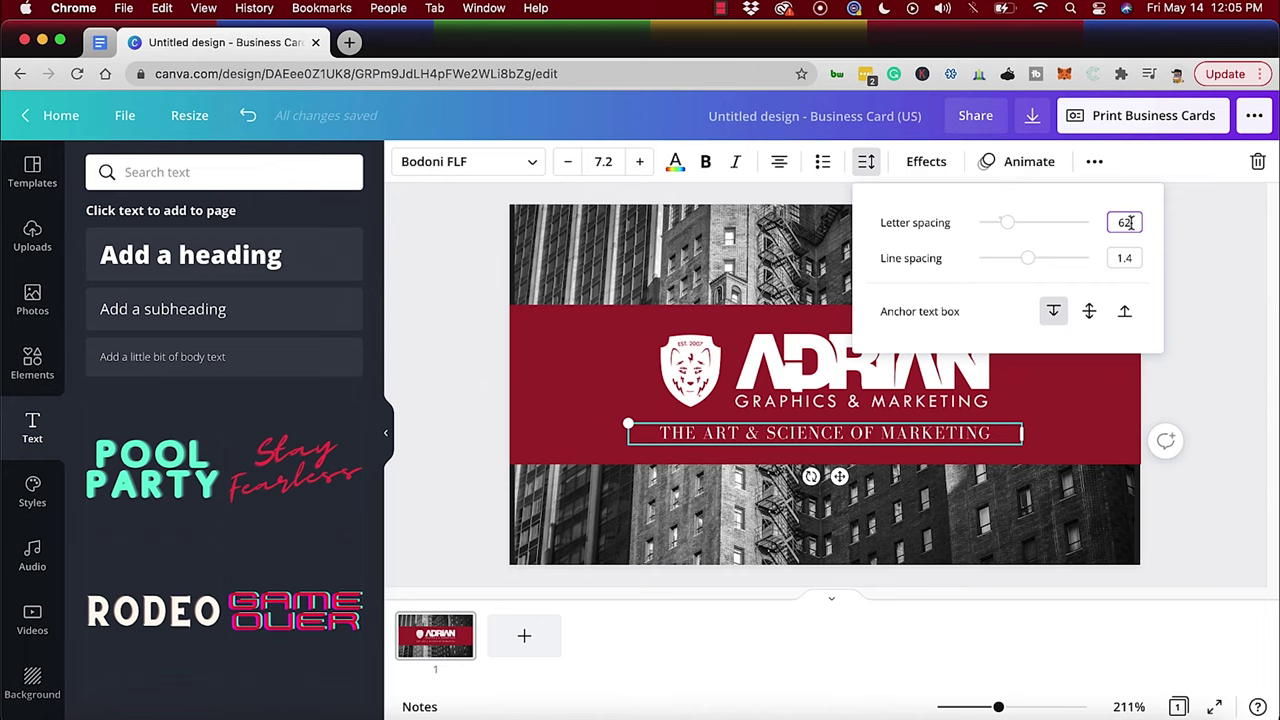
pyautogui.press('Return')
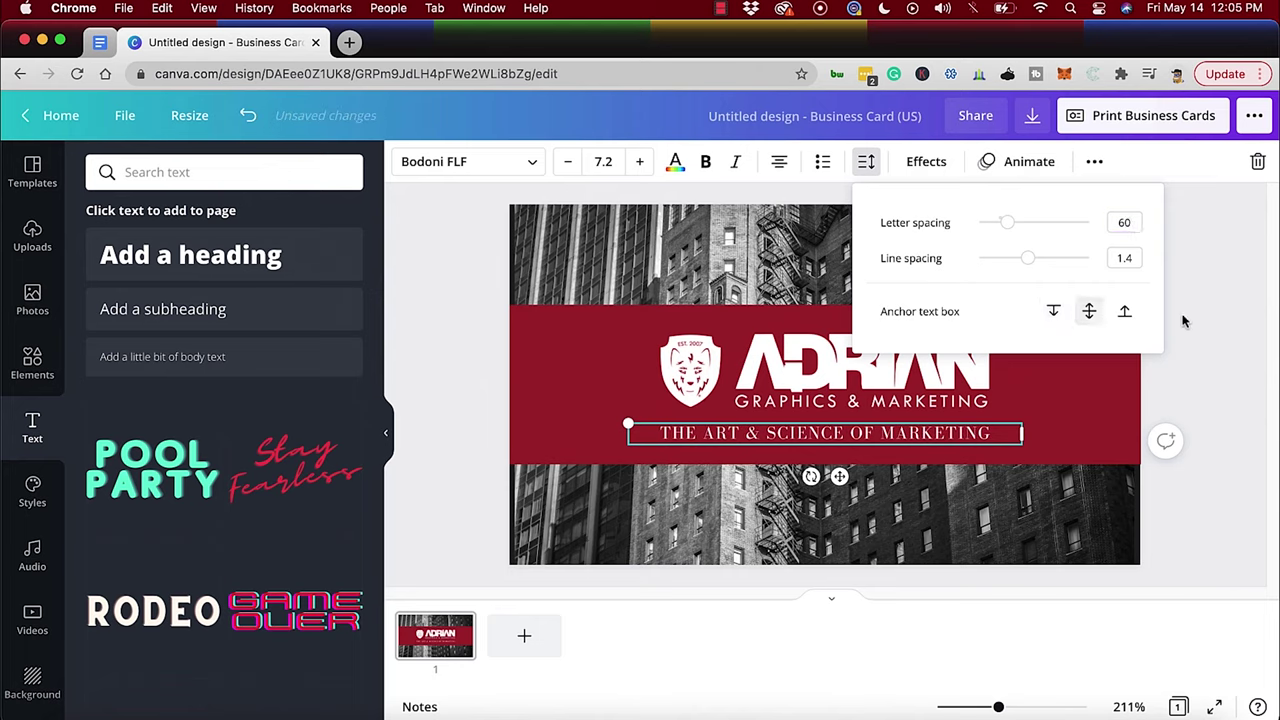
pyautogui.press('Escape')
pyautogui.click(1263, 362)
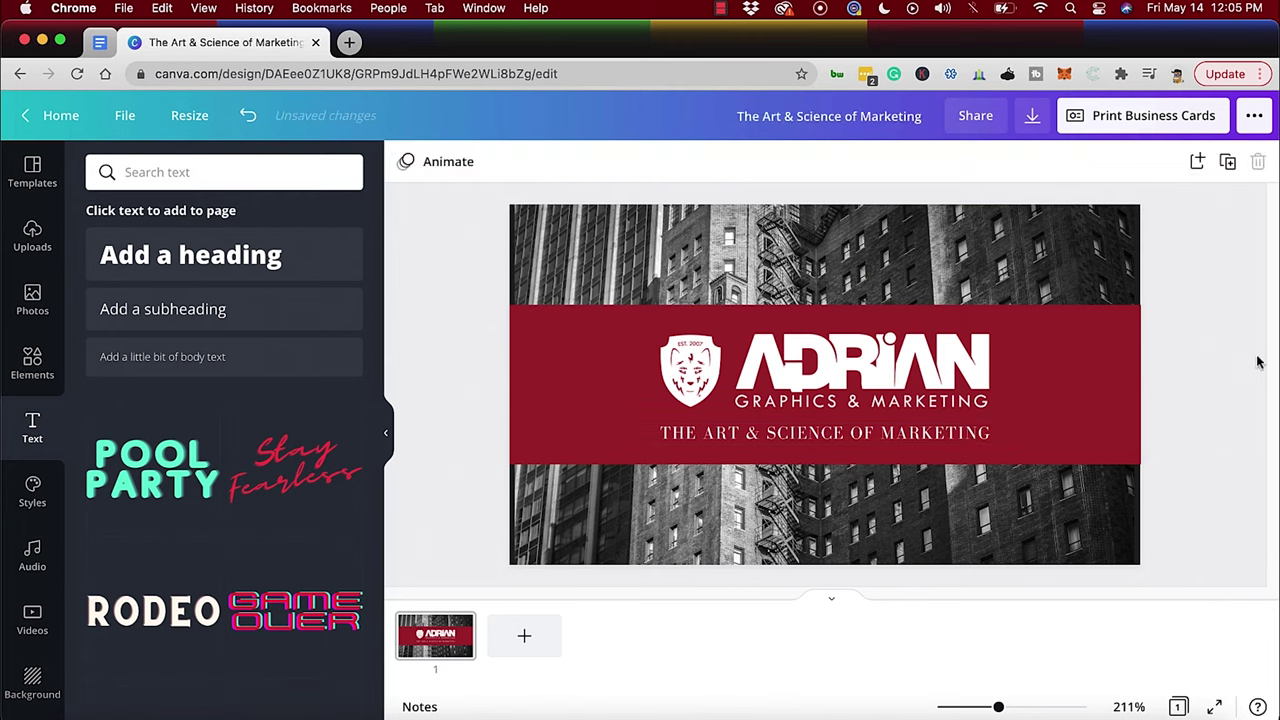
# Select the logo, red band and background building photo, opening the background's options menu
pyautogui.click(801, 393)
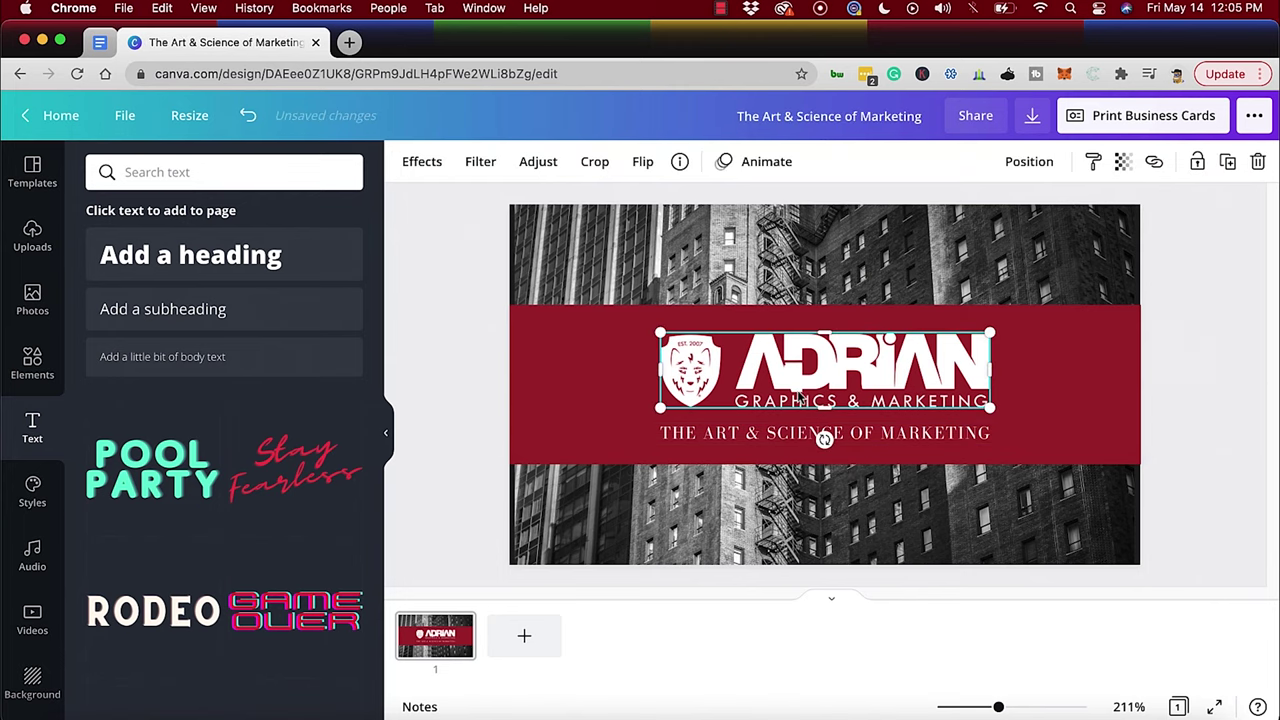
pyautogui.click(465, 333)
pyautogui.click(545, 333)
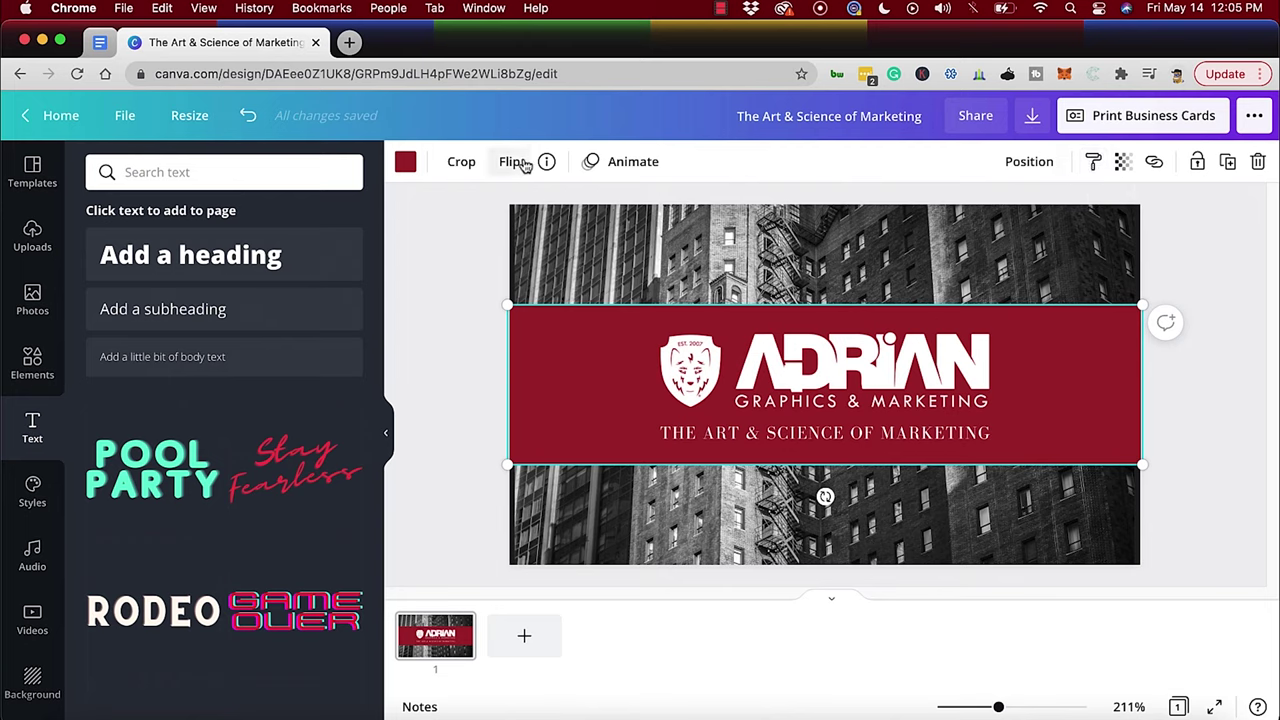
pyautogui.click(460, 390)
pyautogui.click(600, 512)
pyautogui.rightClick(600, 512)
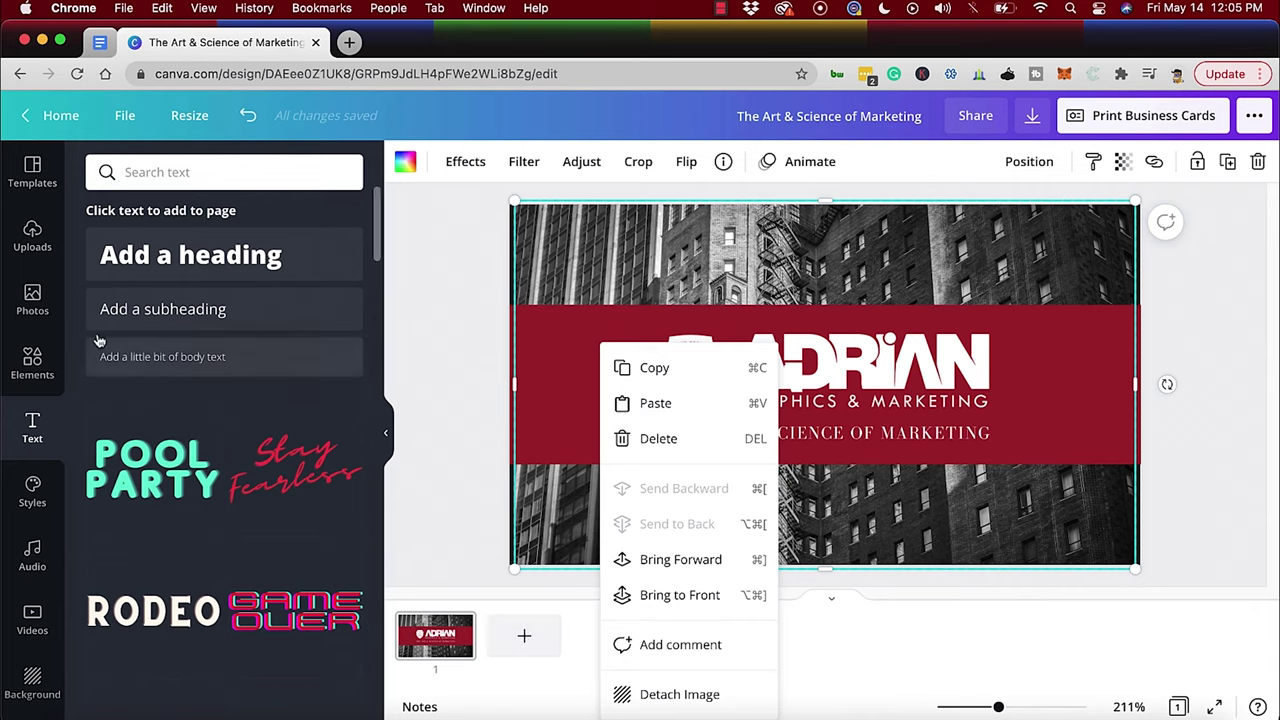
# Add a trending stock photo from Photos to the card, then remove it
pyautogui.click(33, 298)
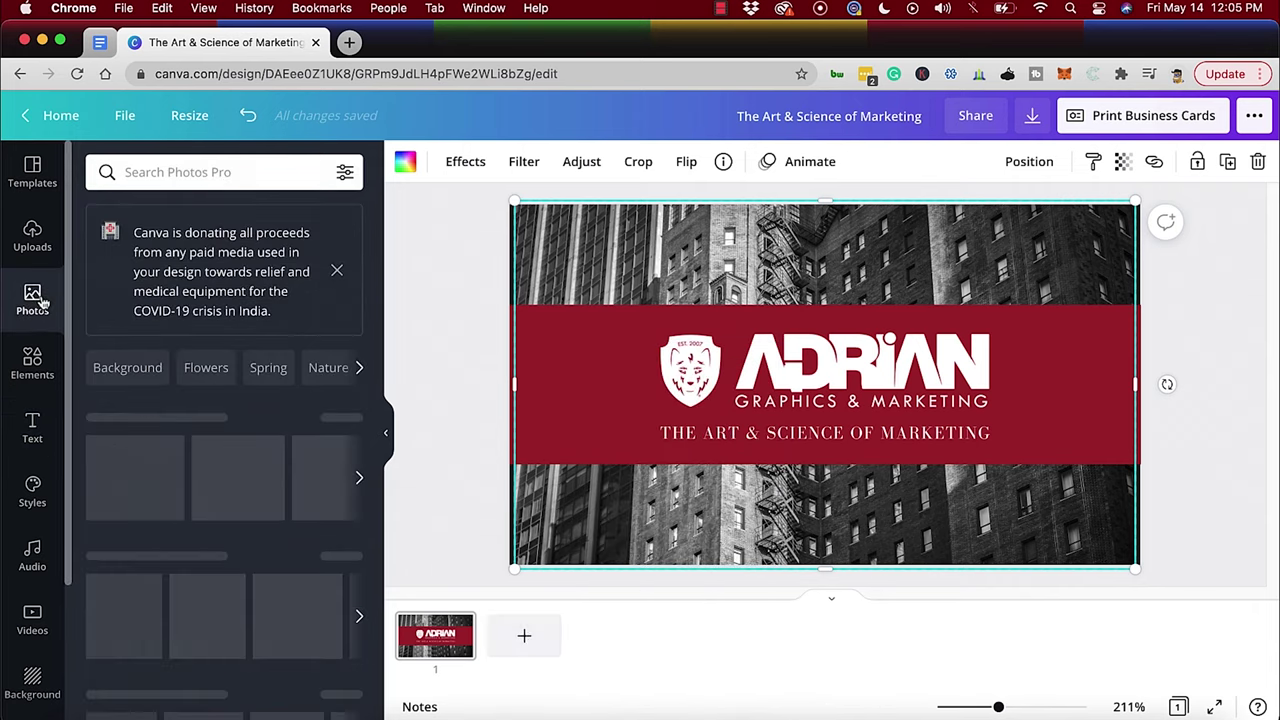
pyautogui.click(33, 240)
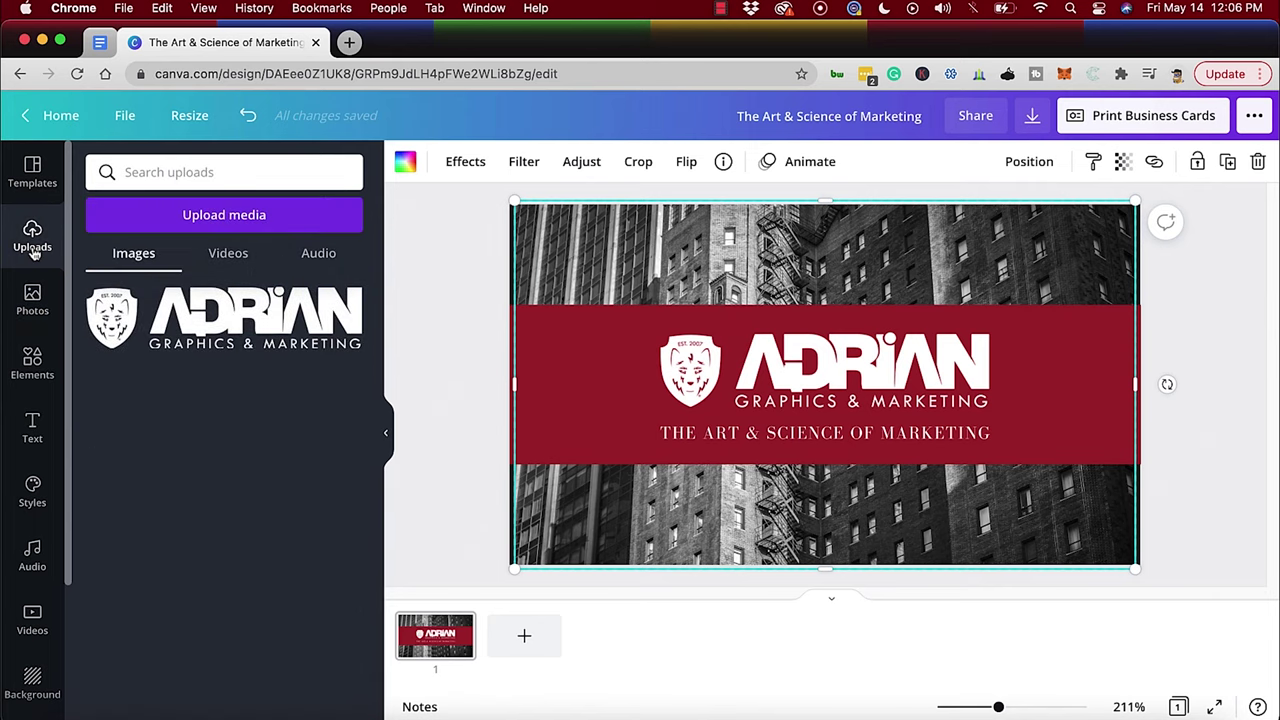
pyautogui.click(37, 300)
pyautogui.doubleClick(549, 251)
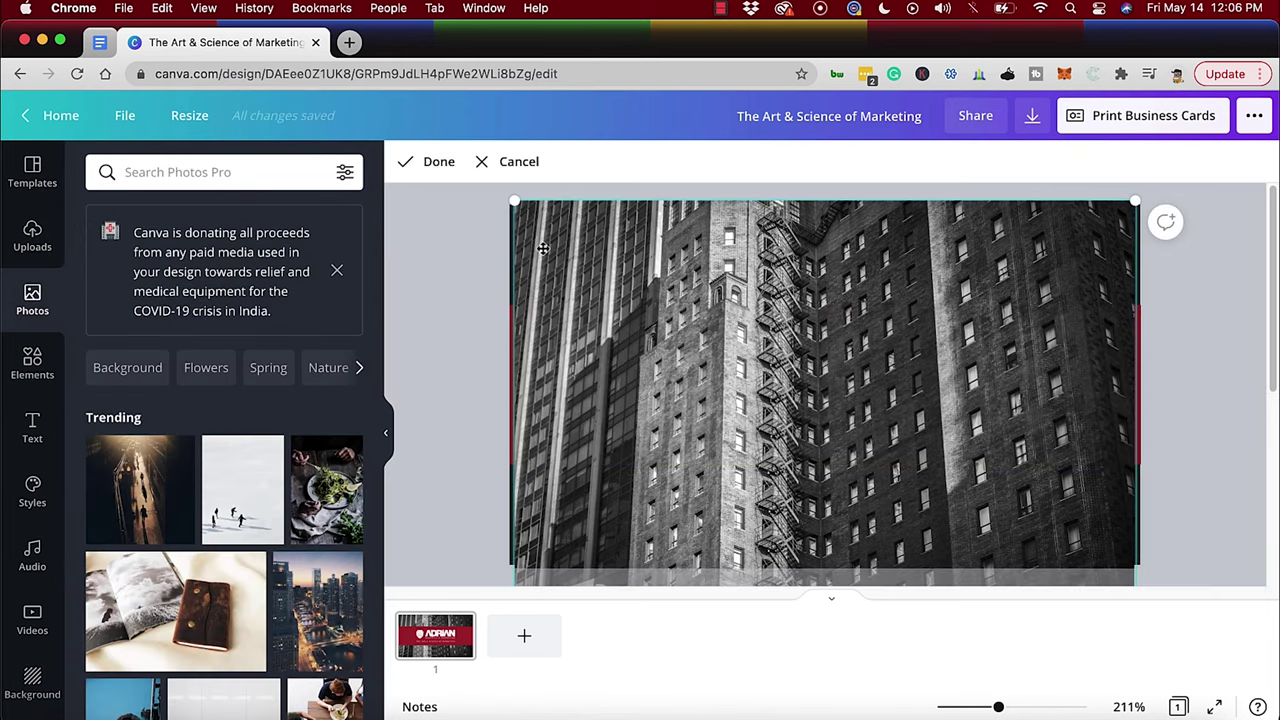
pyautogui.click(168, 488)
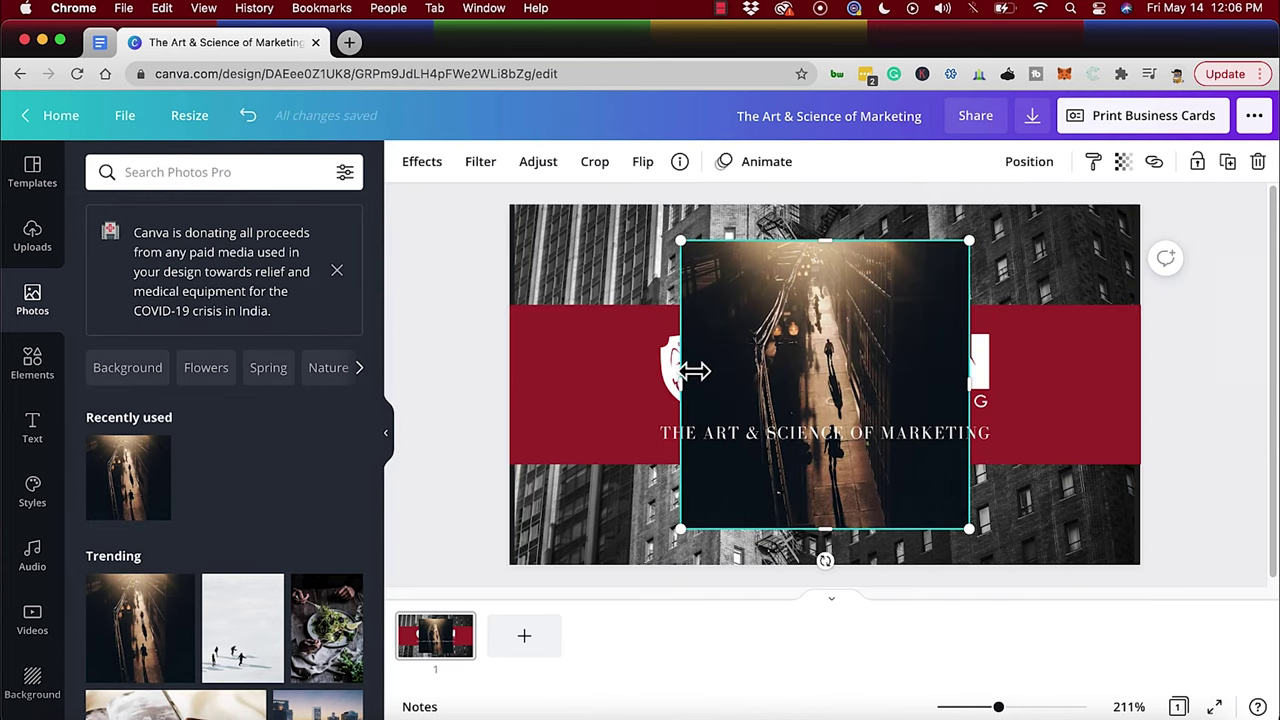
pyautogui.press('Delete')
# Stretch the building photo from its top-left corner to fill the full 3.5 × 2 card
pyautogui.click(560, 215)
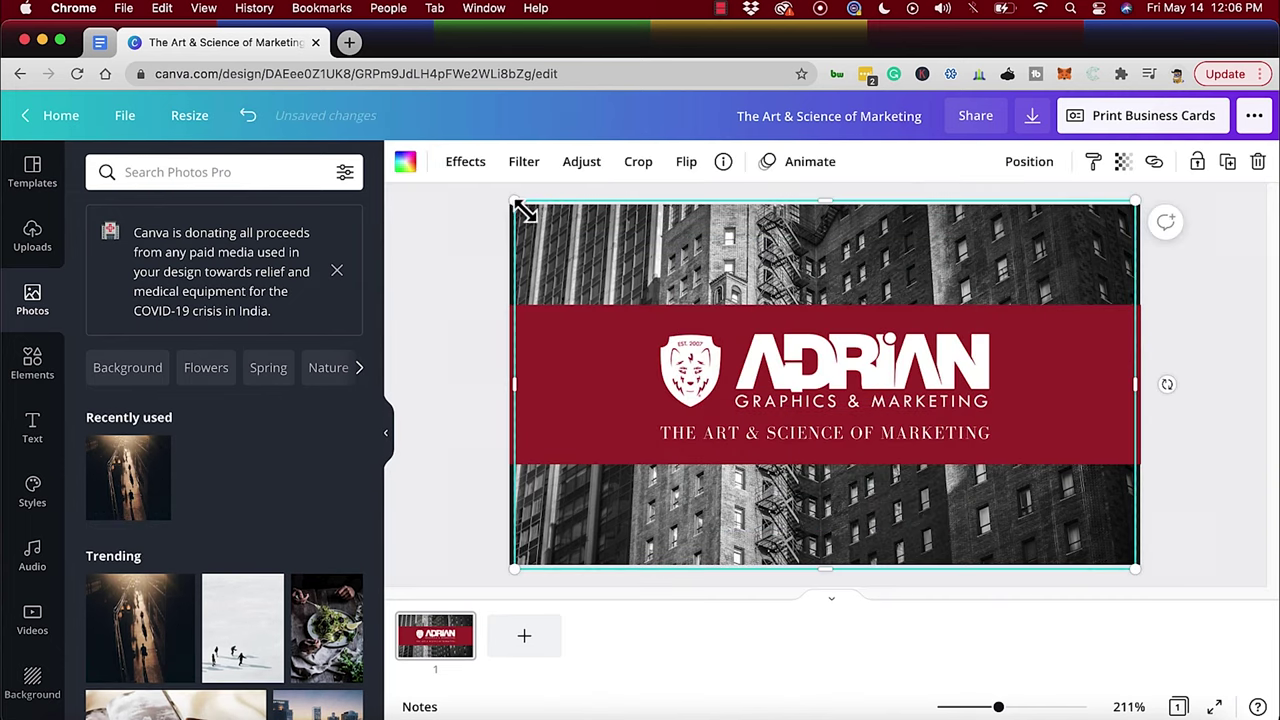
pyautogui.moveTo(557, 216); pyautogui.dragTo(511, 204)
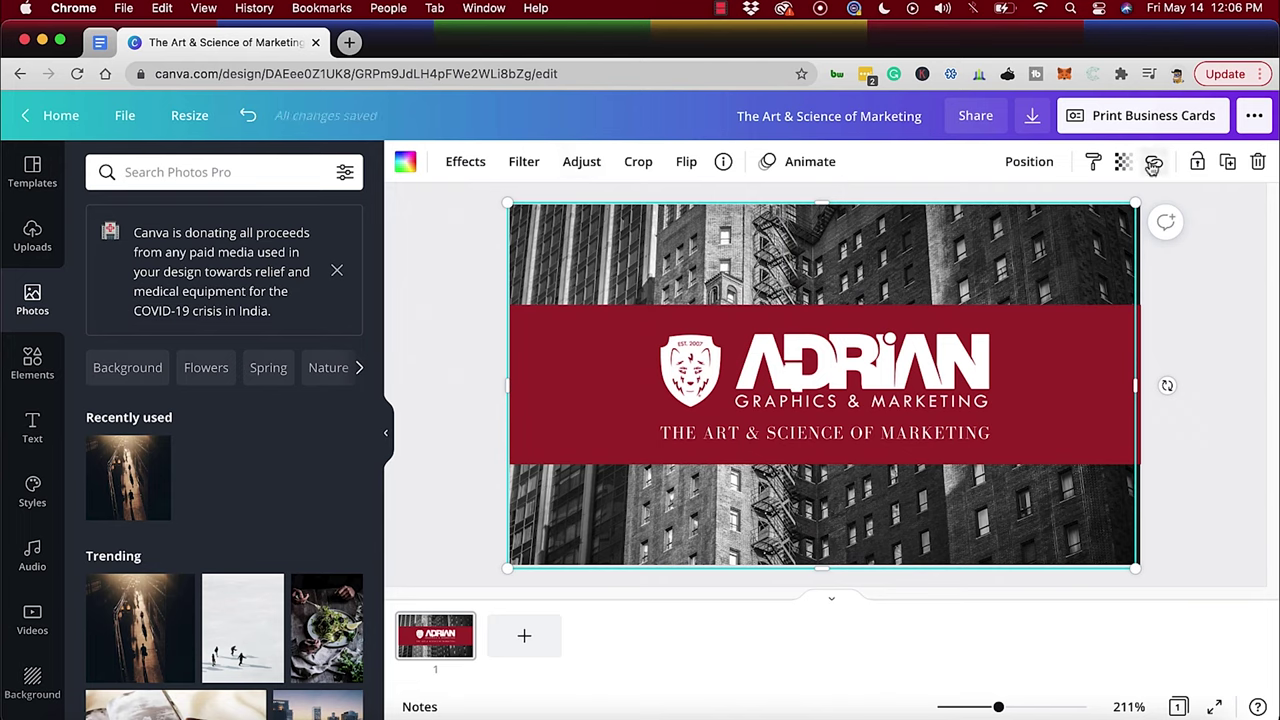
pyautogui.click(1255, 163)
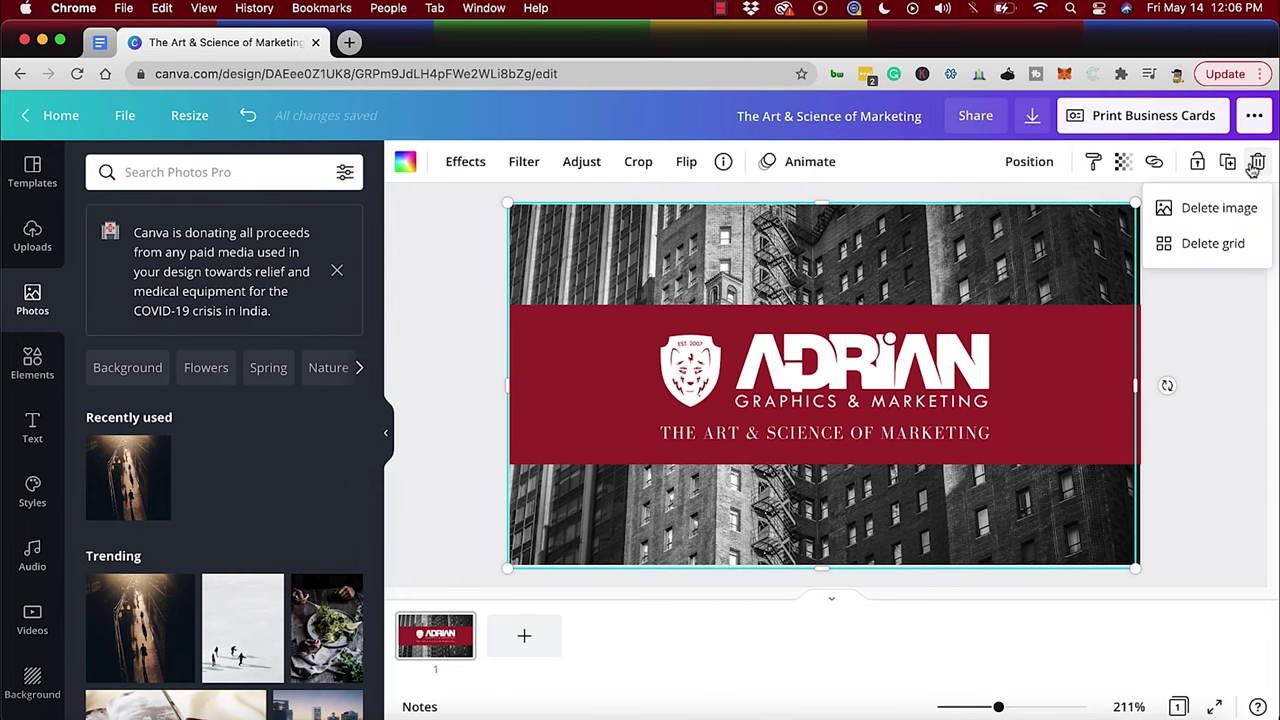
# Clear the building photo, then delete the sky-and-hills image through its right-click menu
pyautogui.click(1217, 208)
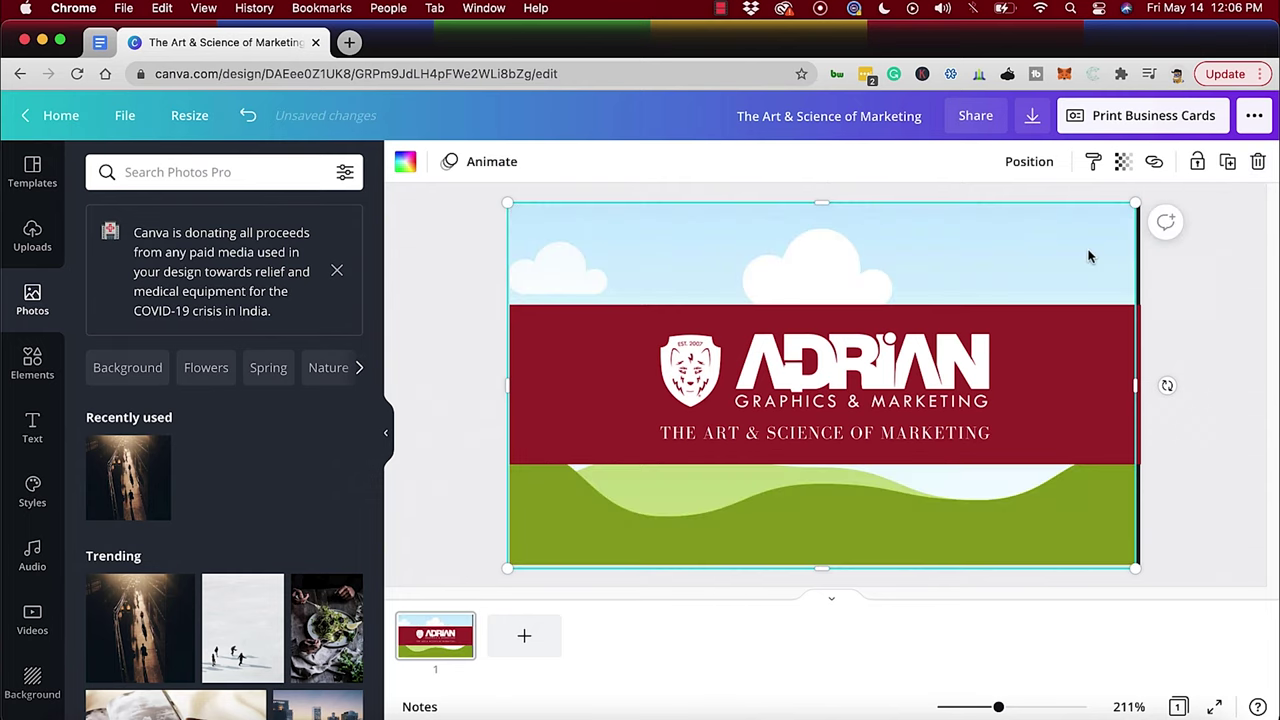
pyautogui.moveTo(1051, 257)
pyautogui.mouseDown()
pyautogui.moveTo(769, 243)
pyautogui.moveTo(1062, 246)
pyautogui.mouseUp()
pyautogui.moveTo(1129, 206); pyautogui.dragTo(1146, 203)
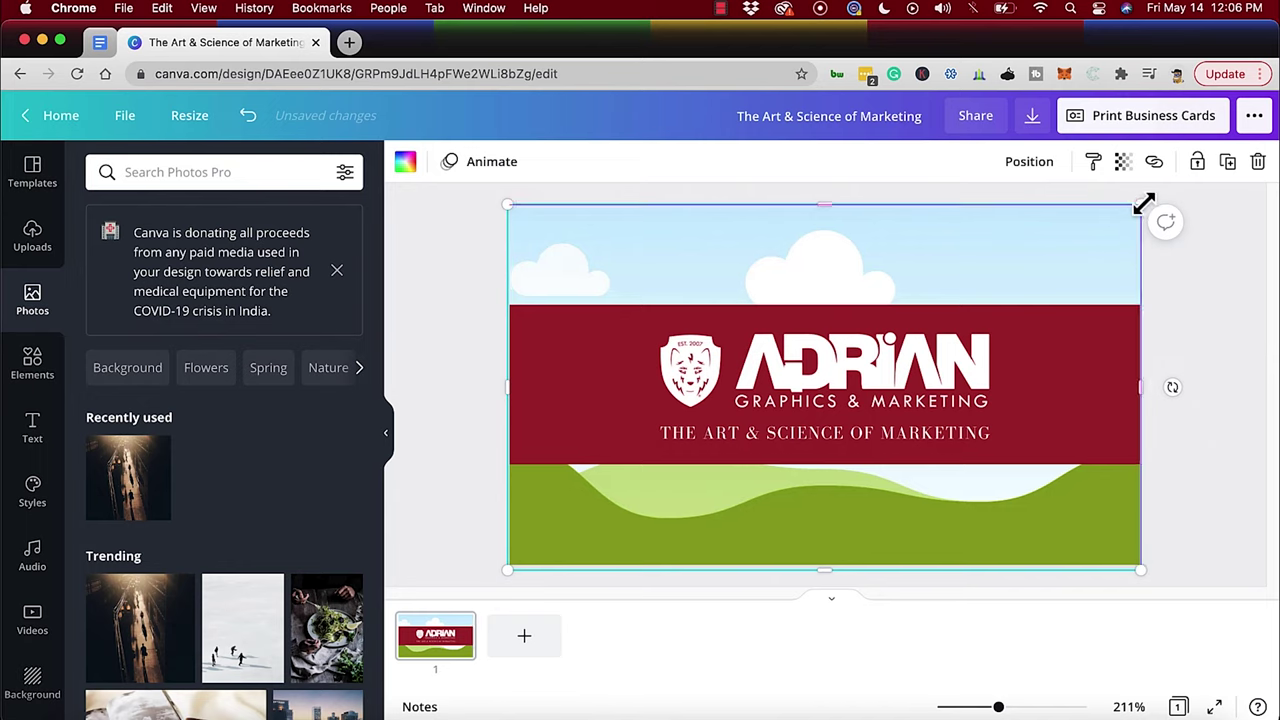
pyautogui.rightClick(1060, 233)
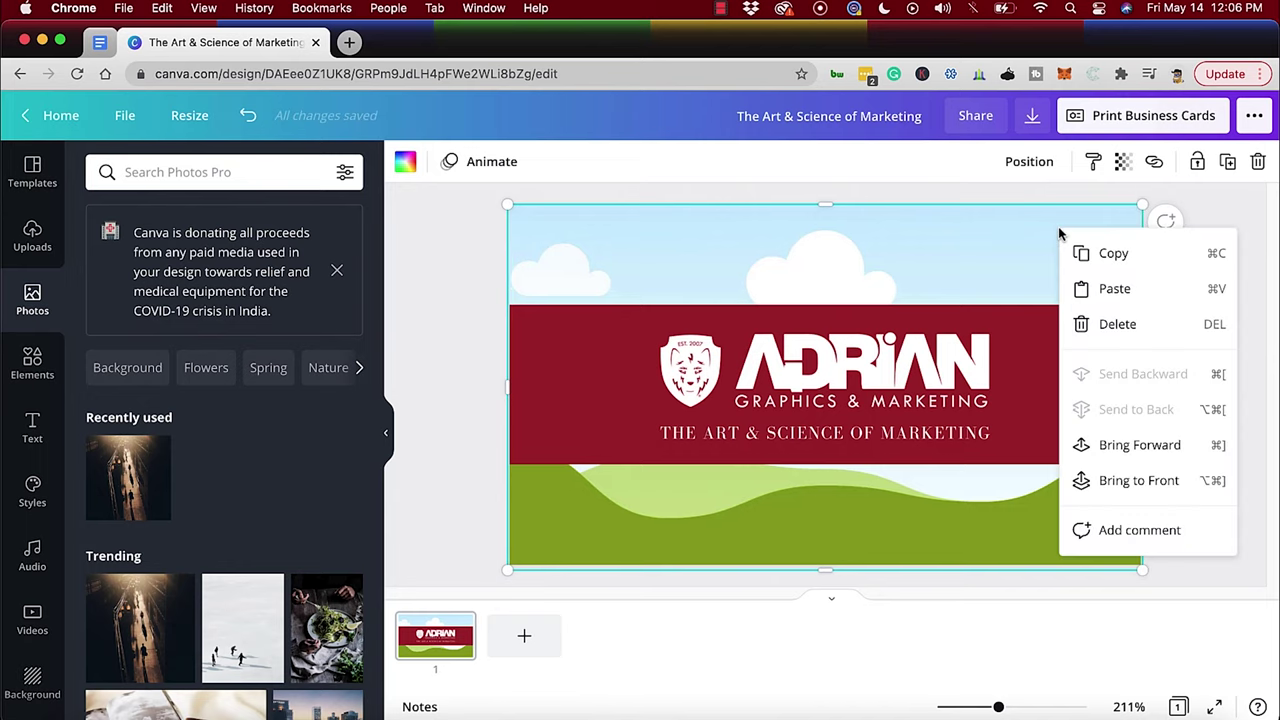
pyautogui.click(980, 256)
pyautogui.rightClick(980, 256)
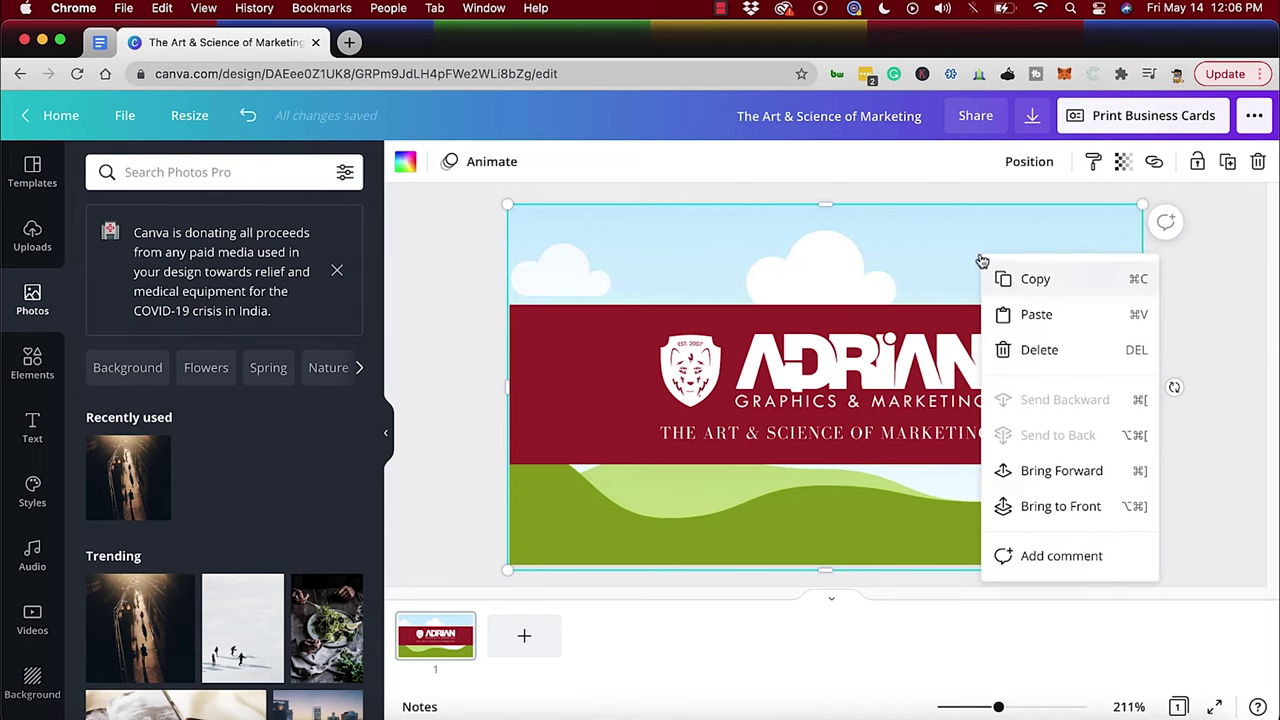
pyautogui.click(1030, 349)
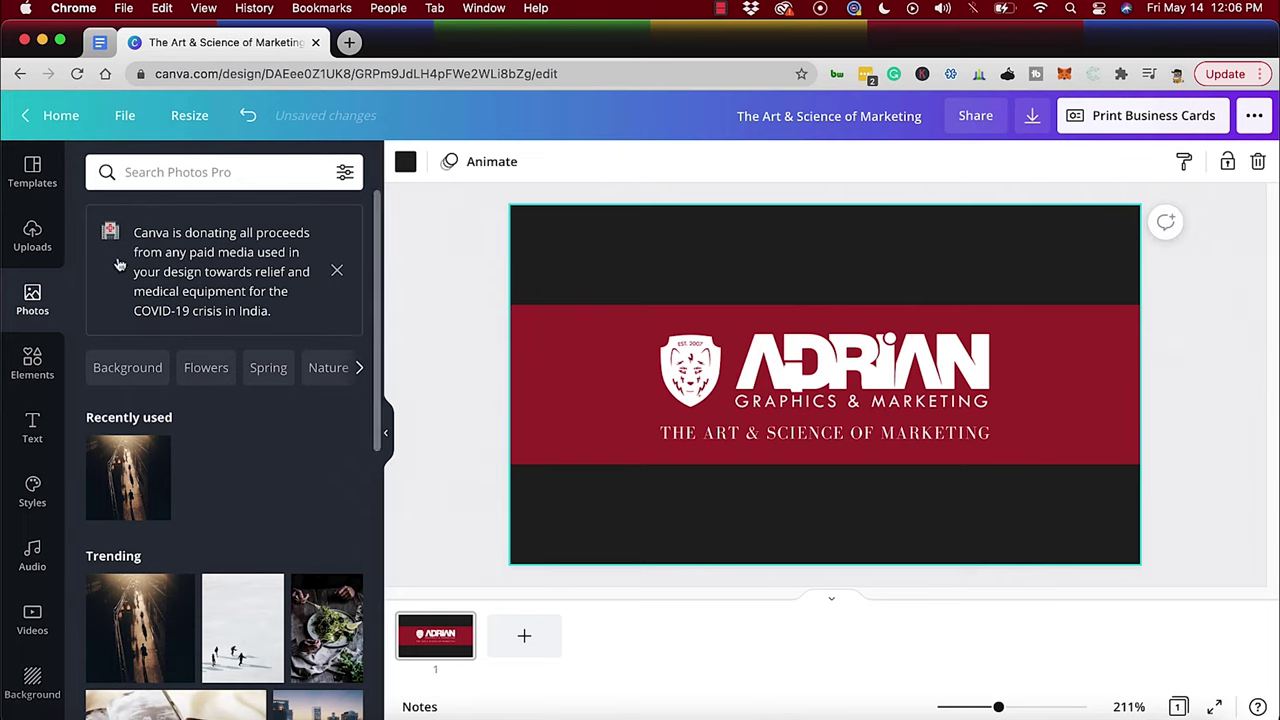
# Search Photos for 'graphic design' and add the colourful abstract paint photo
pyautogui.click(177, 172)
pyautogui.write('grpahic de')
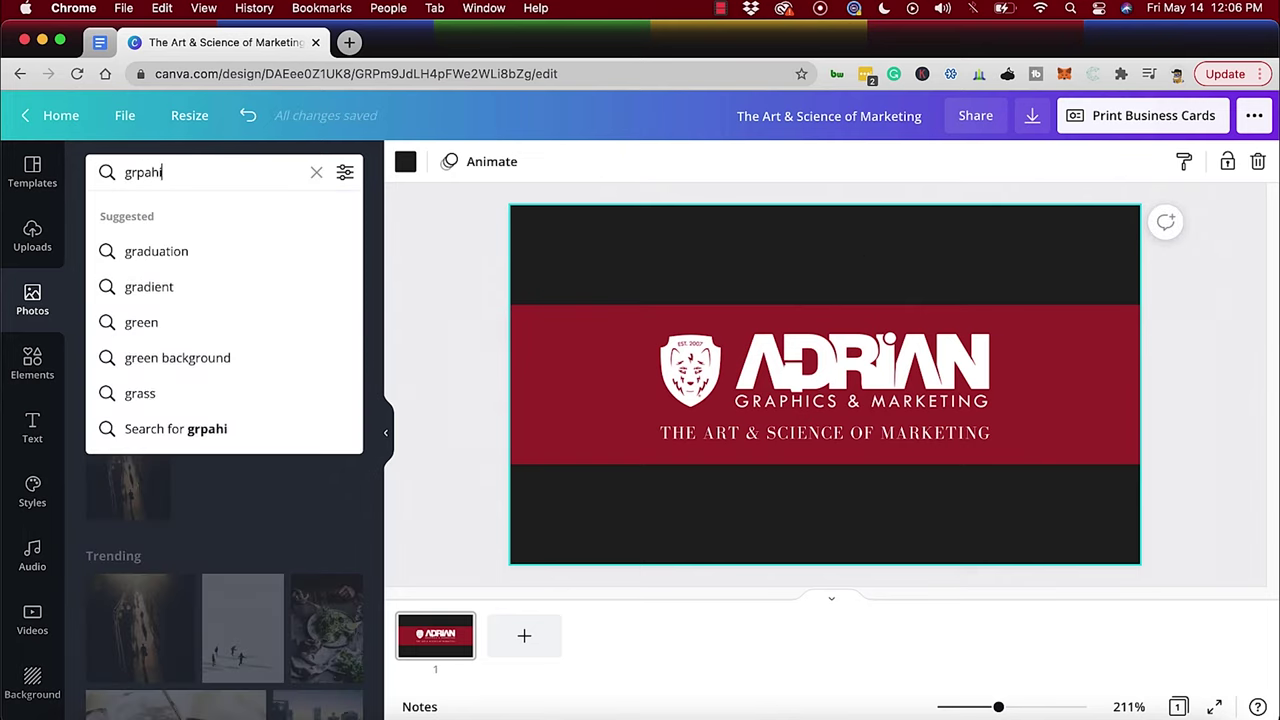
pyautogui.press('BackSpace')
pyautogui.press('BackSpace')
pyautogui.press('BackSpace')
pyautogui.press('BackSpace')
pyautogui.press('BackSpace')
pyautogui.press('BackSpace')
pyautogui.press('BackSpace')
pyautogui.press('BackSpace')
pyautogui.write('a')
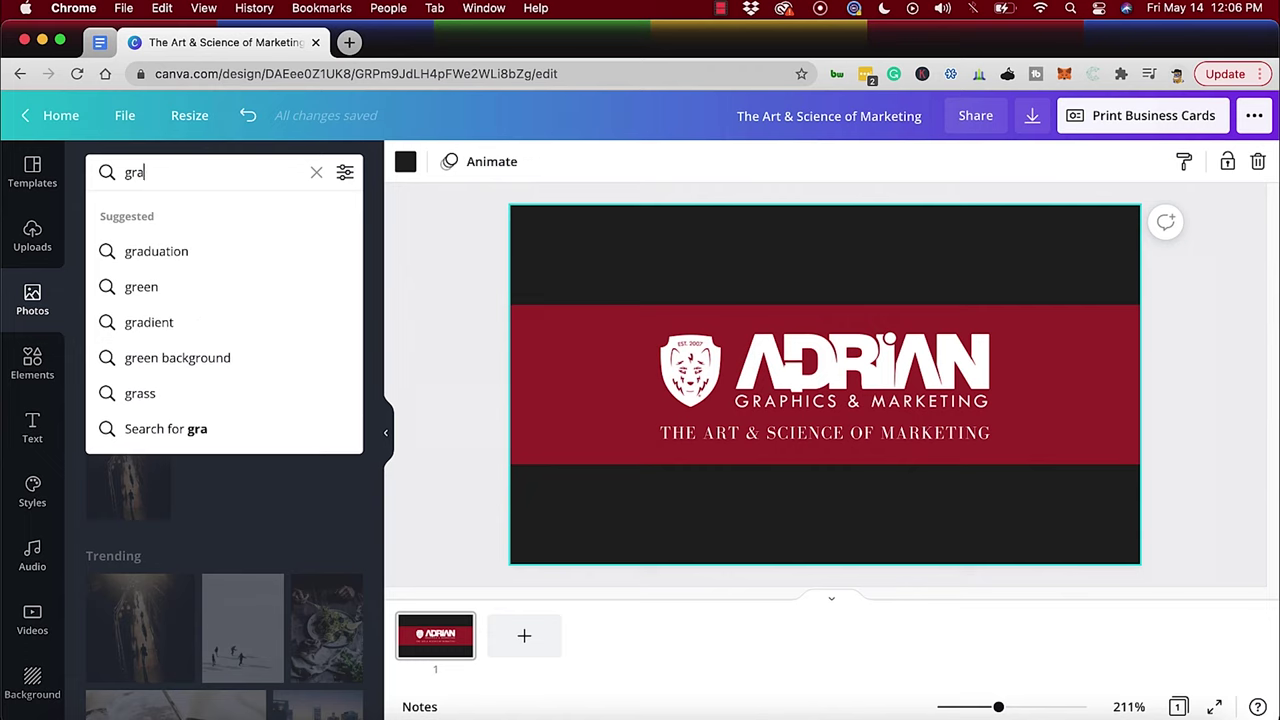
pyautogui.write('phicsesign')
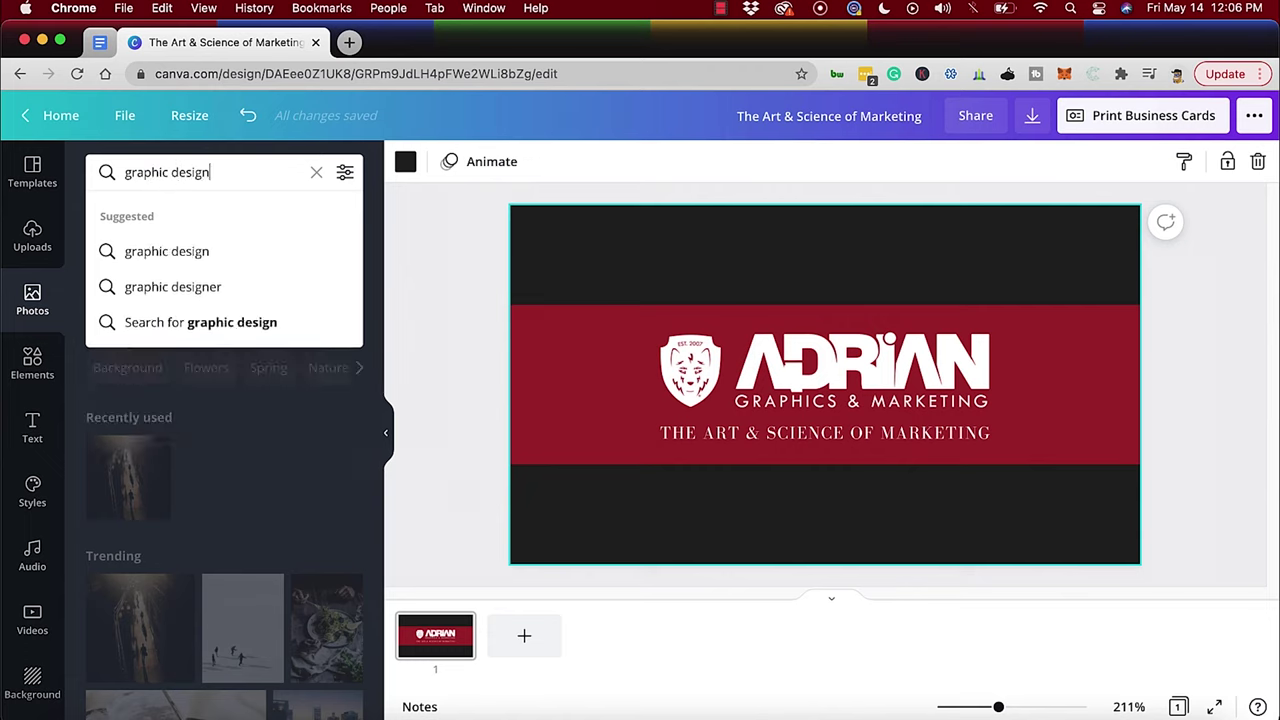
pyautogui.press('Return')
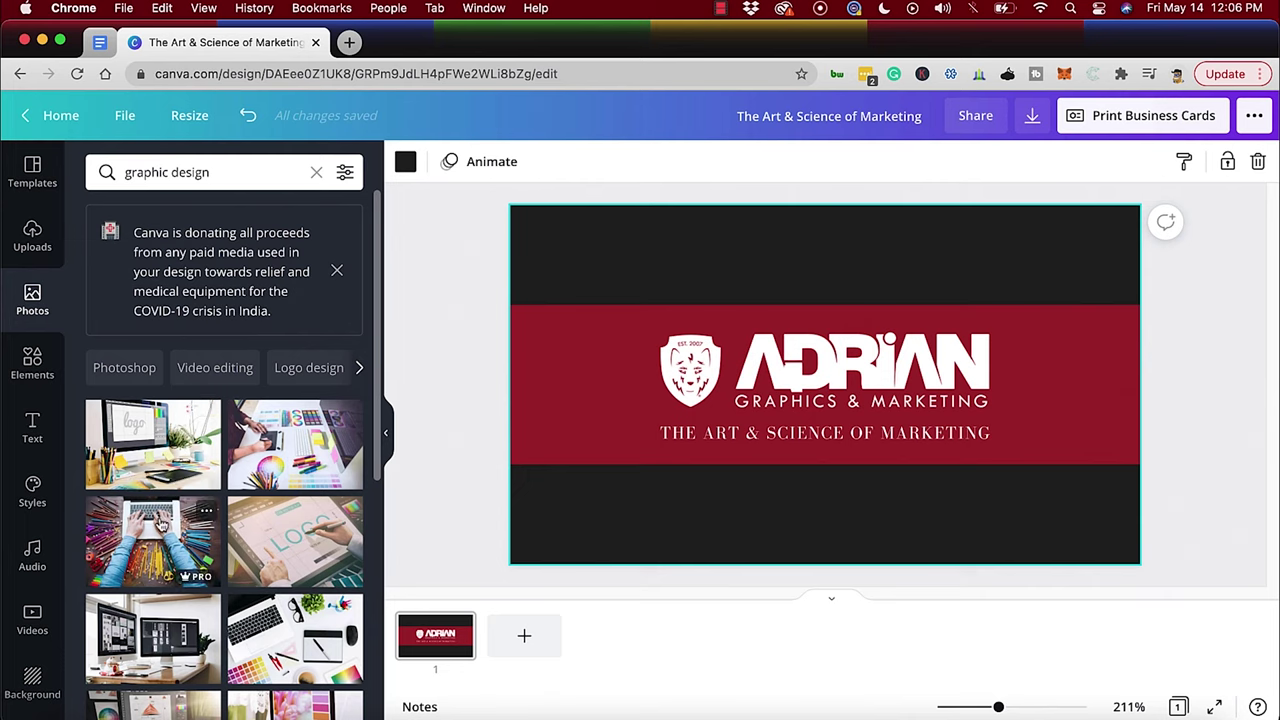
pyautogui.scroll(-8, 161, 490)
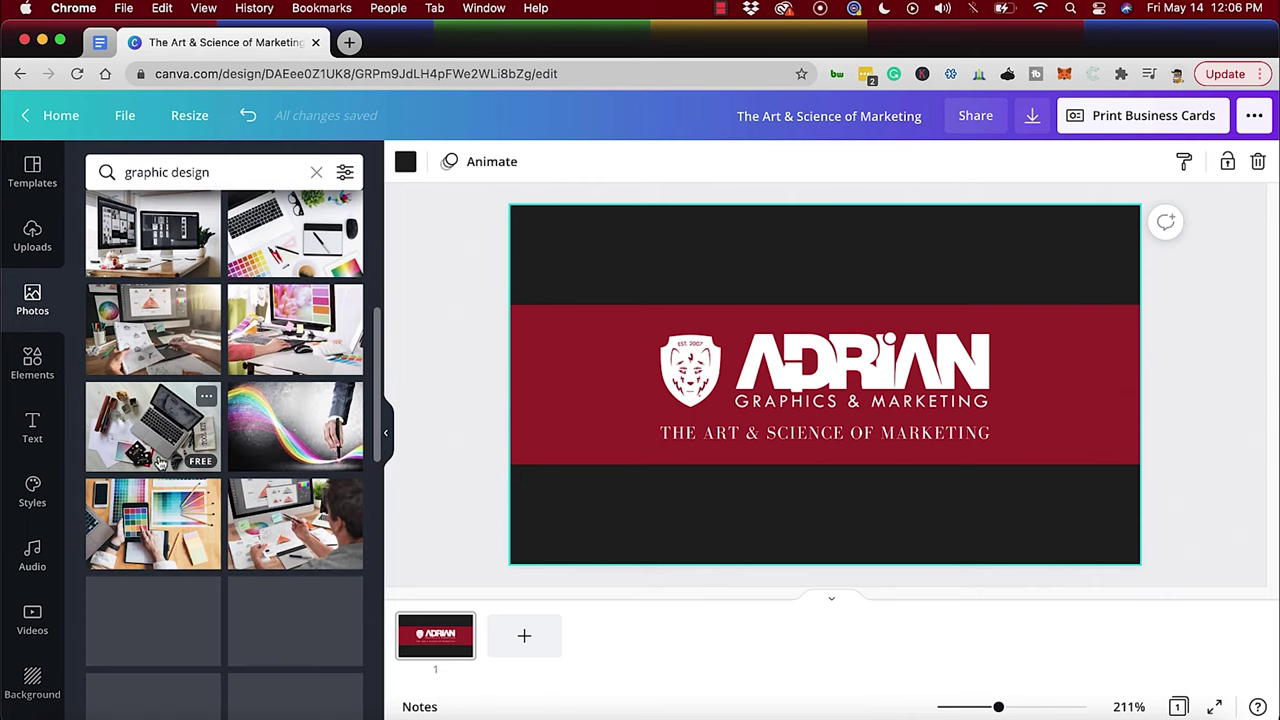
pyautogui.scroll(-10, 158, 463)
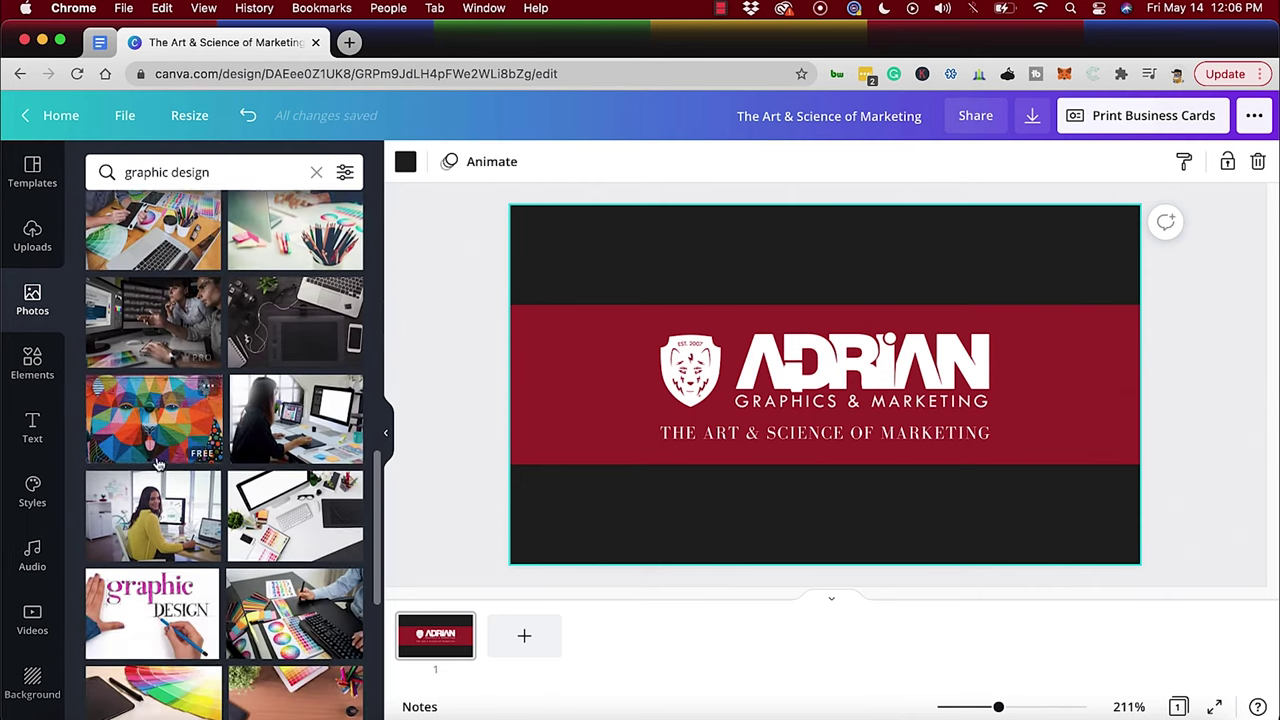
pyautogui.scroll(-10, 157, 463)
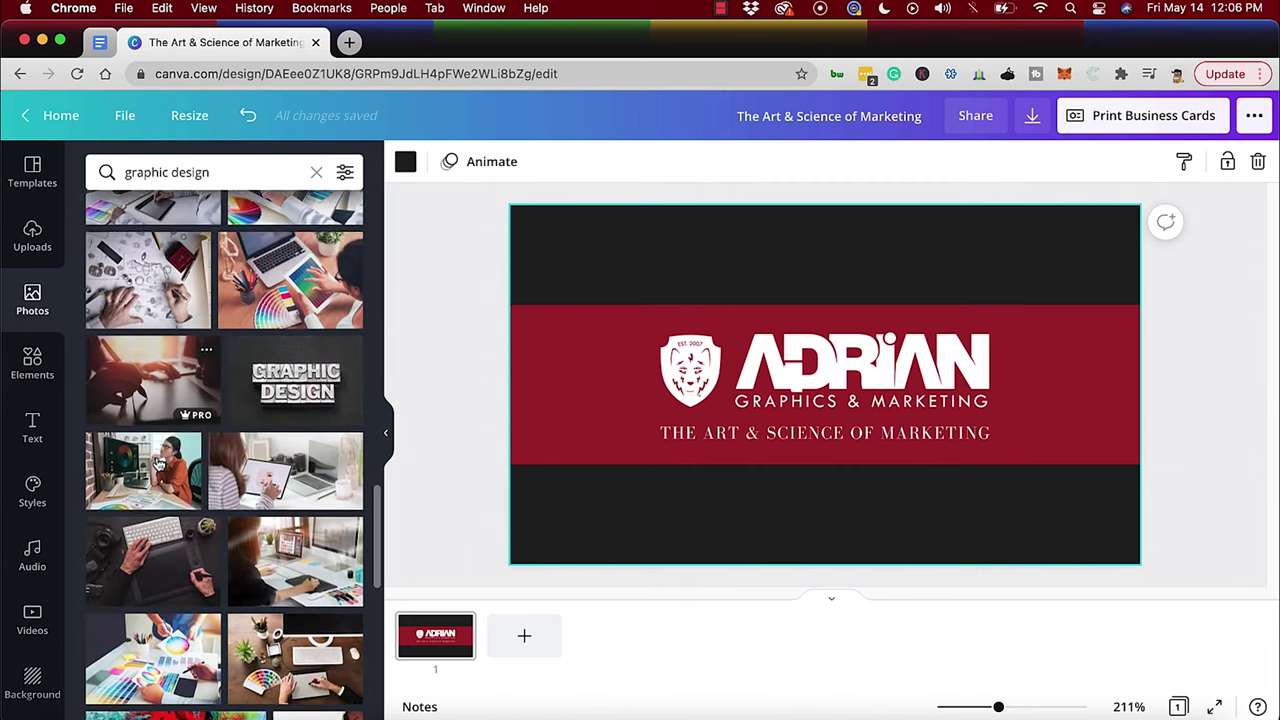
pyautogui.scroll(-8, 158, 463)
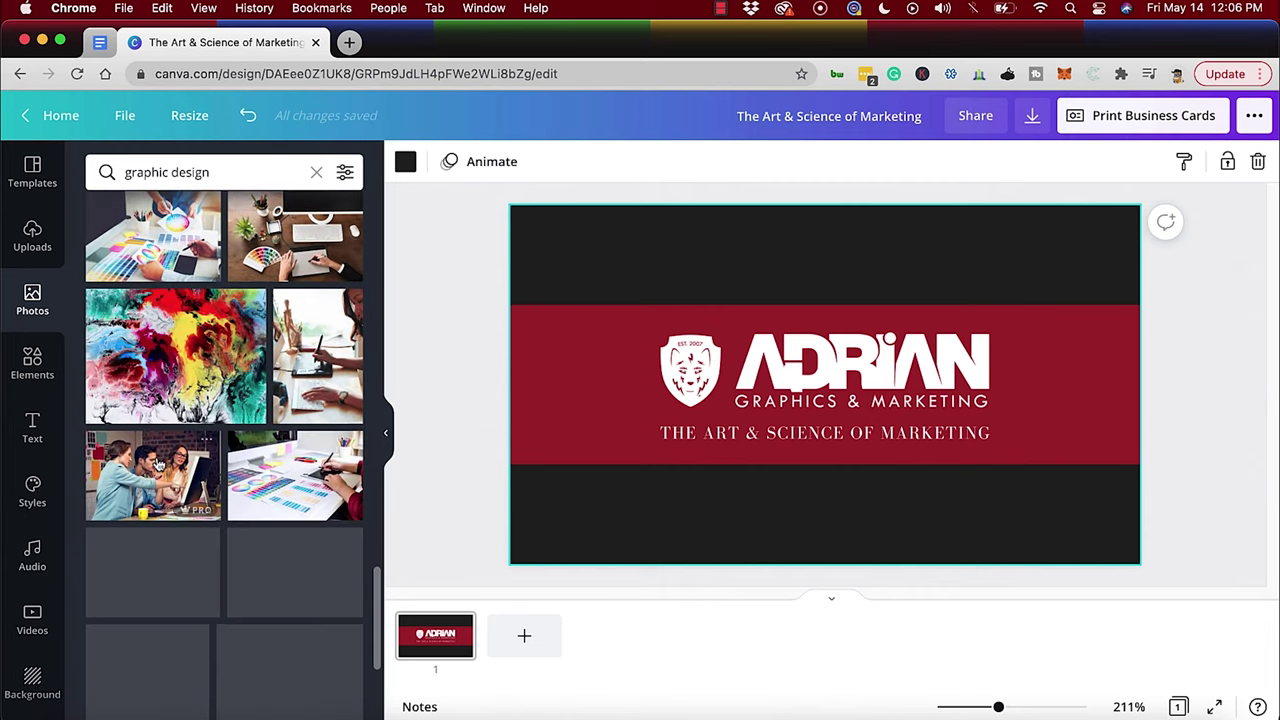
pyautogui.click(155, 380)
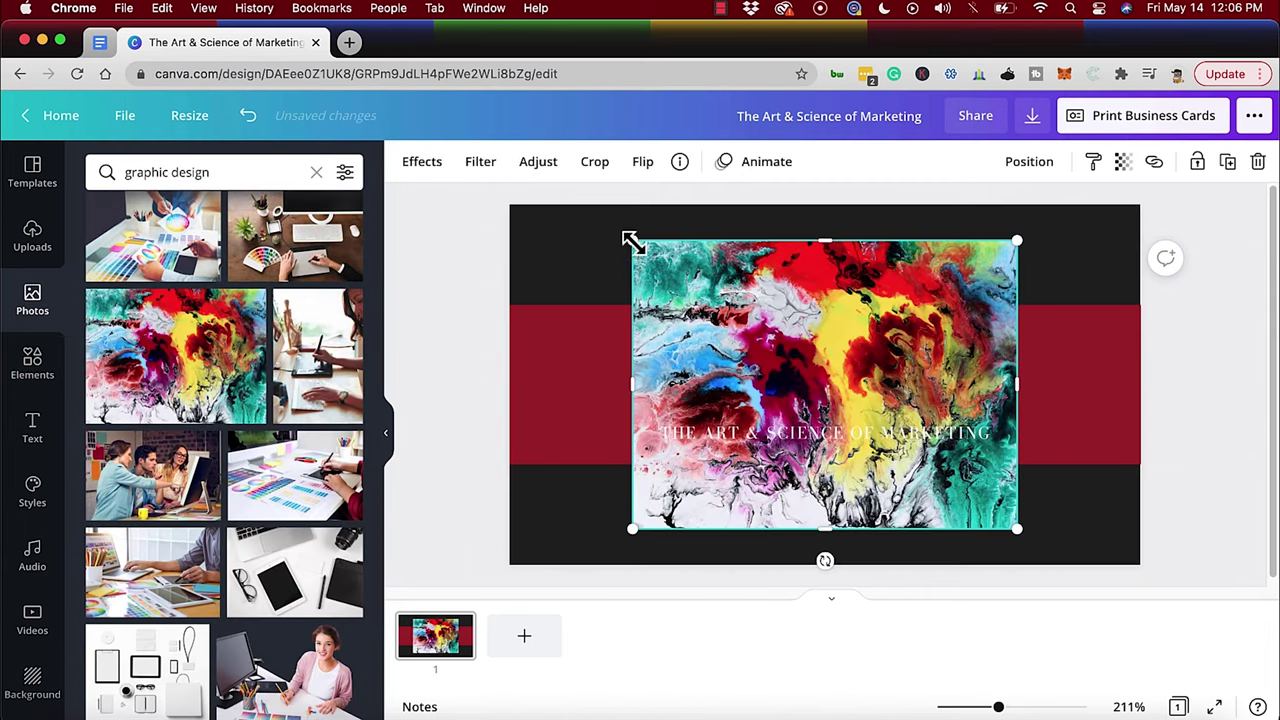
# Stretch the paint photo over the whole card and send it behind the red band
pyautogui.moveTo(632, 241); pyautogui.dragTo(465, 210)
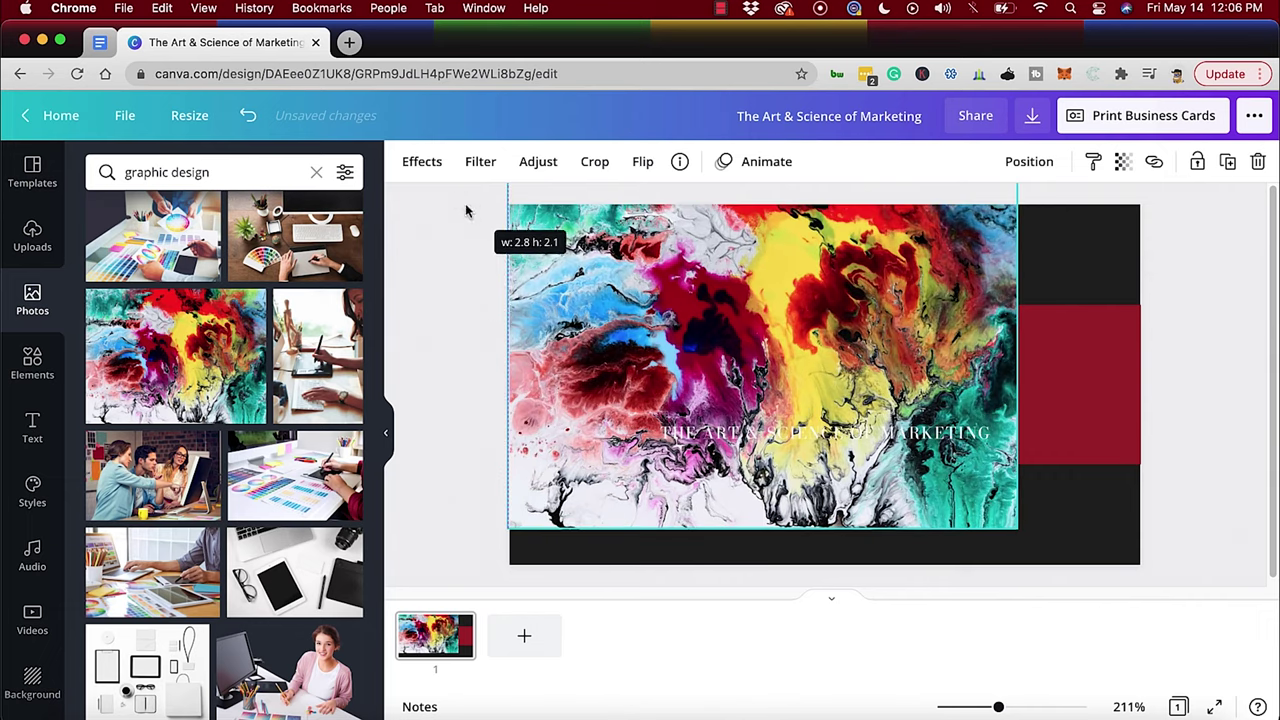
pyautogui.moveTo(1010, 528); pyautogui.dragTo(1150, 602)
pyautogui.rightClick(1171, 380)
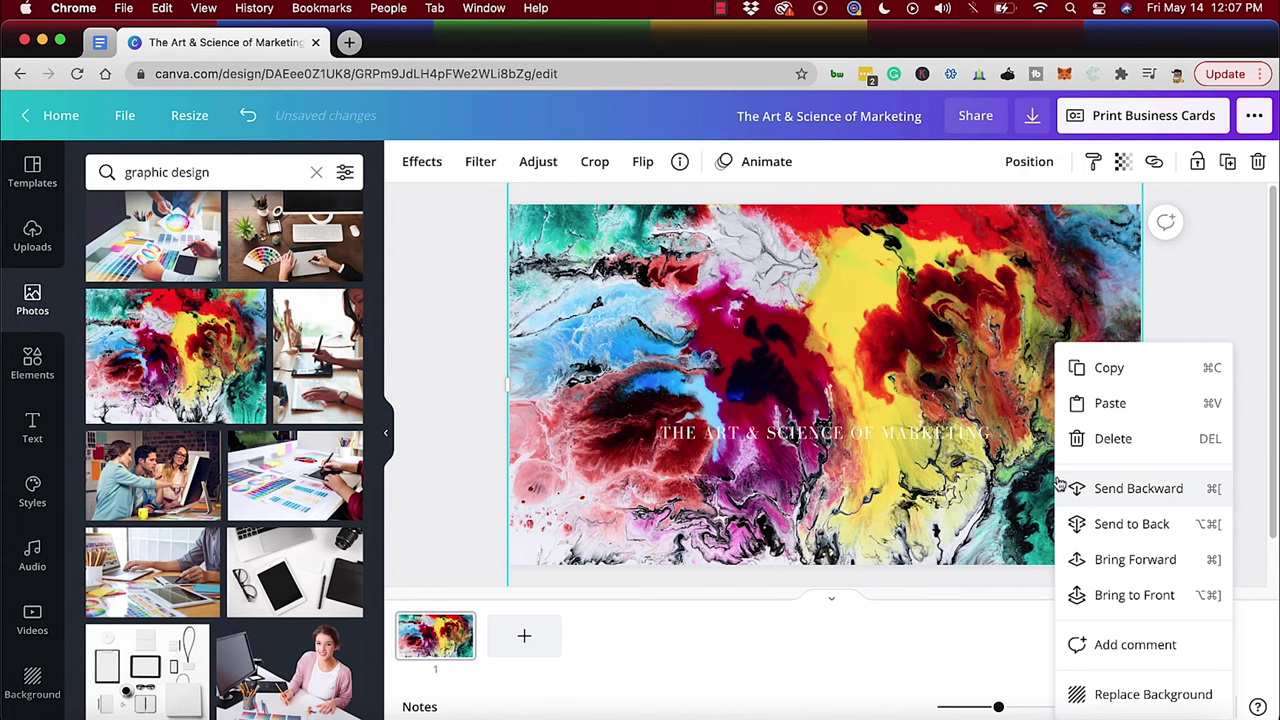
pyautogui.click(1094, 522)
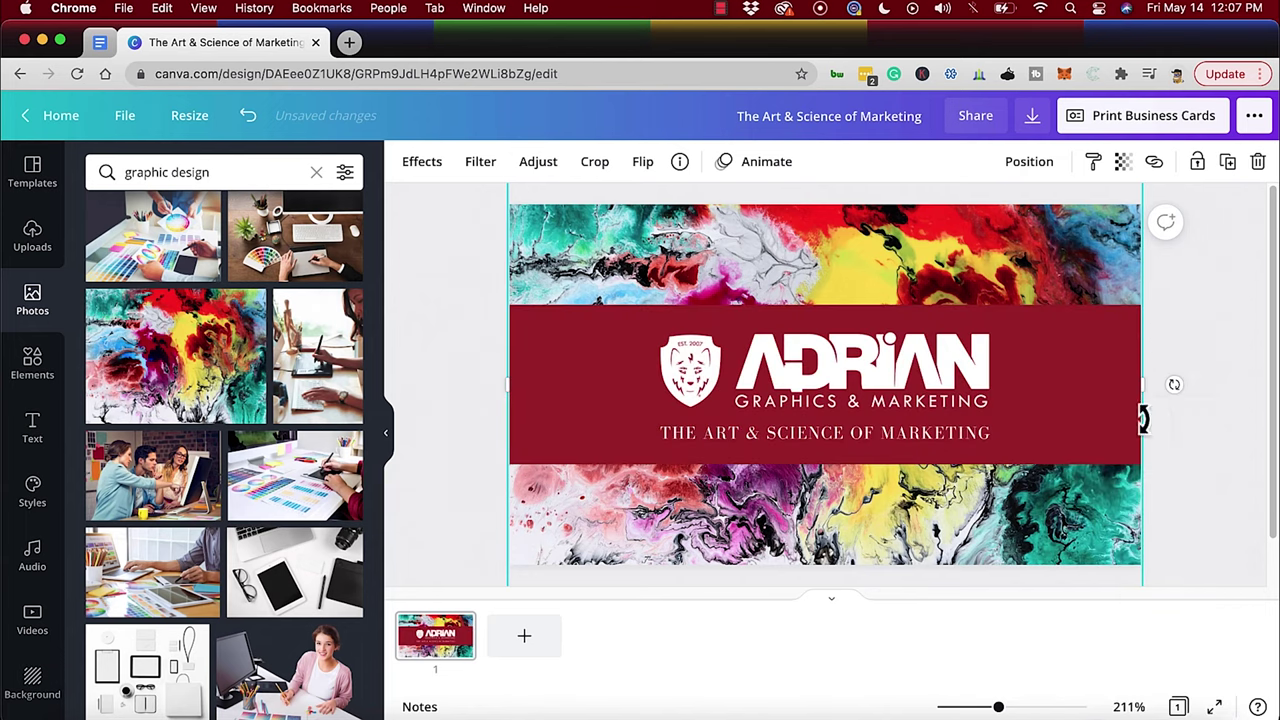
pyautogui.click(950, 257)
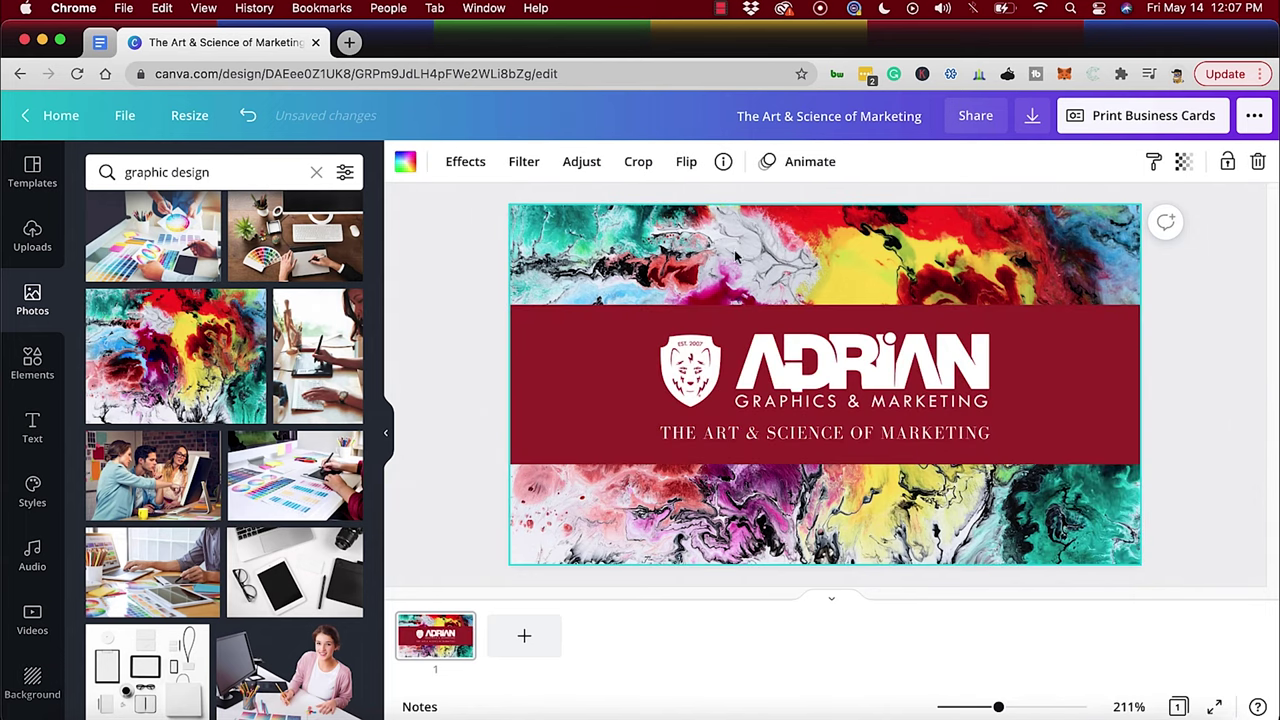
# Preview the Epic, Festive, Summer and Cali filters on the paint photo, then reset it to None
pyautogui.click(518, 162)
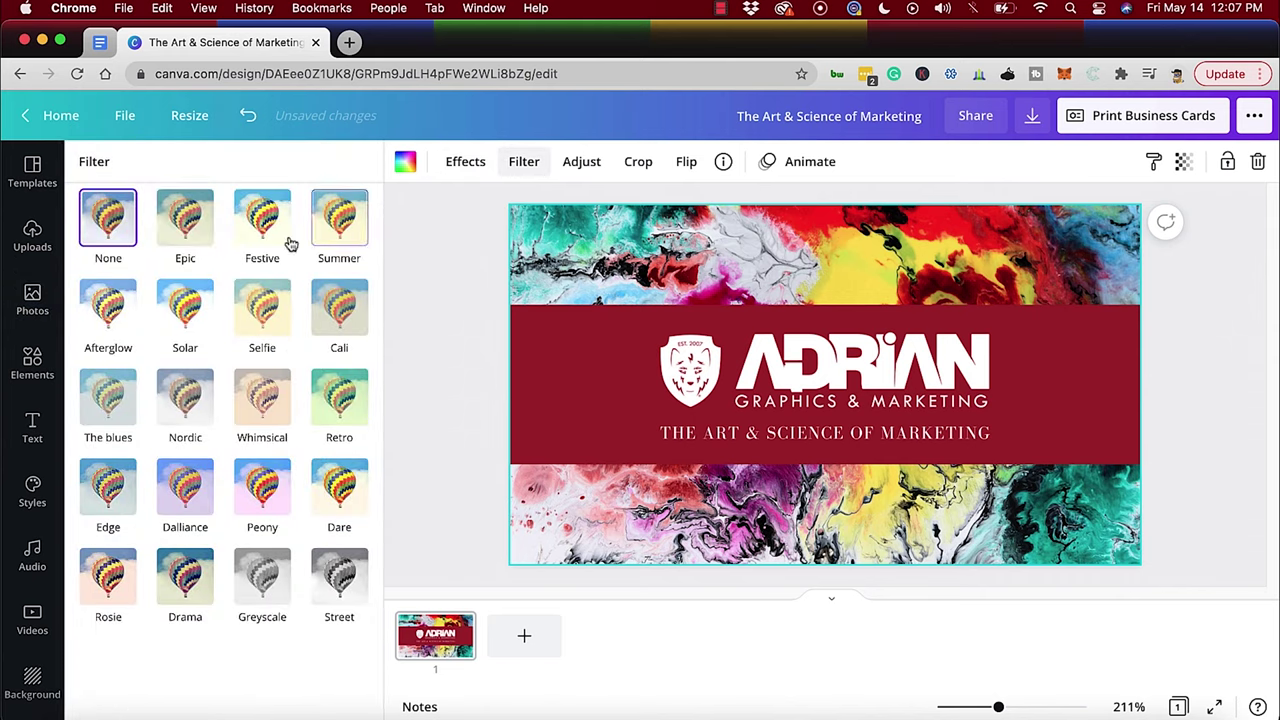
pyautogui.click(177, 214)
pyautogui.click(262, 218)
pyautogui.click(339, 218)
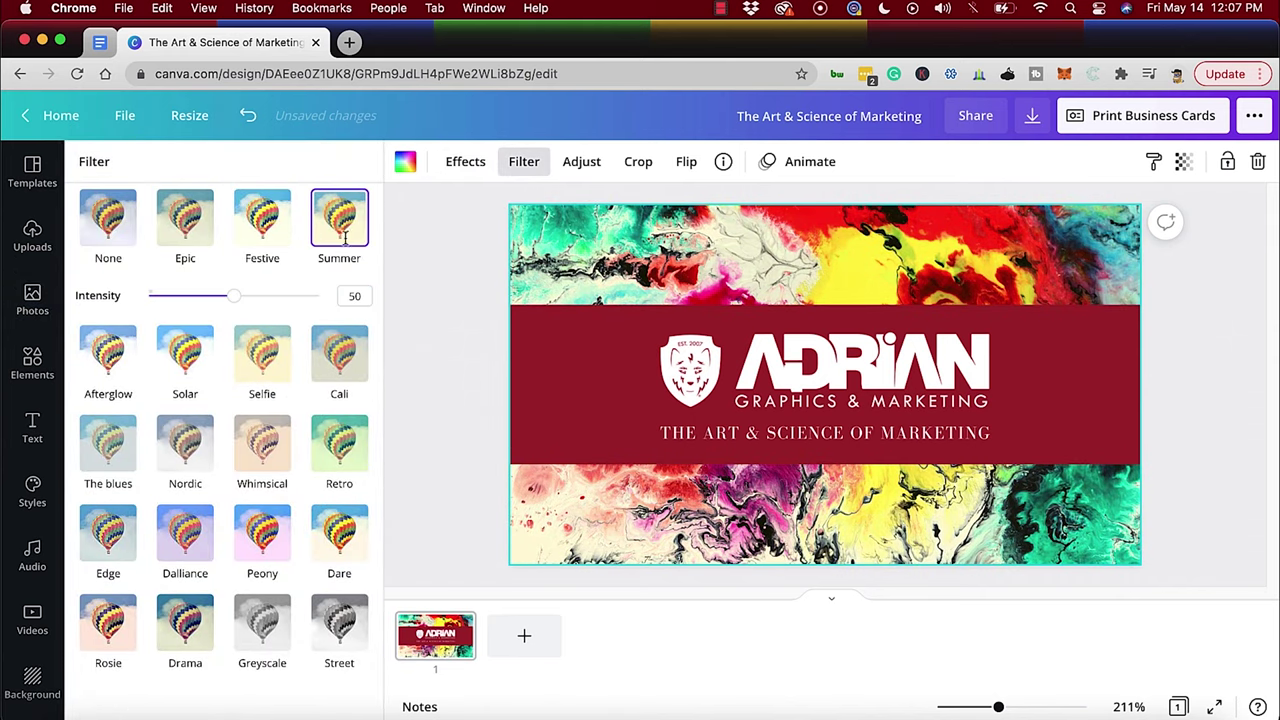
pyautogui.click(340, 355)
pyautogui.click(262, 218)
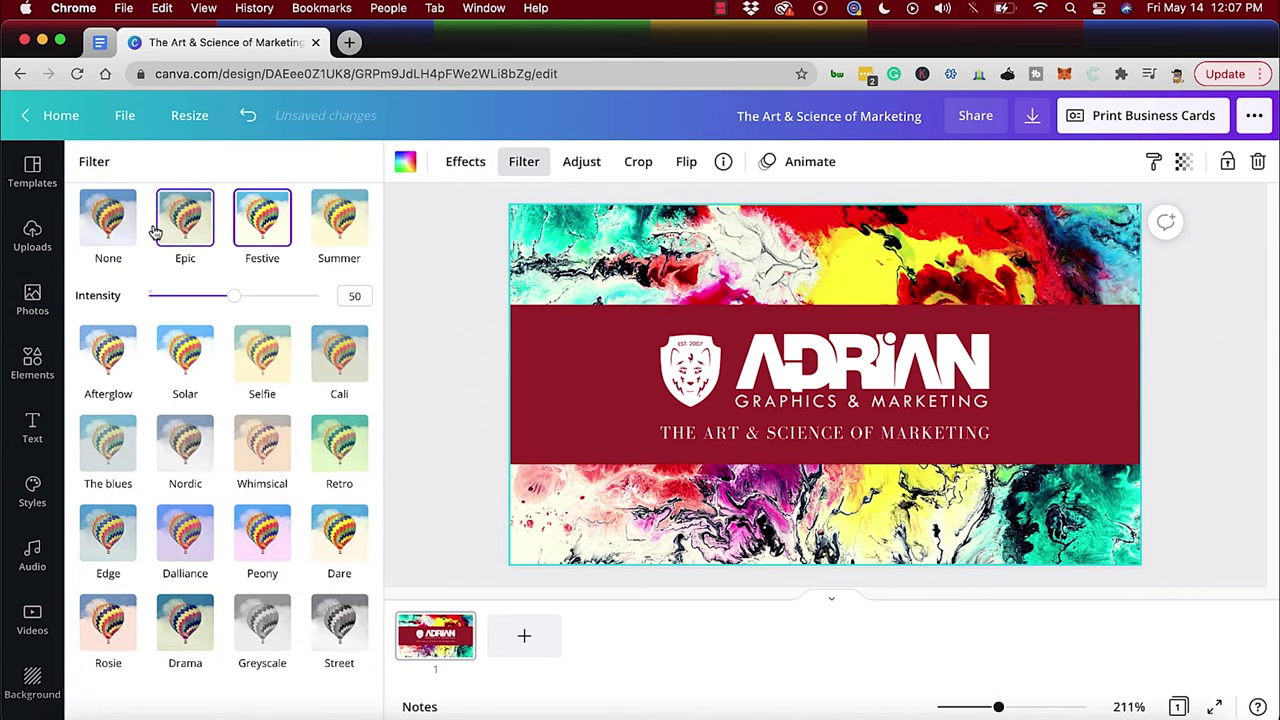
pyautogui.click(97, 226)
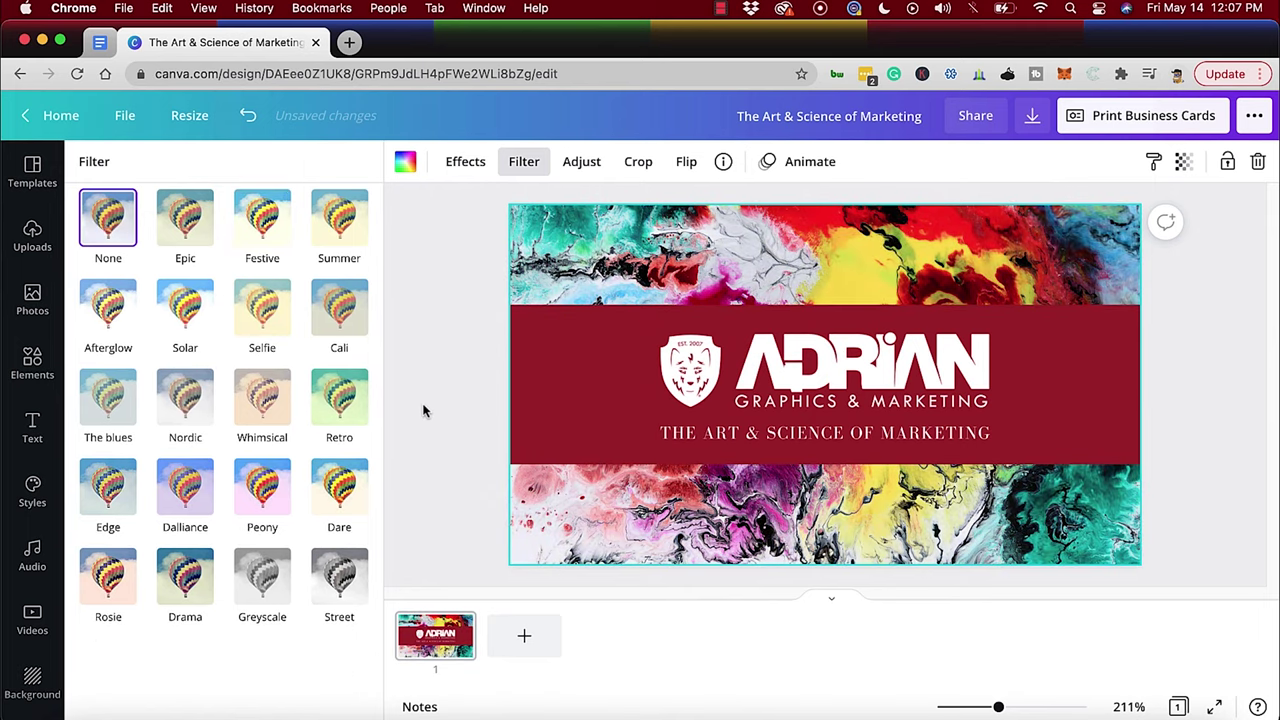
pyautogui.click(468, 163)
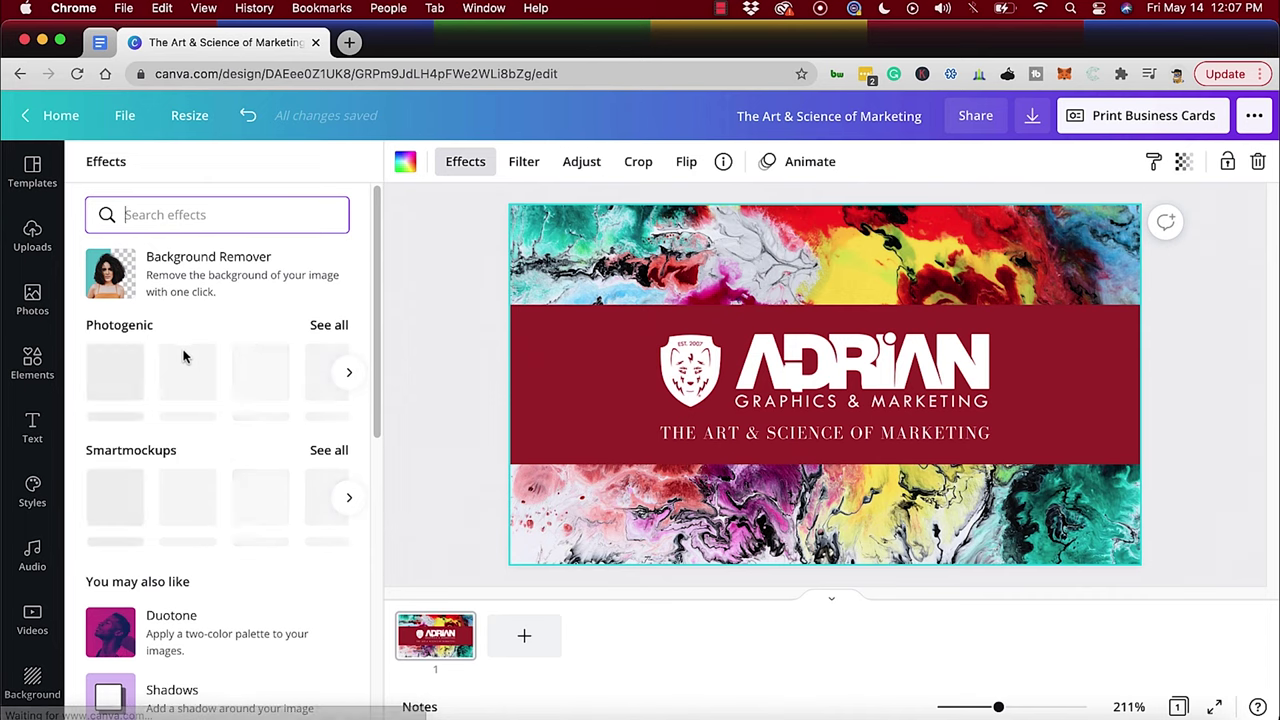
# Connect the Screen effect app and preview the Belvedere and Photogenic styles on the photo
pyautogui.scroll(-1, 185, 372)
pyautogui.scroll(-10, 185, 372)
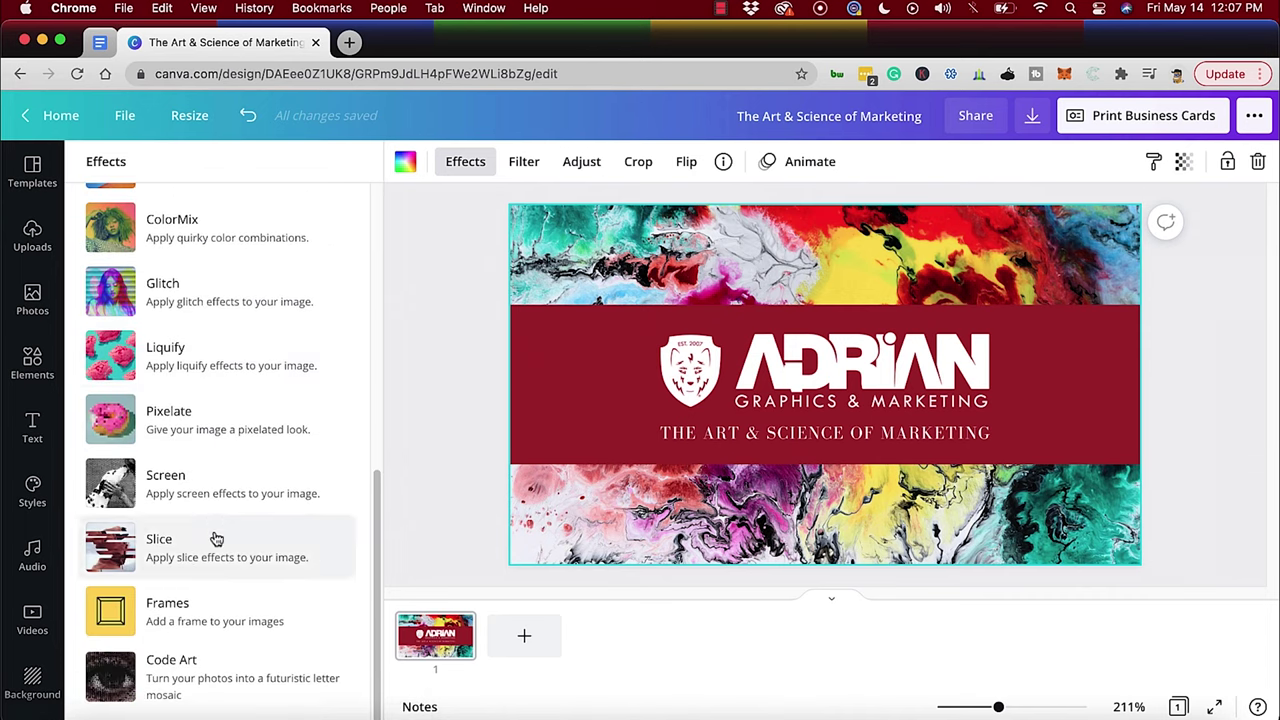
pyautogui.click(207, 494)
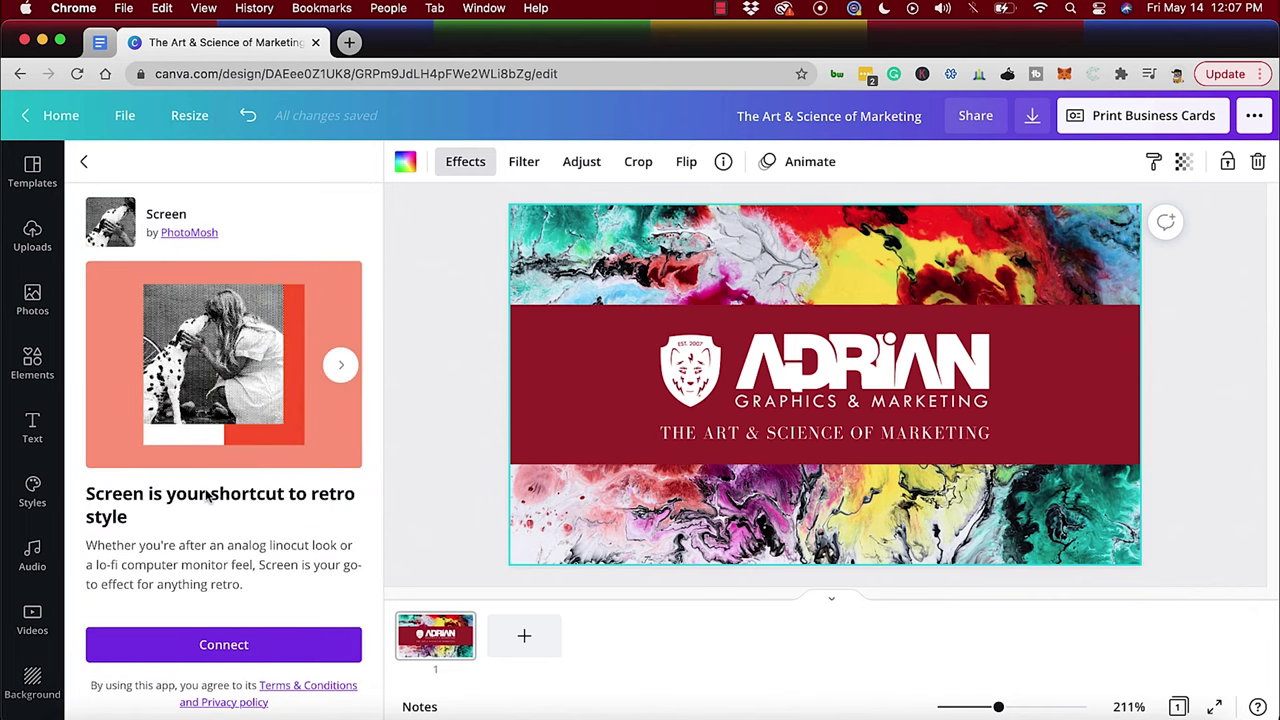
pyautogui.click(217, 642)
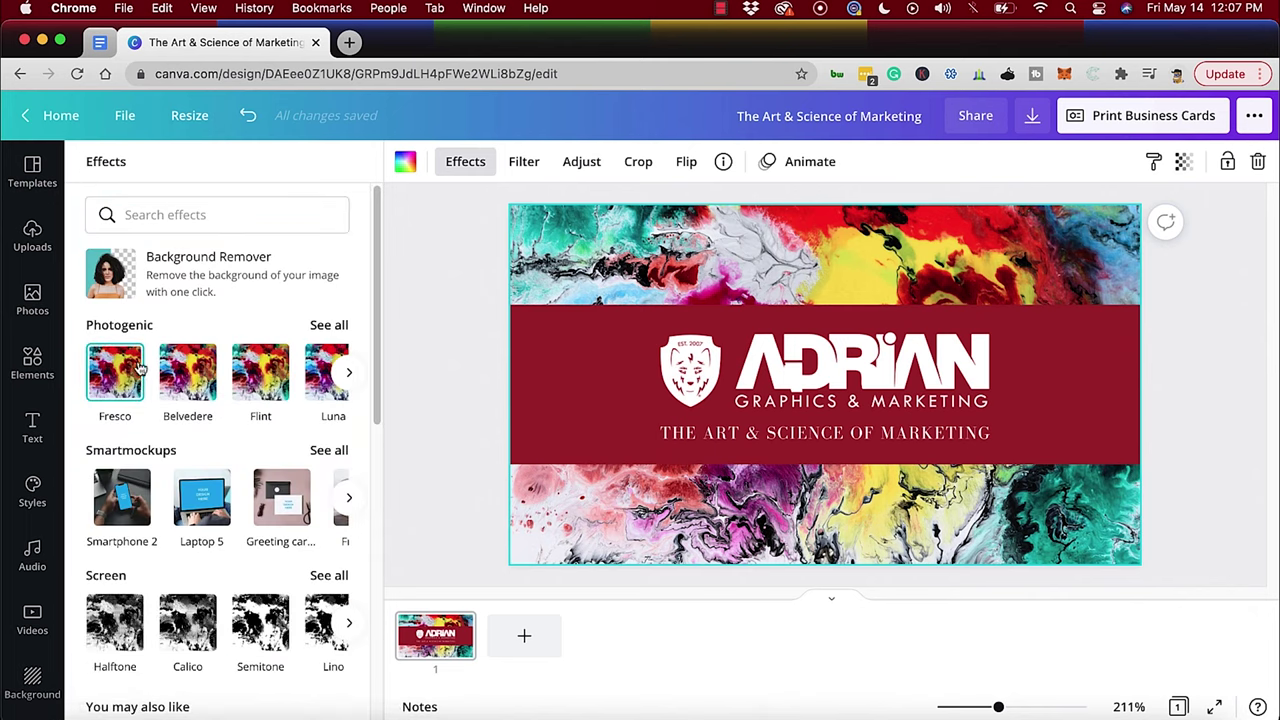
pyautogui.click(178, 371)
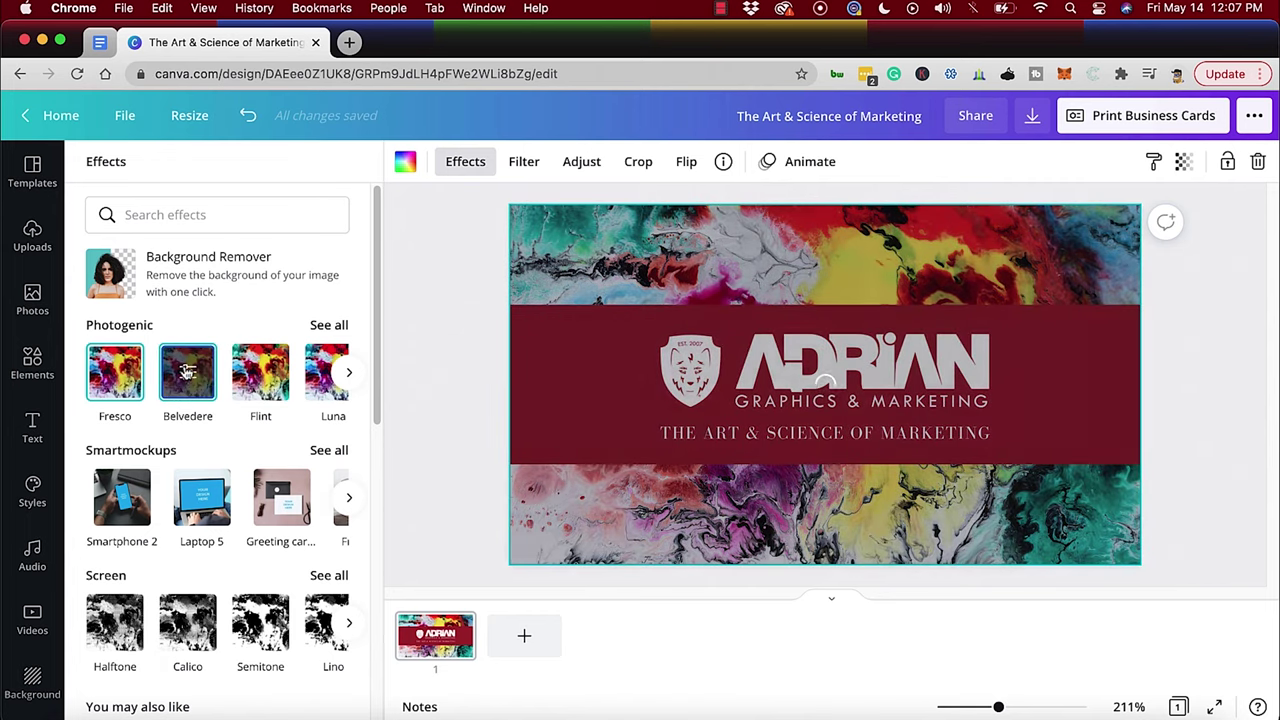
pyautogui.click(348, 373)
pyautogui.click(348, 373)
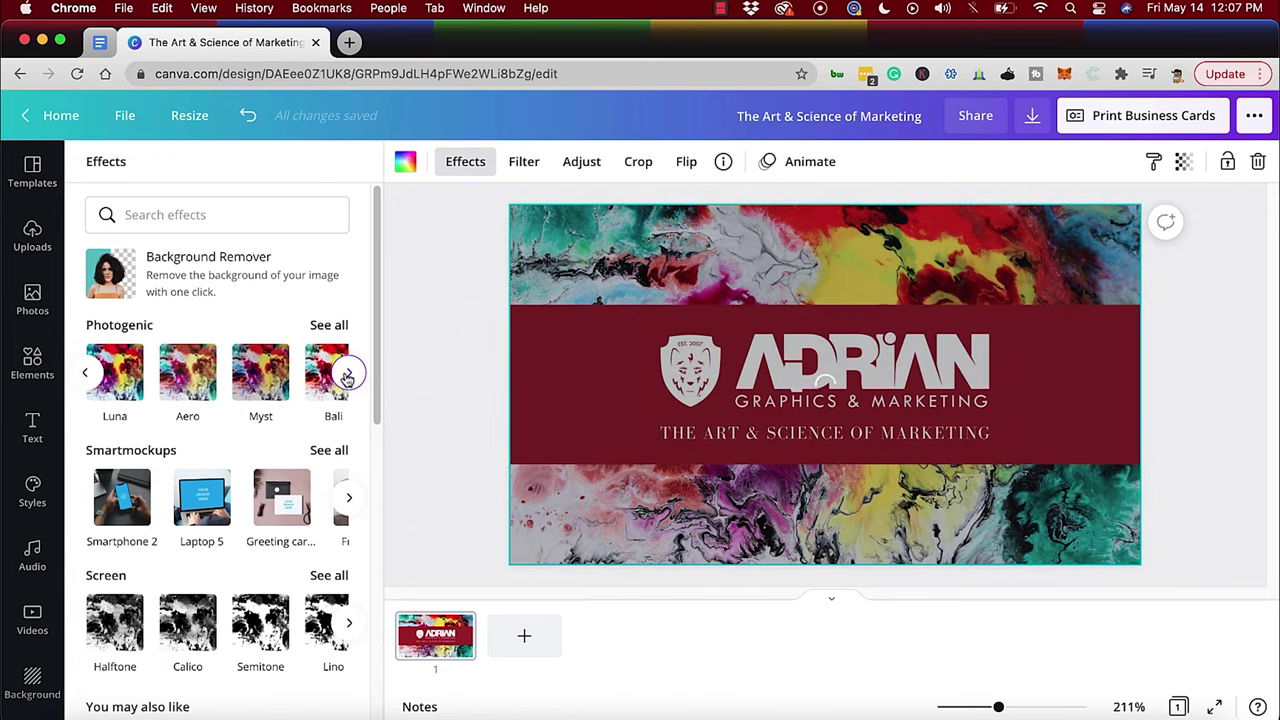
pyautogui.click(348, 373)
pyautogui.click(348, 373)
pyautogui.click(348, 373)
pyautogui.click(348, 373)
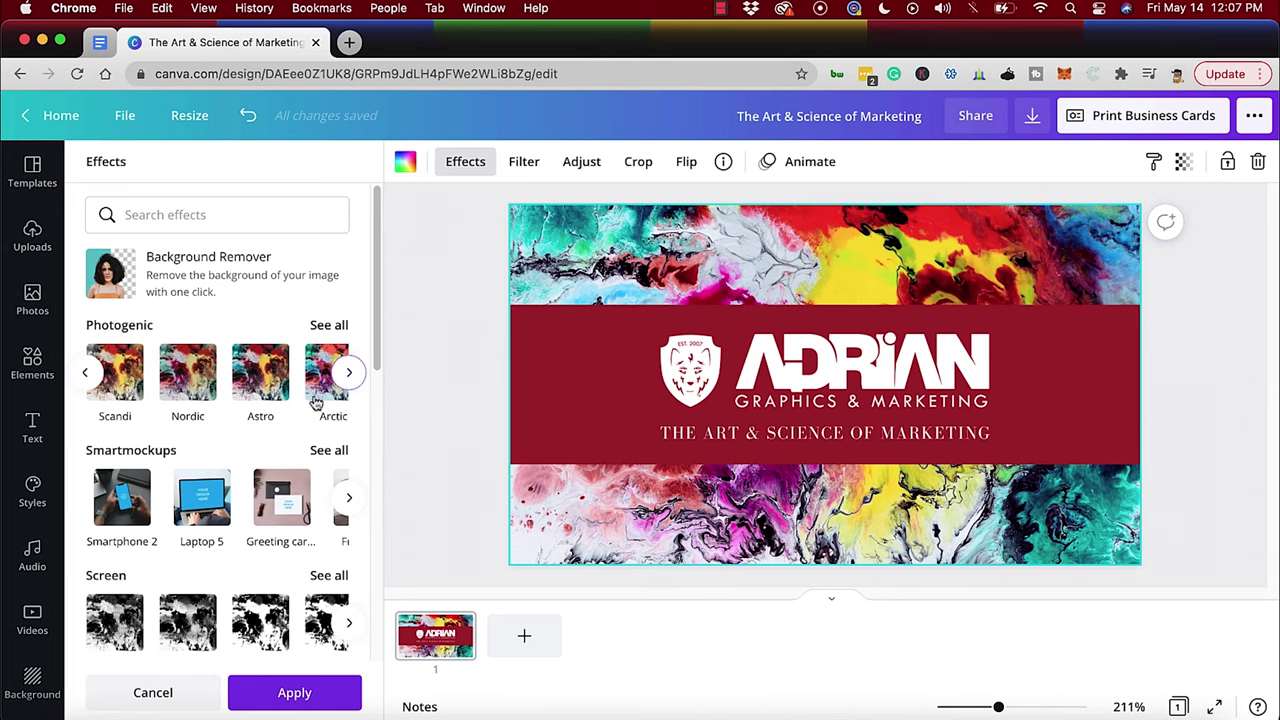
pyautogui.scroll(-3, 300, 400)
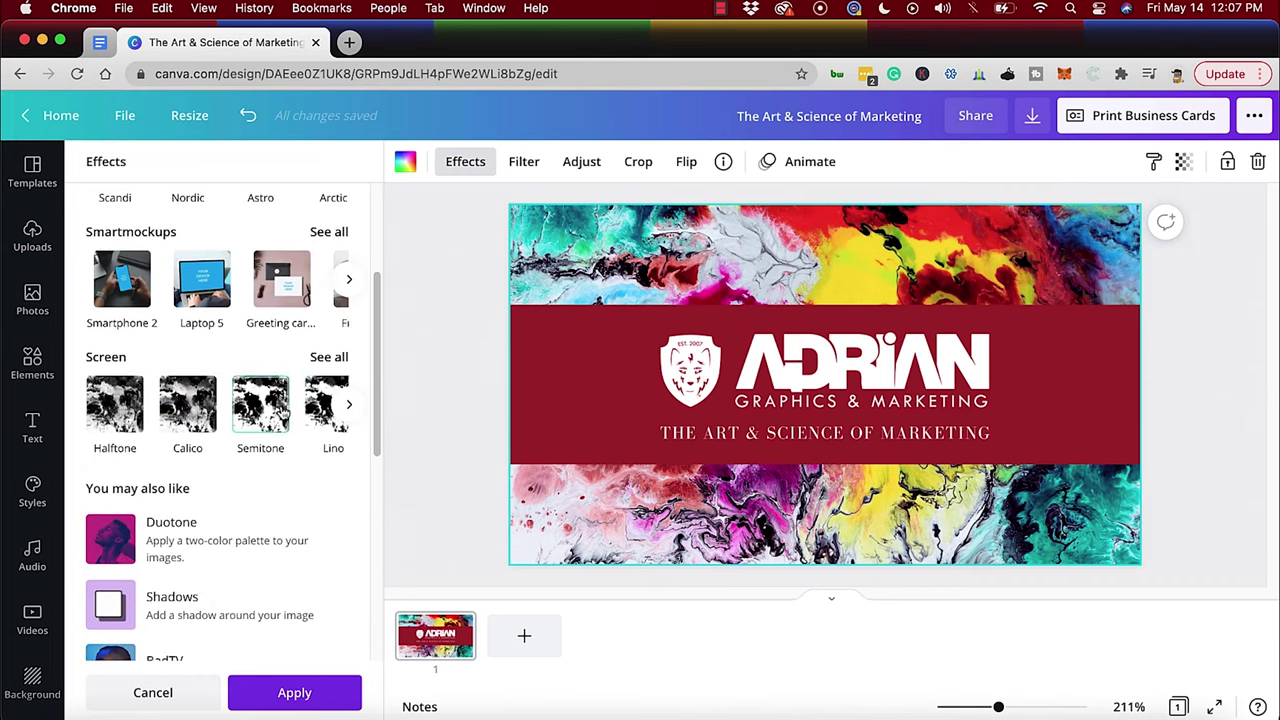
# Try the Corduroy, Drill and Crosshatch screen effects, then apply Canvas
pyautogui.click(347, 405)
pyautogui.click(258, 405)
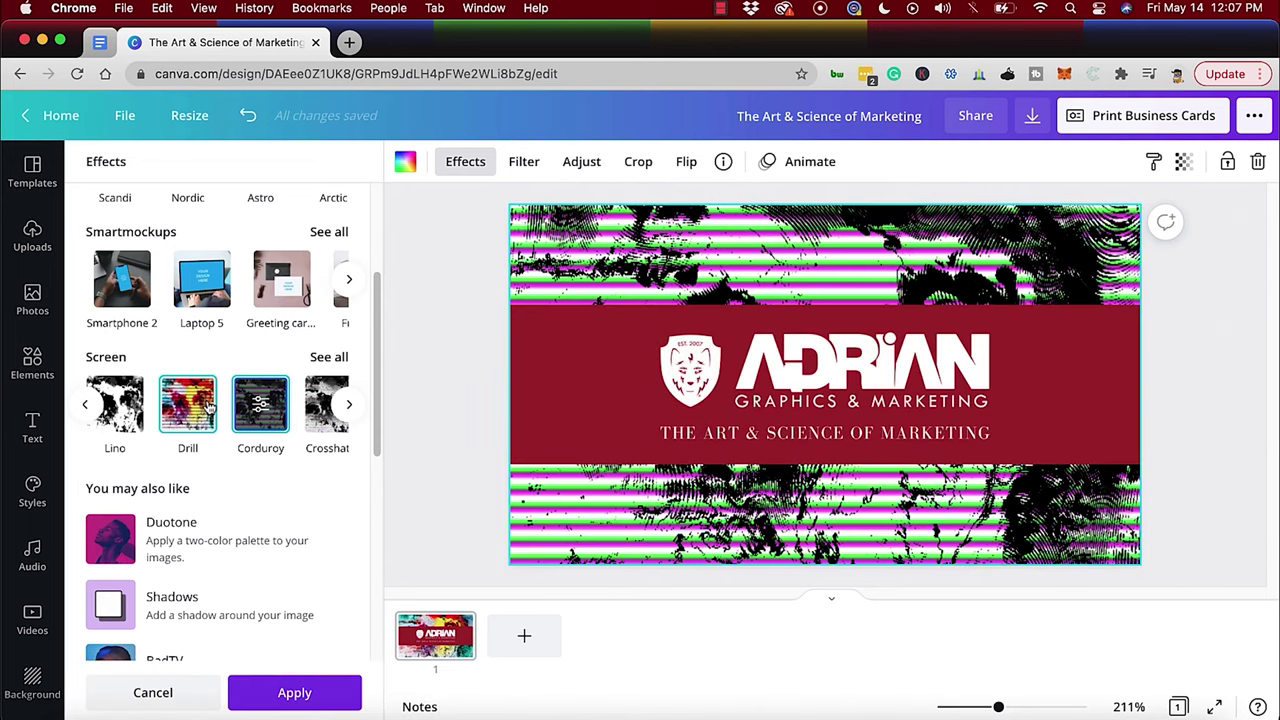
pyautogui.click(208, 405)
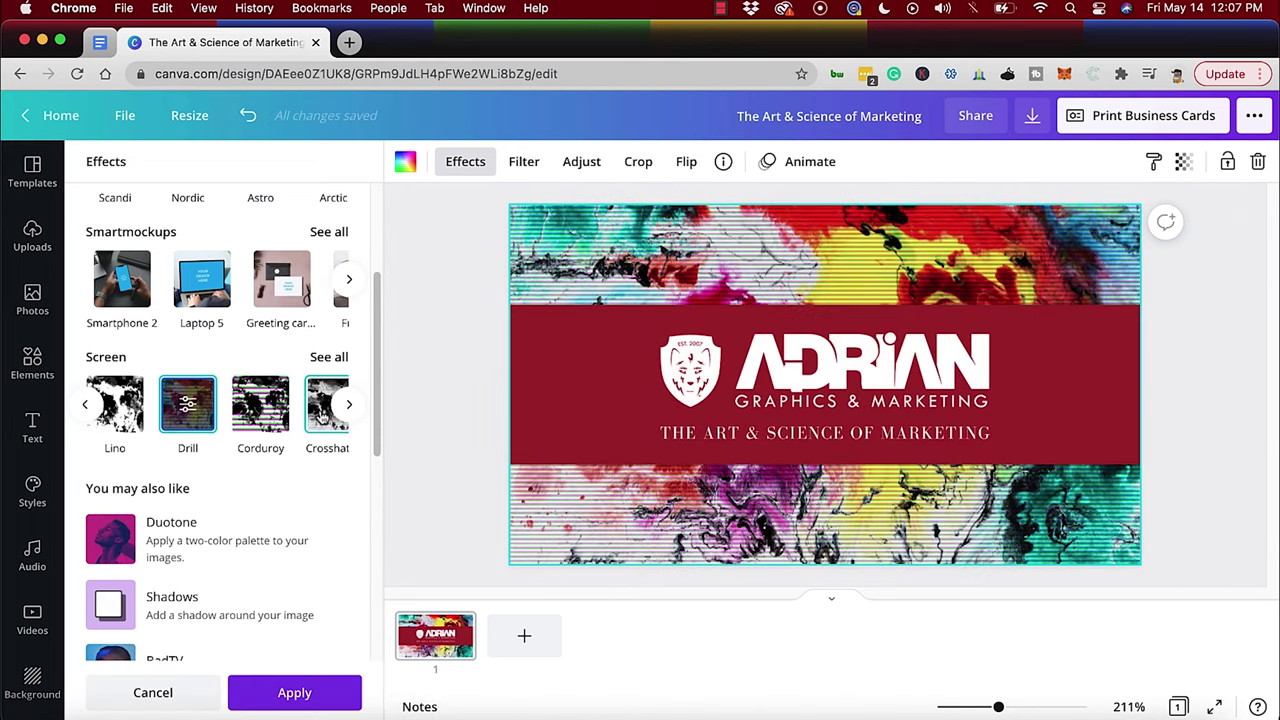
pyautogui.click(322, 410)
pyautogui.click(349, 404)
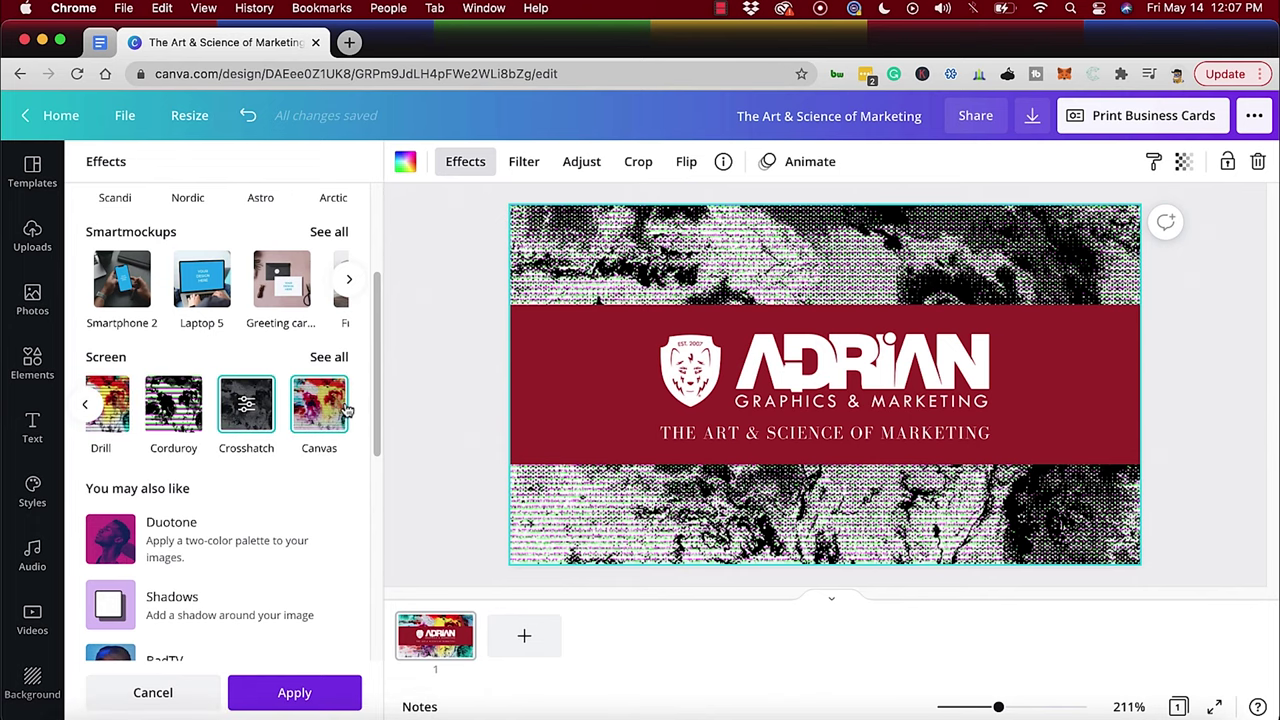
pyautogui.click(347, 410)
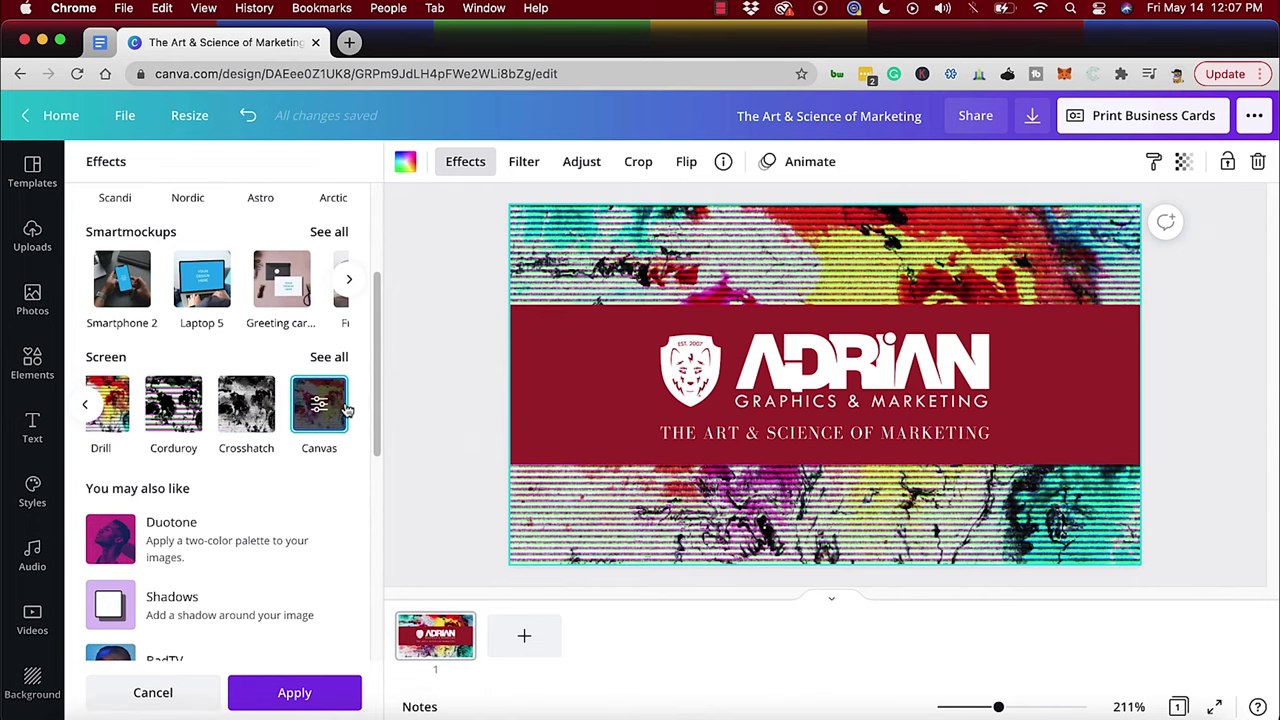
# Tune the Canvas scanlines to count 0.63, 0.47 lines and noisiness 0.72, and apply
pyautogui.click(335, 406)
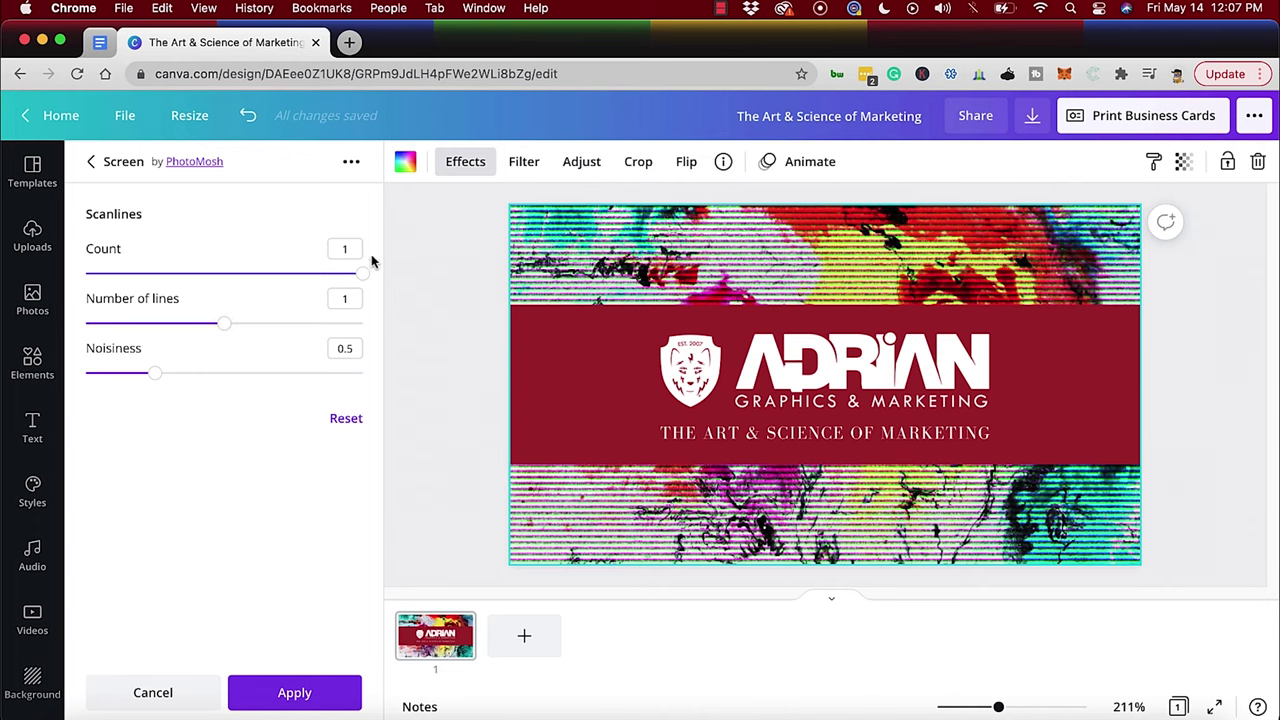
pyautogui.moveTo(363, 276); pyautogui.dragTo(151, 322)
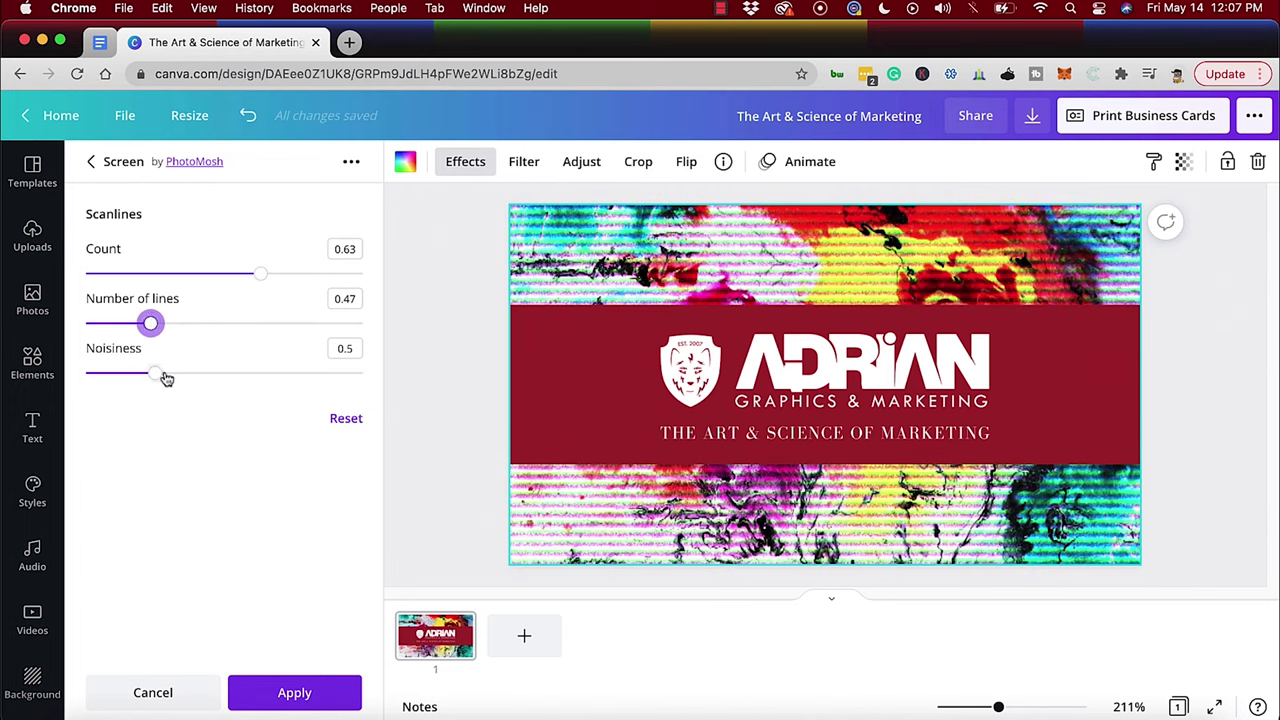
pyautogui.moveTo(144, 375); pyautogui.dragTo(195, 364)
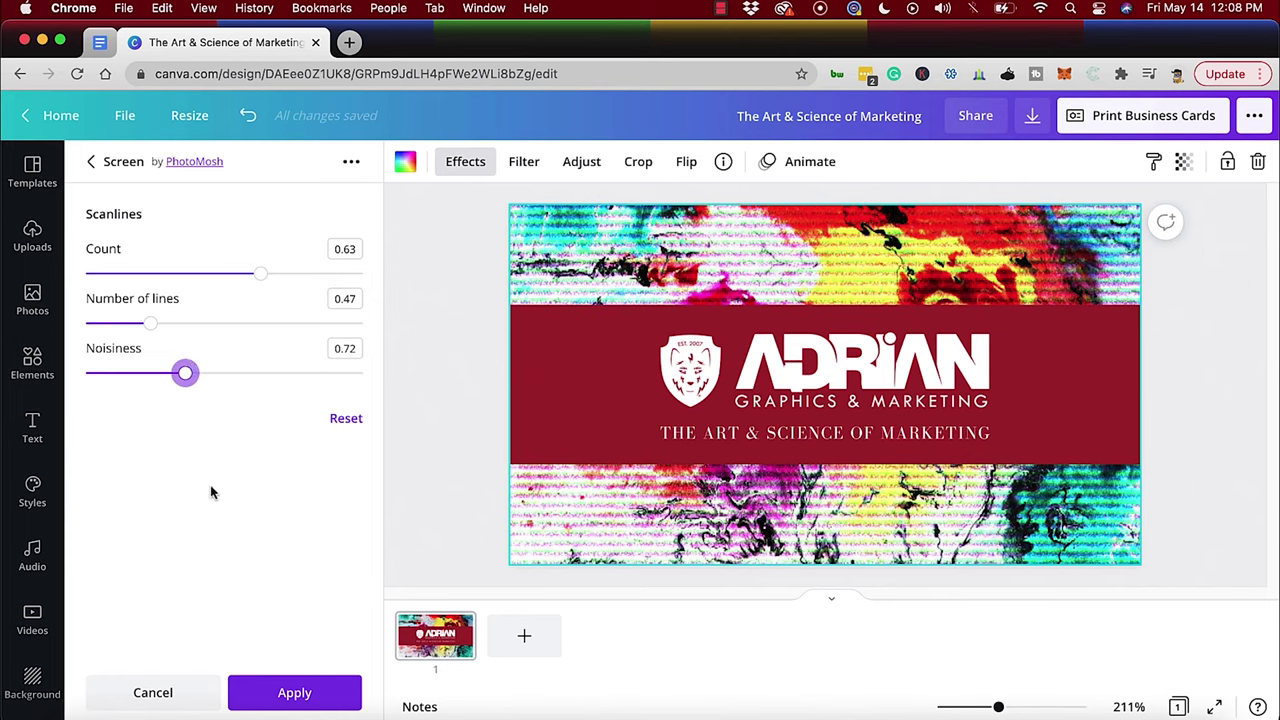
pyautogui.click(260, 695)
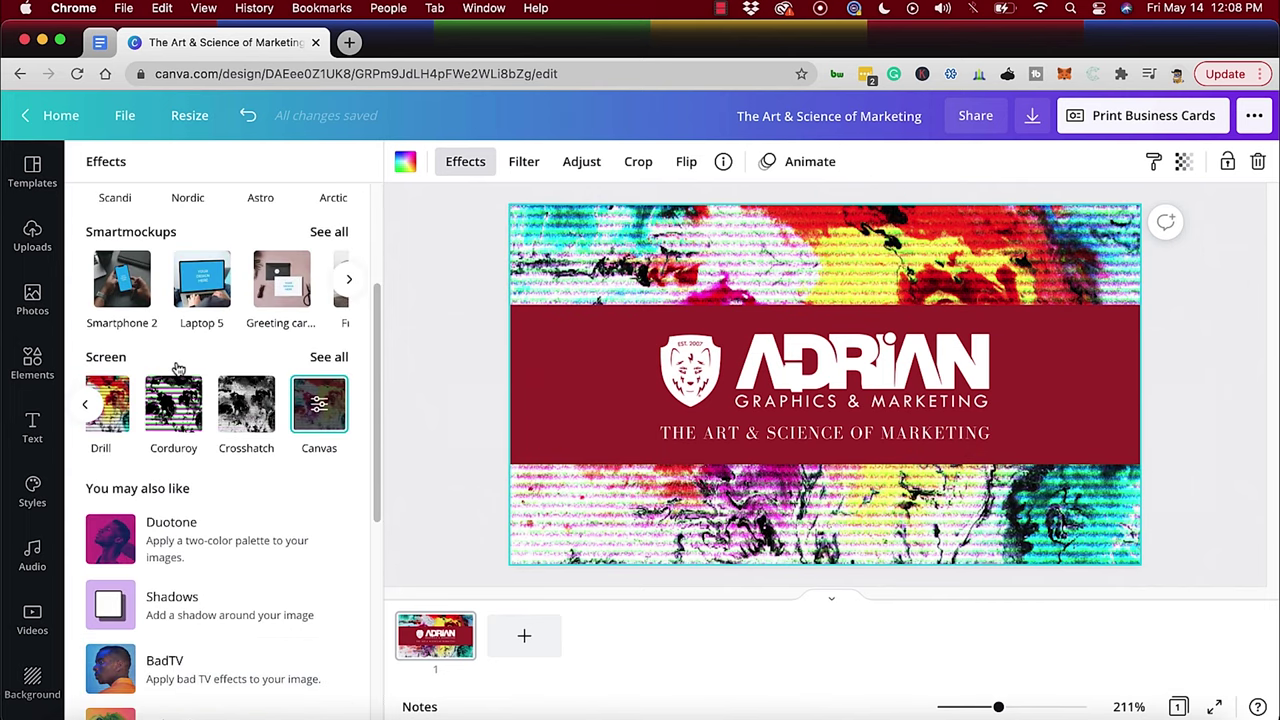
pyautogui.scroll(-5, 150, 350)
pyautogui.scroll(8, 190, 330)
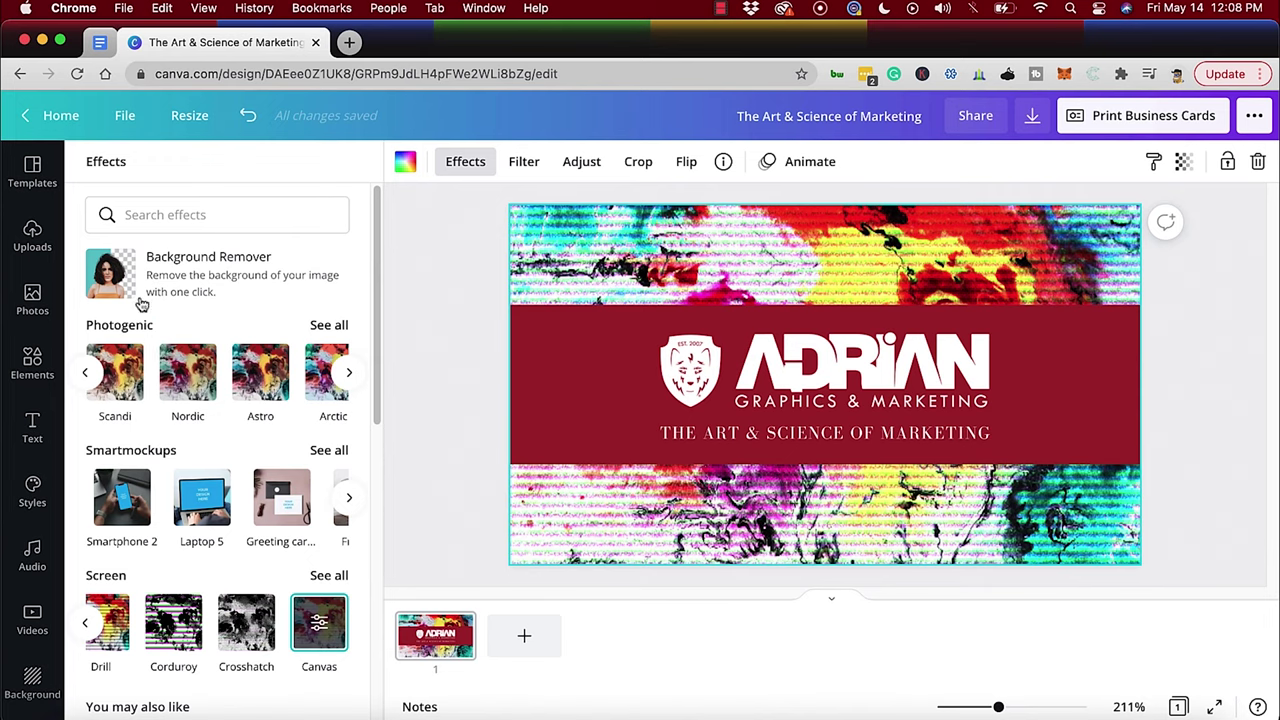
# Try the Greyscale and Drama filters on the background, lowering the intensity to 3
pyautogui.click(521, 162)
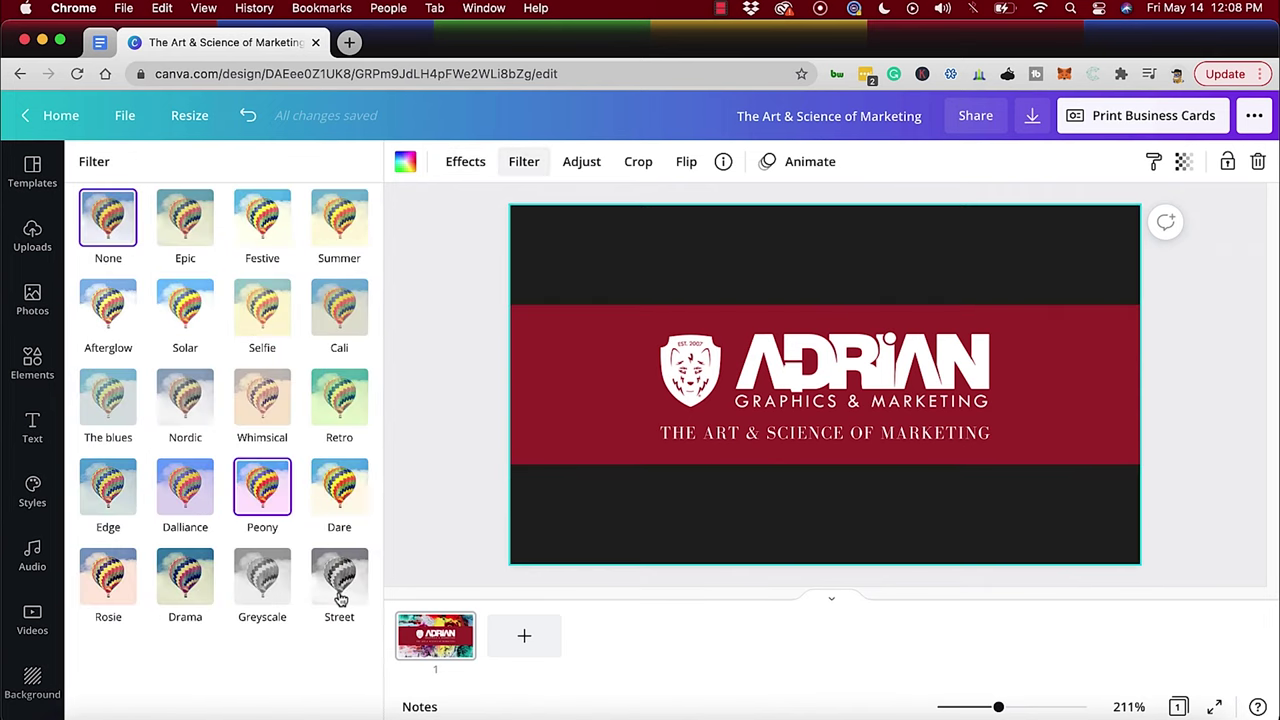
pyautogui.click(262, 578)
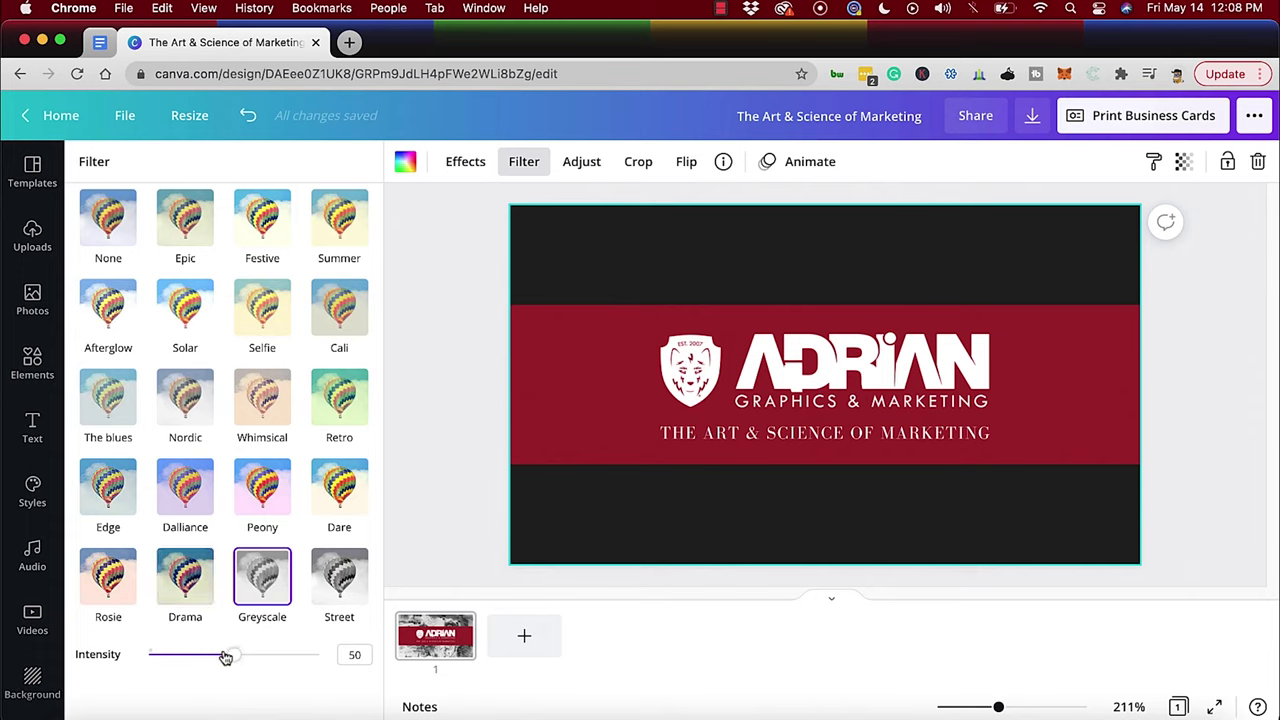
pyautogui.click(196, 598)
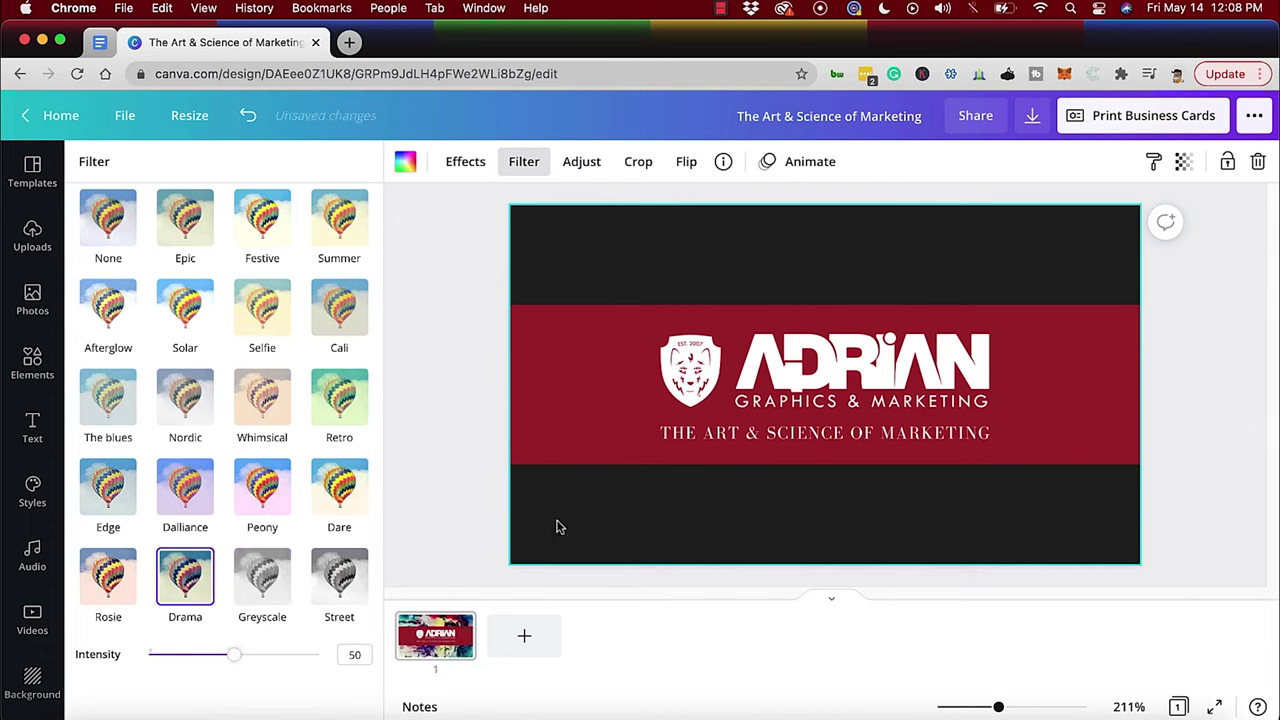
pyautogui.moveTo(190, 660); pyautogui.dragTo(397, 671)
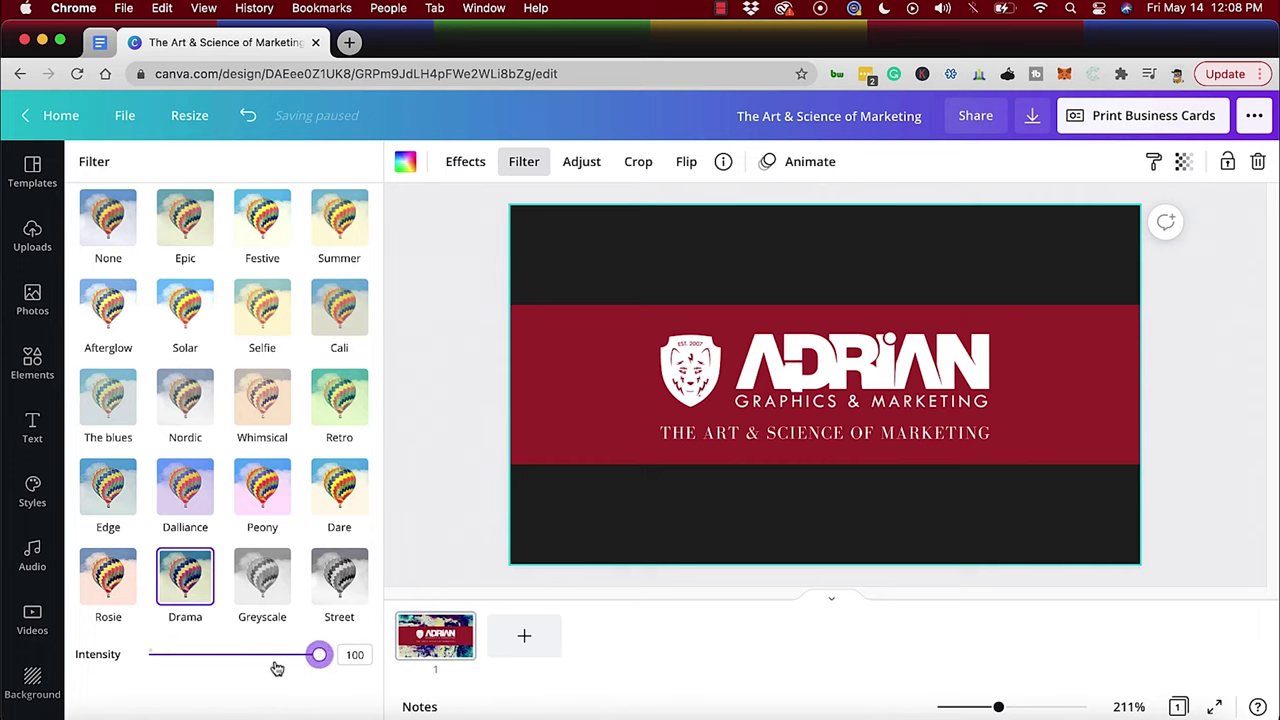
pyautogui.moveTo(277, 668); pyautogui.dragTo(170, 656)
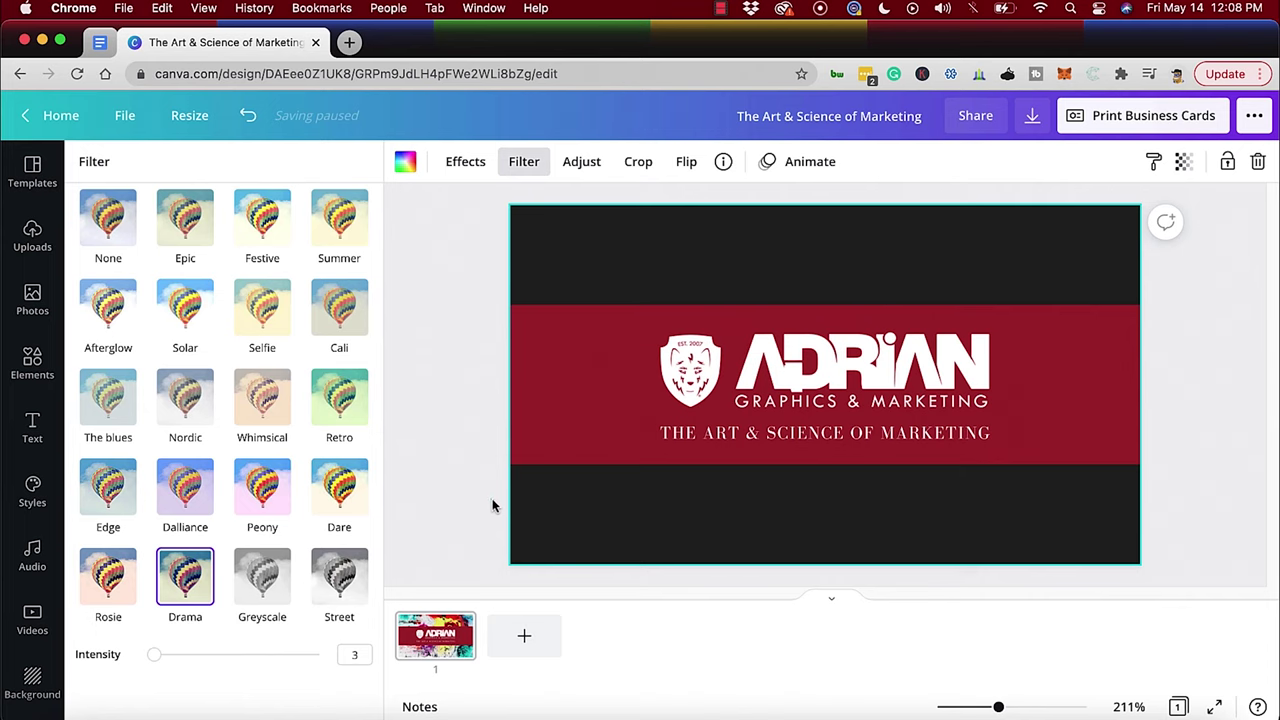
# Undo the photo changes to restore the original colourful paint background
pyautogui.click(491, 497)
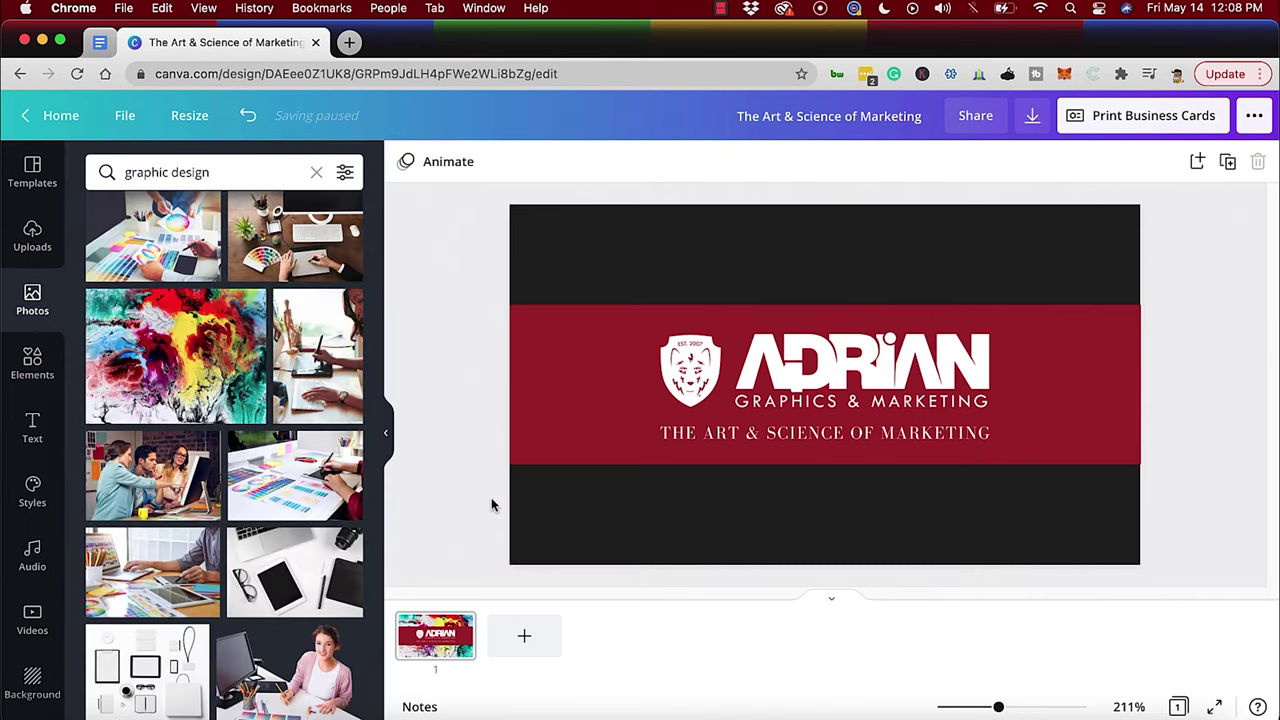
pyautogui.click(629, 220)
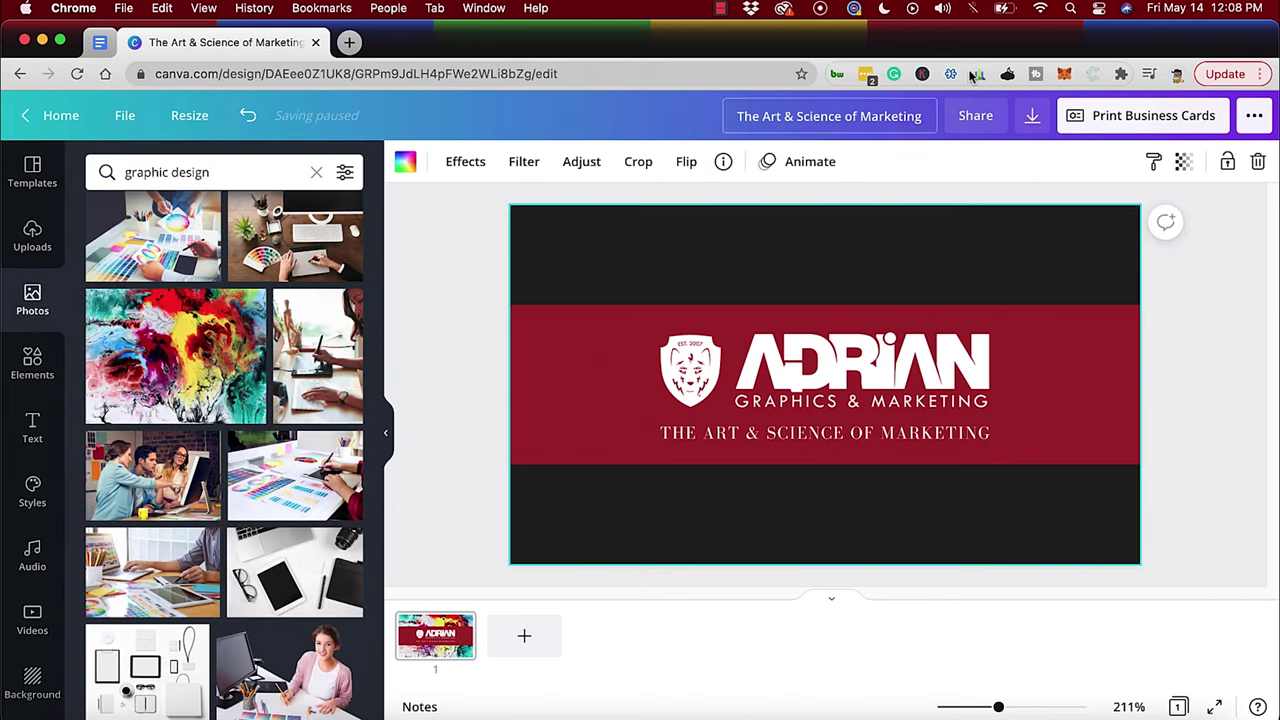
pyautogui.click(247, 117)
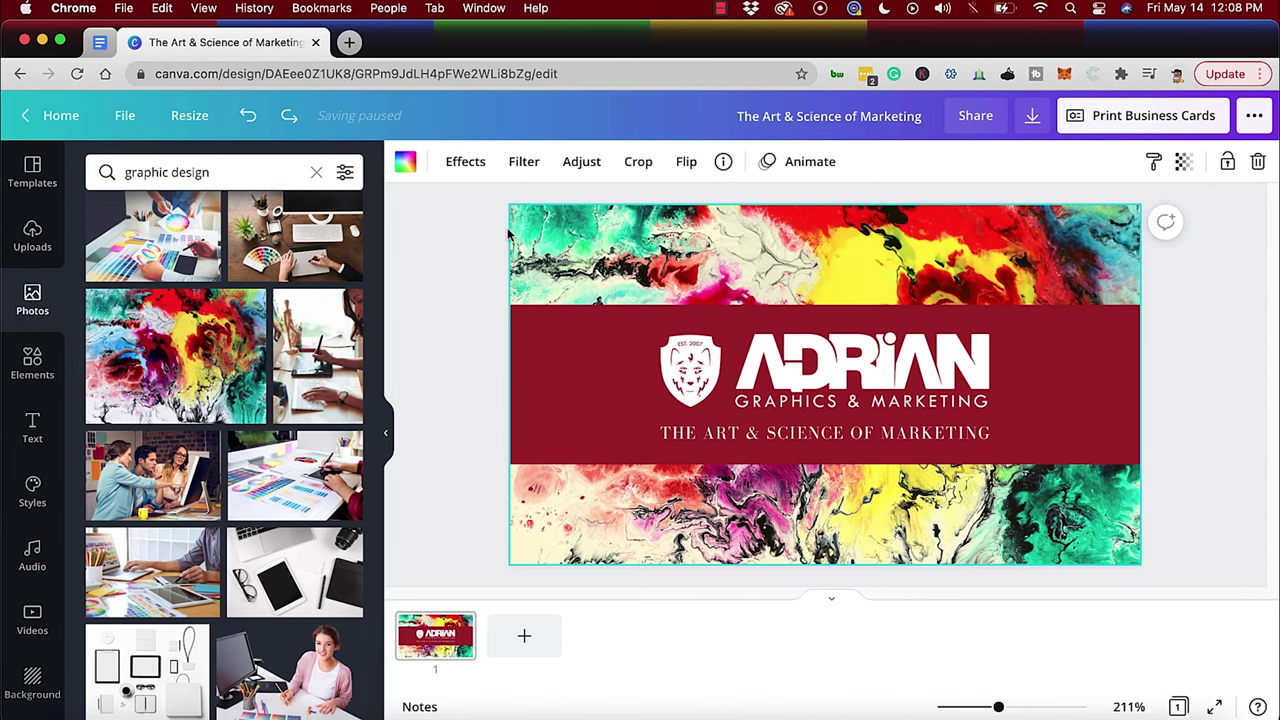
pyautogui.click(413, 237)
# Replace the paint photo with the pale landscape background image
pyautogui.click(33, 684)
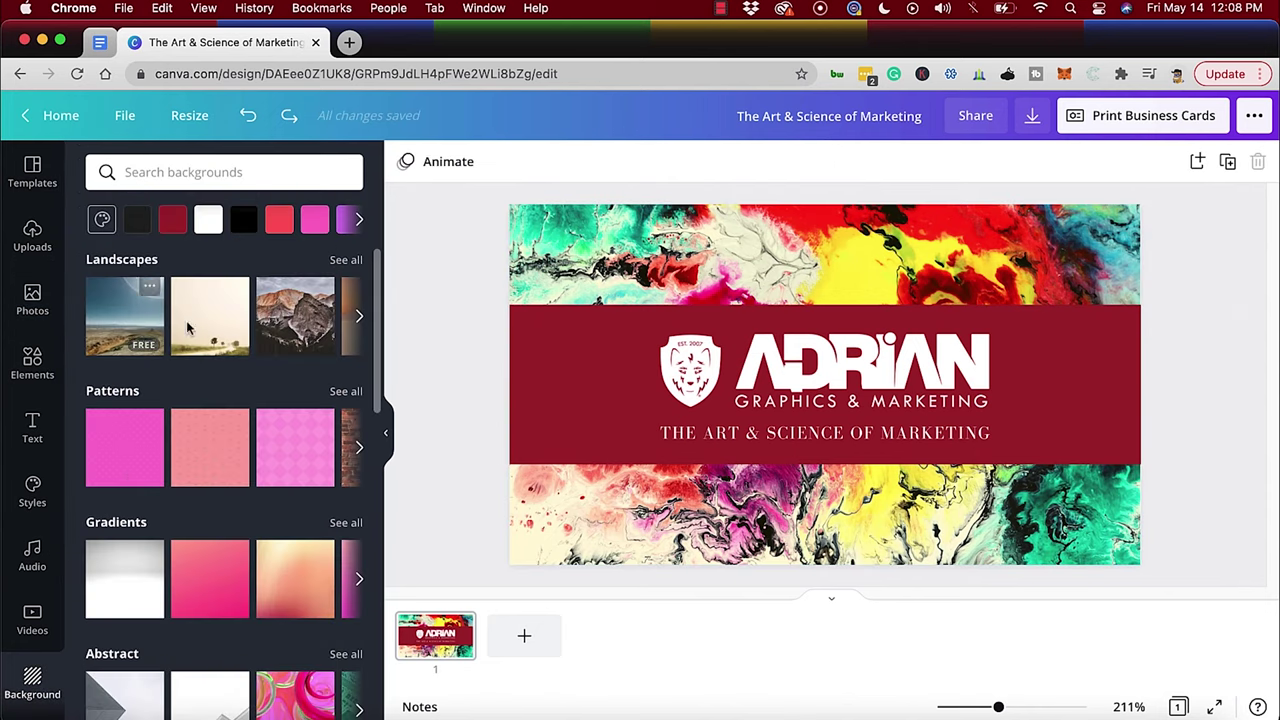
pyautogui.click(210, 327)
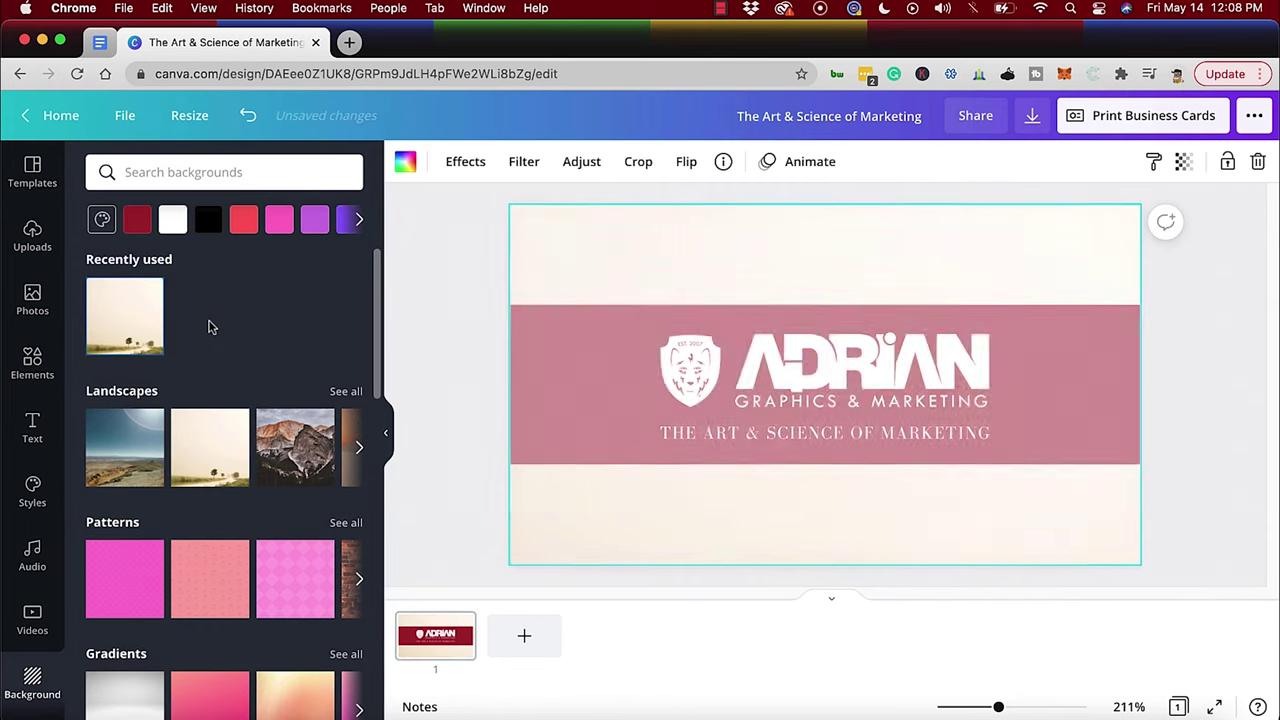
pyautogui.scroll(-10, 150, 600)
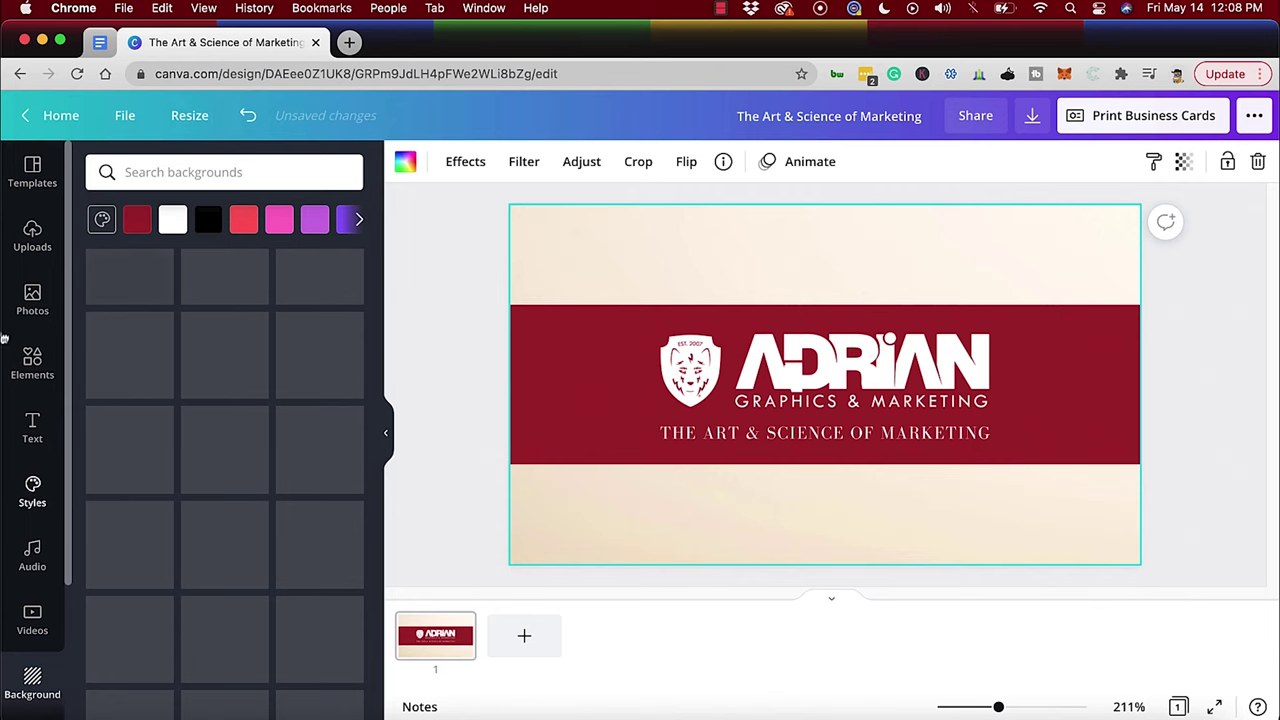
pyautogui.click(32, 362)
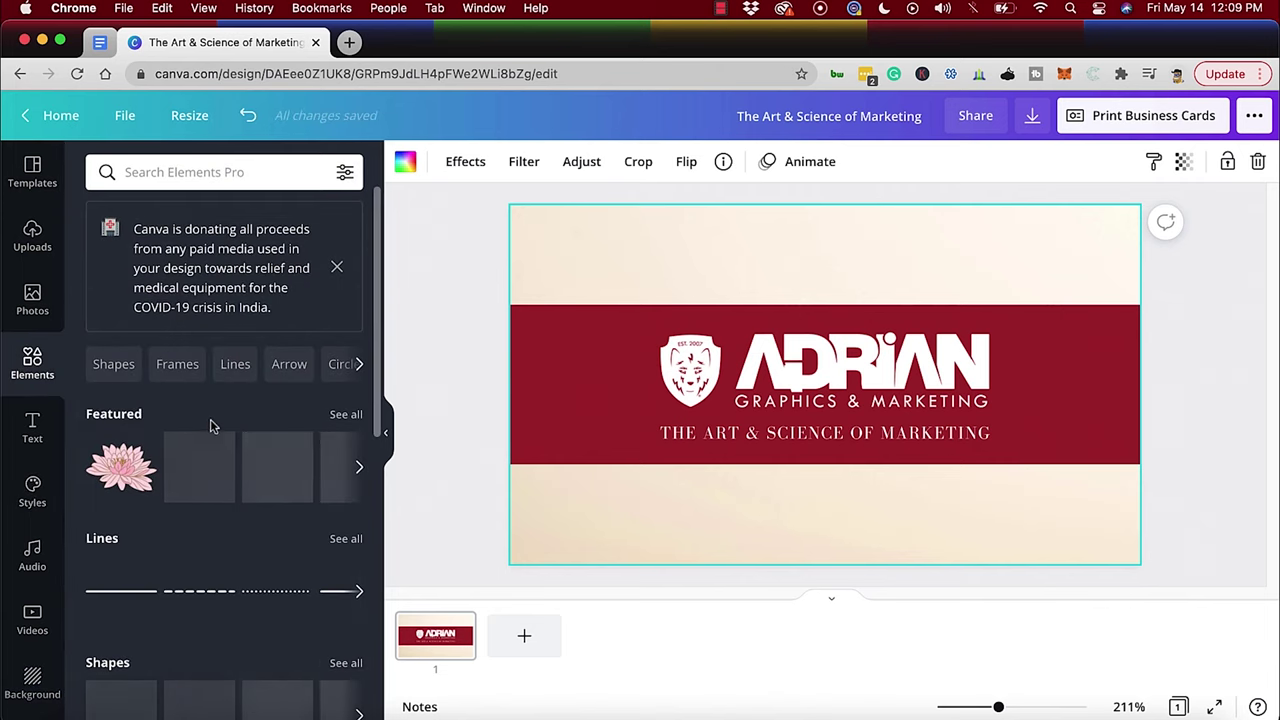
# Search Elements for 'logo design' and place the pencil-and-monitor line-art graphic bottom-left
pyautogui.scroll(-1, 285, 465)
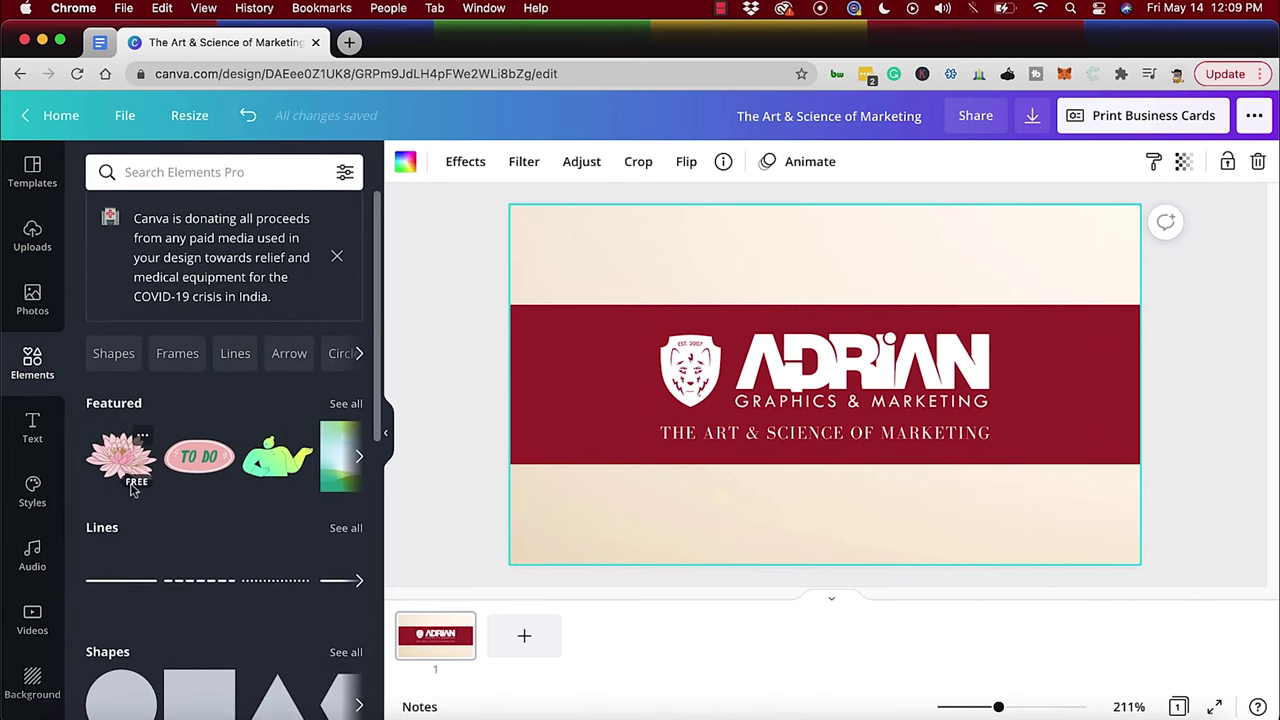
pyautogui.scroll(-6, 135, 488)
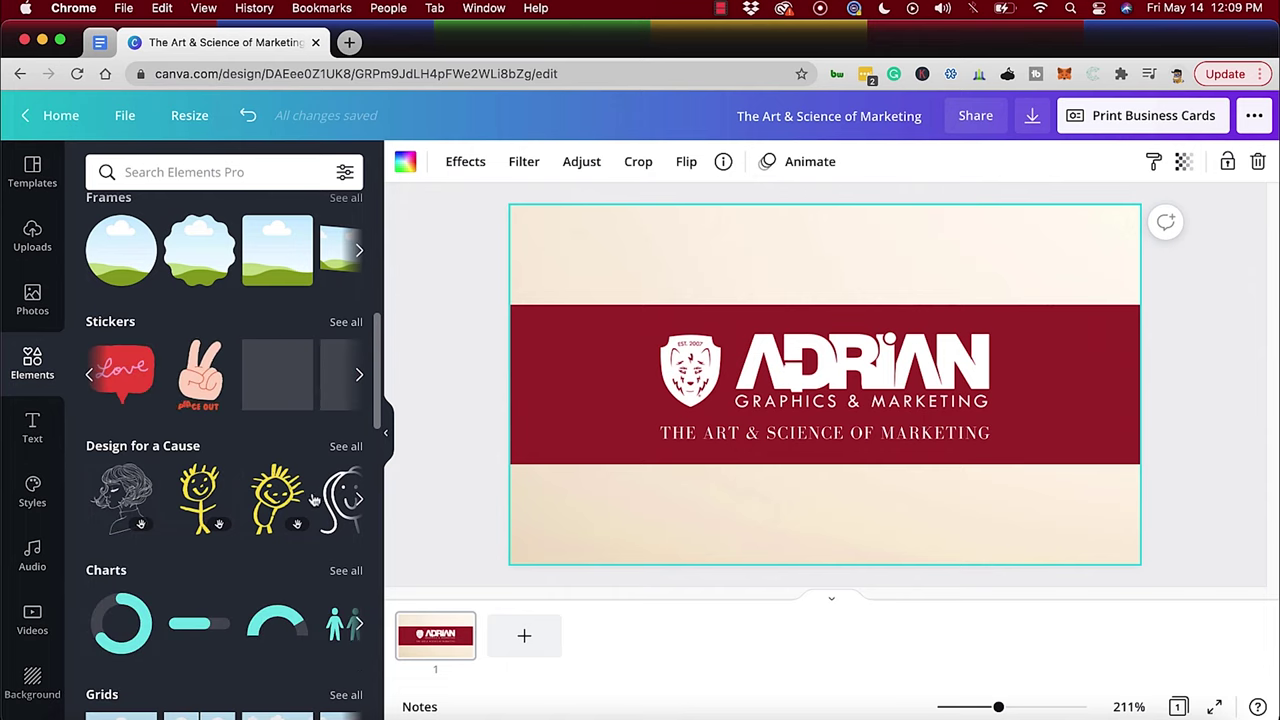
pyautogui.scroll(-10, 238, 625)
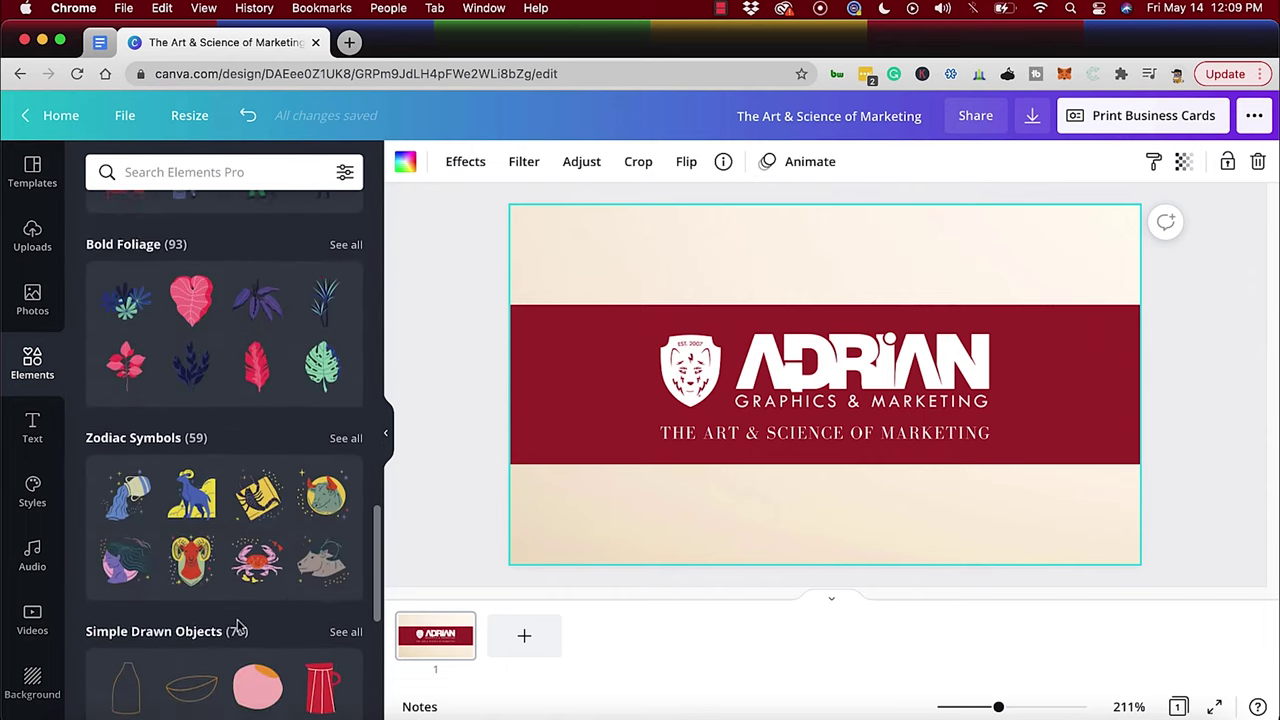
pyautogui.scroll(-10, 238, 625)
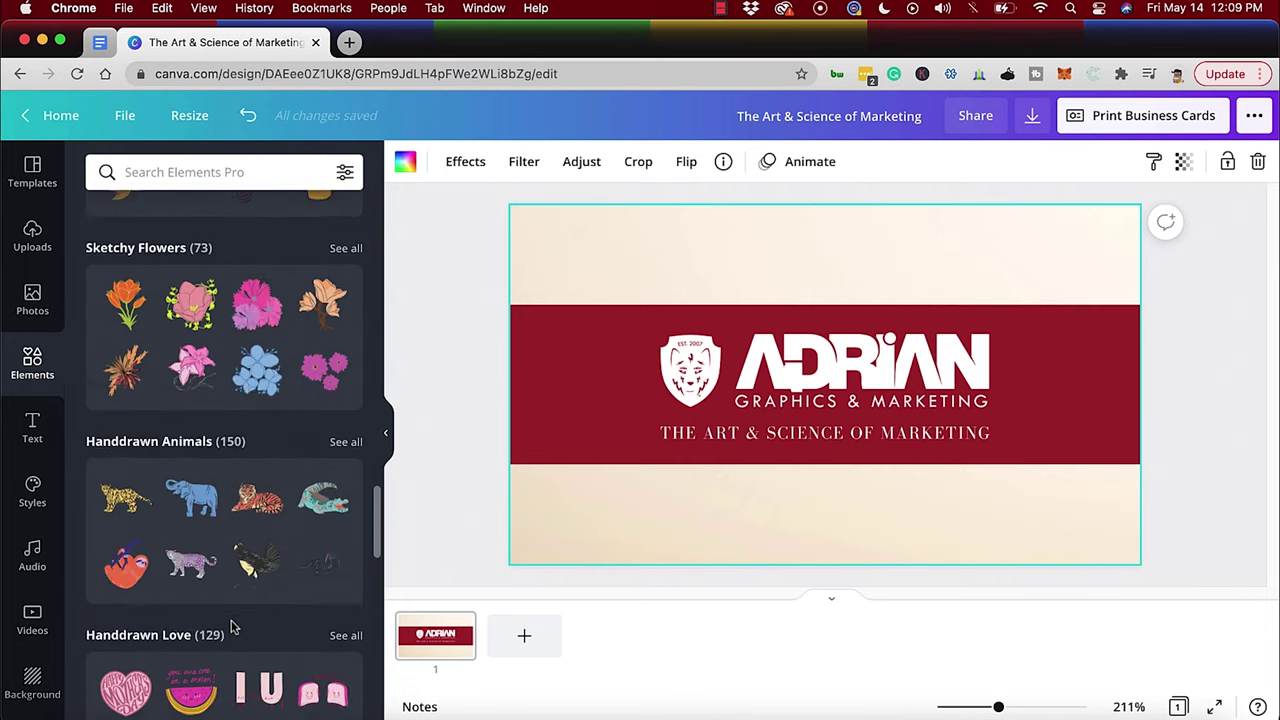
pyautogui.scroll(-10, 230, 626)
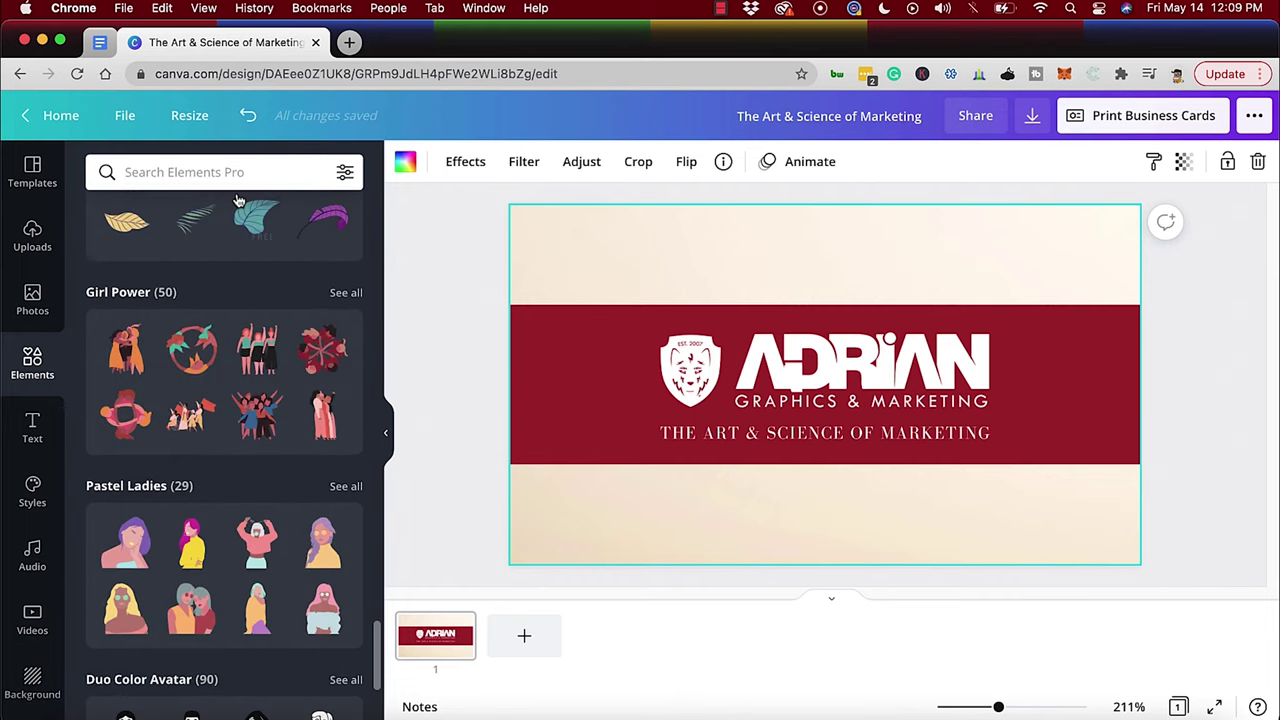
pyautogui.click(241, 178)
pyautogui.write('logo design')
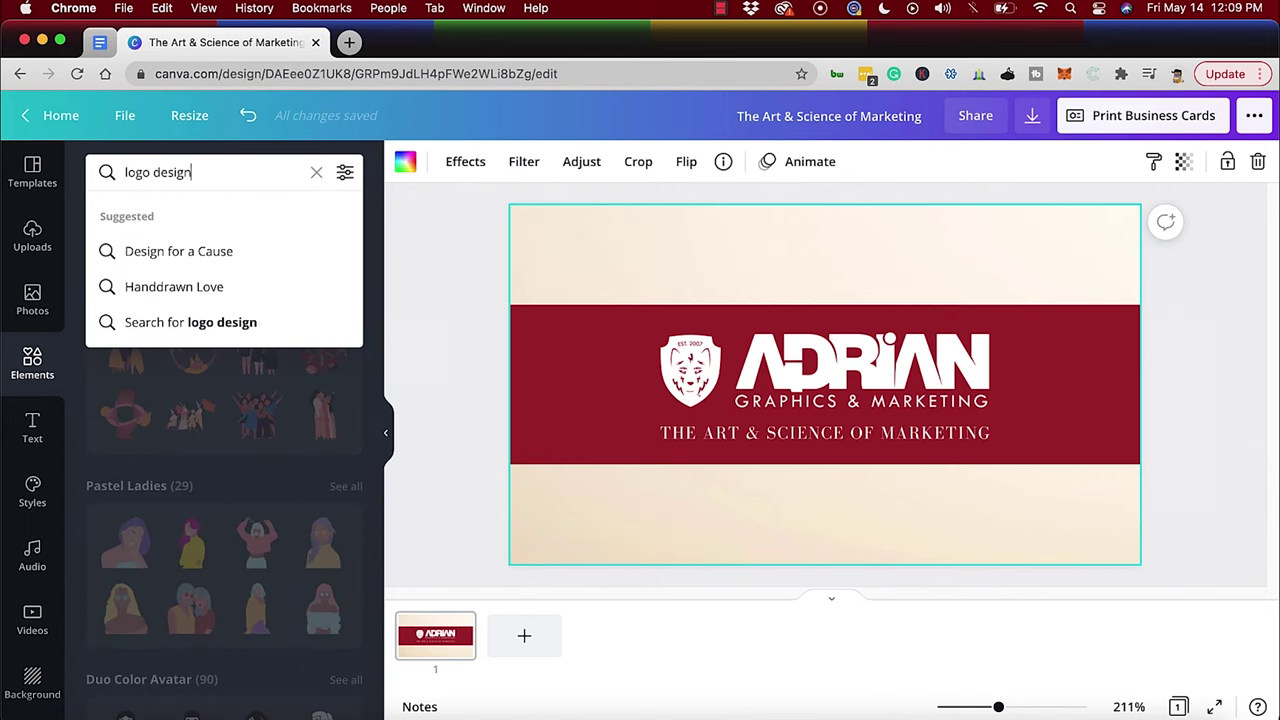
pyautogui.press('Return')
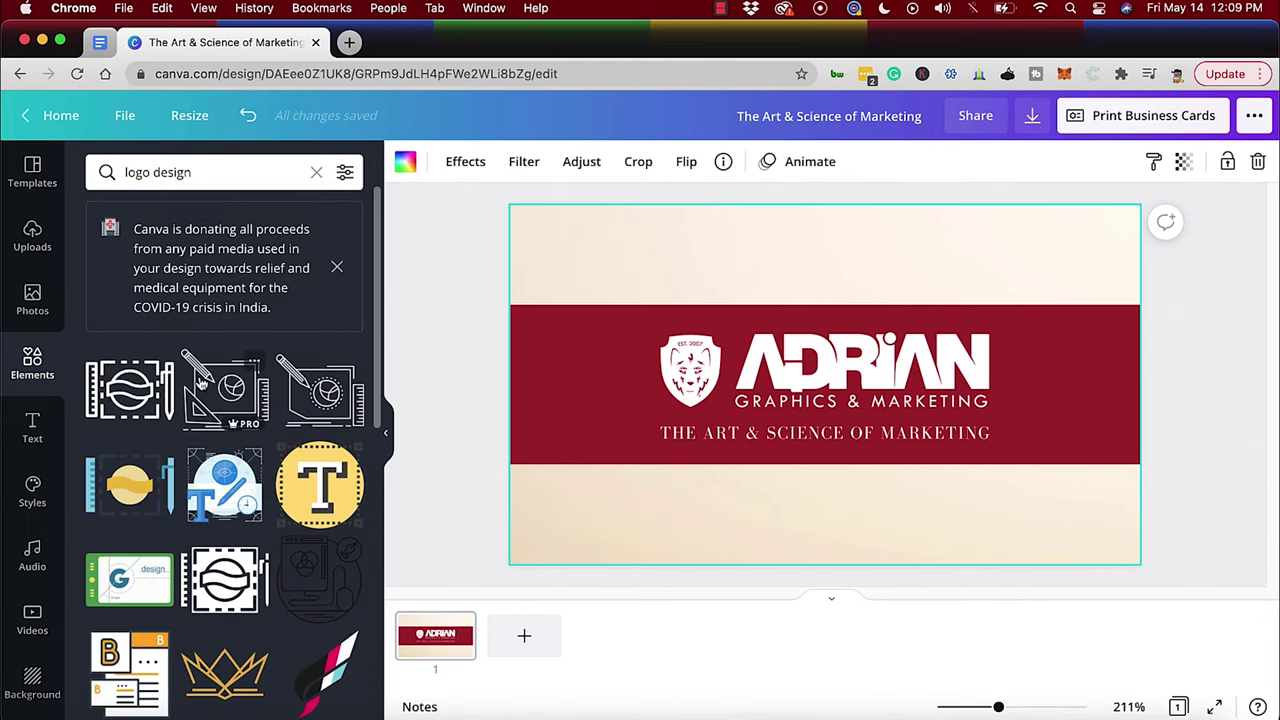
pyautogui.click(200, 383)
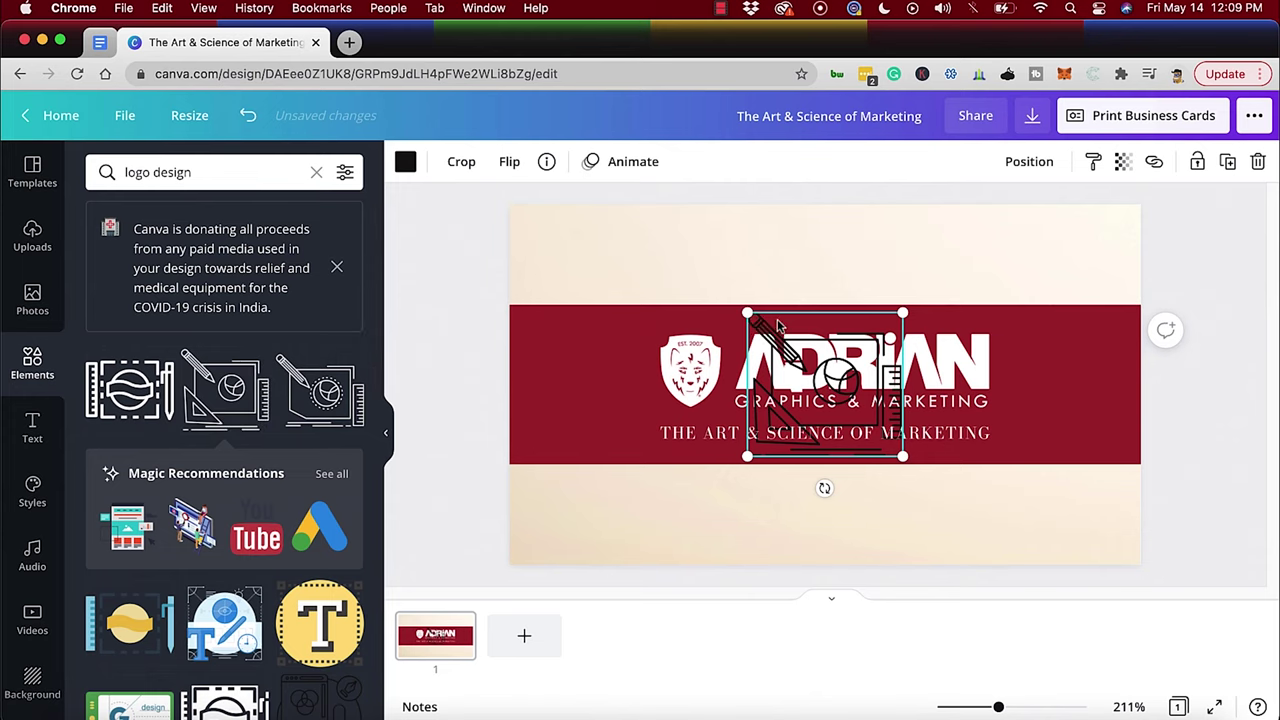
pyautogui.moveTo(748, 315); pyautogui.dragTo(600, 378)
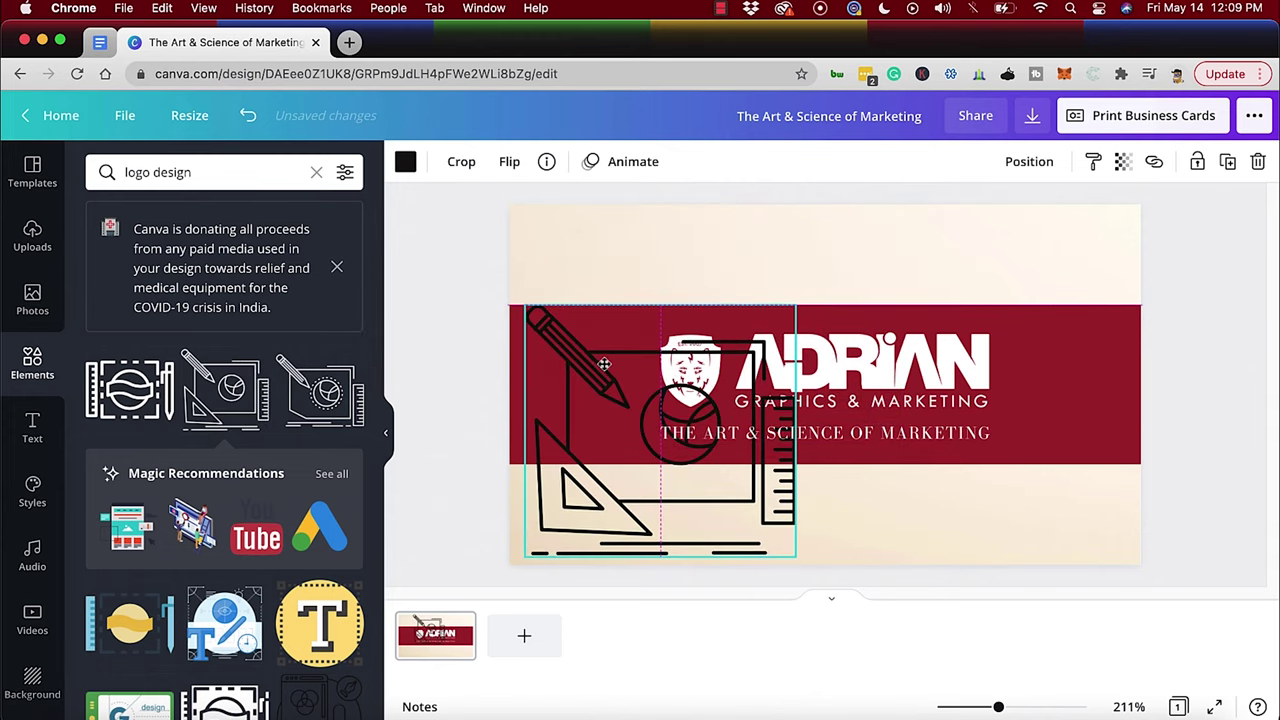
pyautogui.moveTo(780, 300); pyautogui.dragTo(634, 413)
# Fill the page background with deep red
pyautogui.click(583, 271)
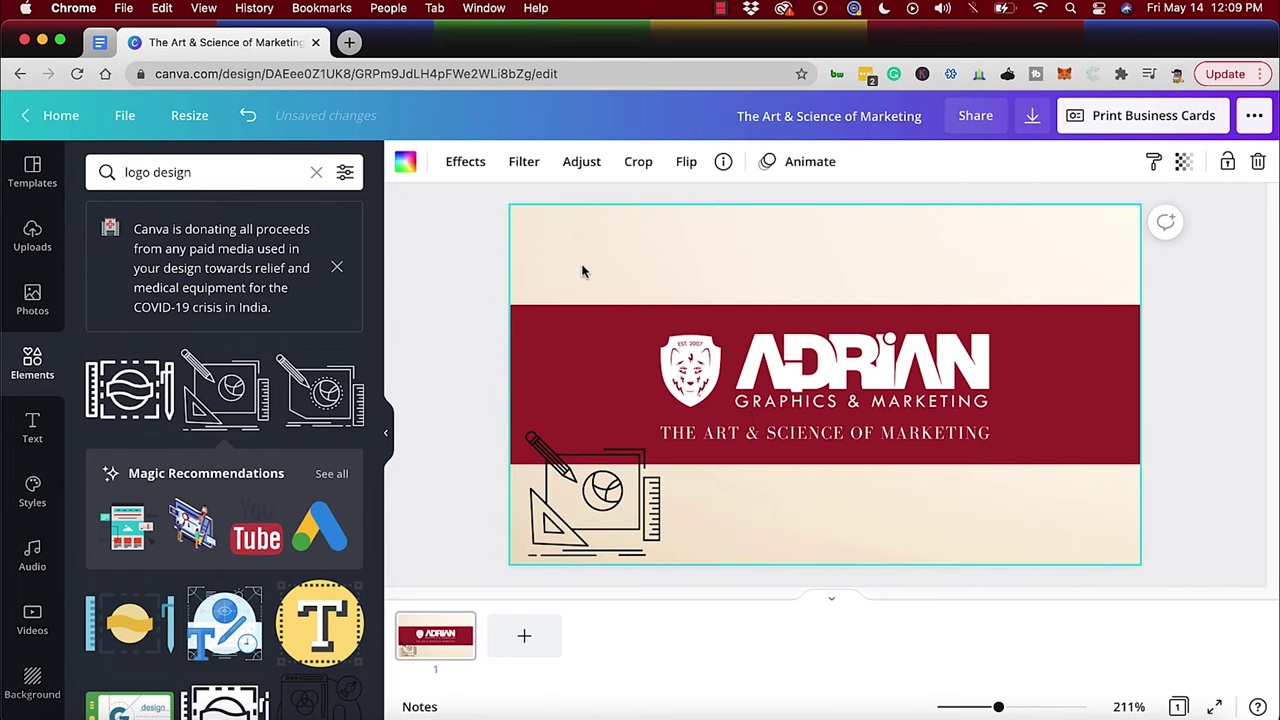
pyautogui.click(32, 680)
pyautogui.click(208, 219)
# Set the page background to the black marble tile
pyautogui.scroll(-5, 215, 533)
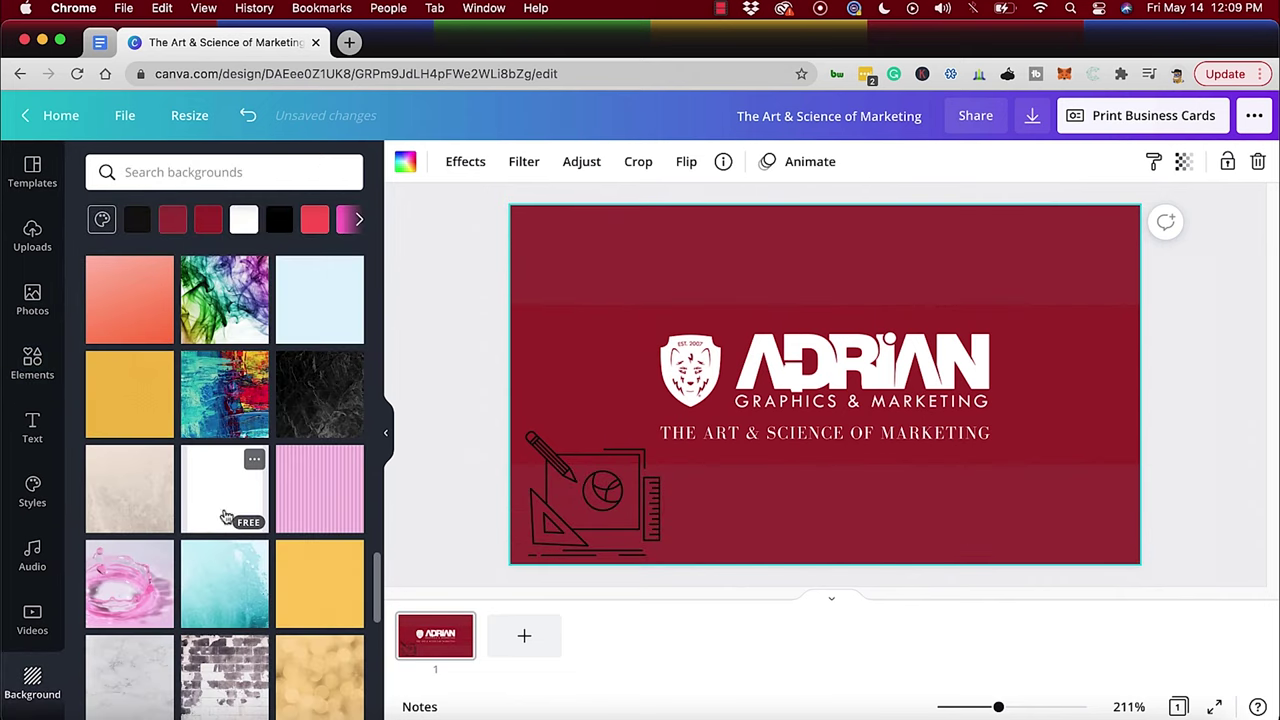
pyautogui.click(321, 372)
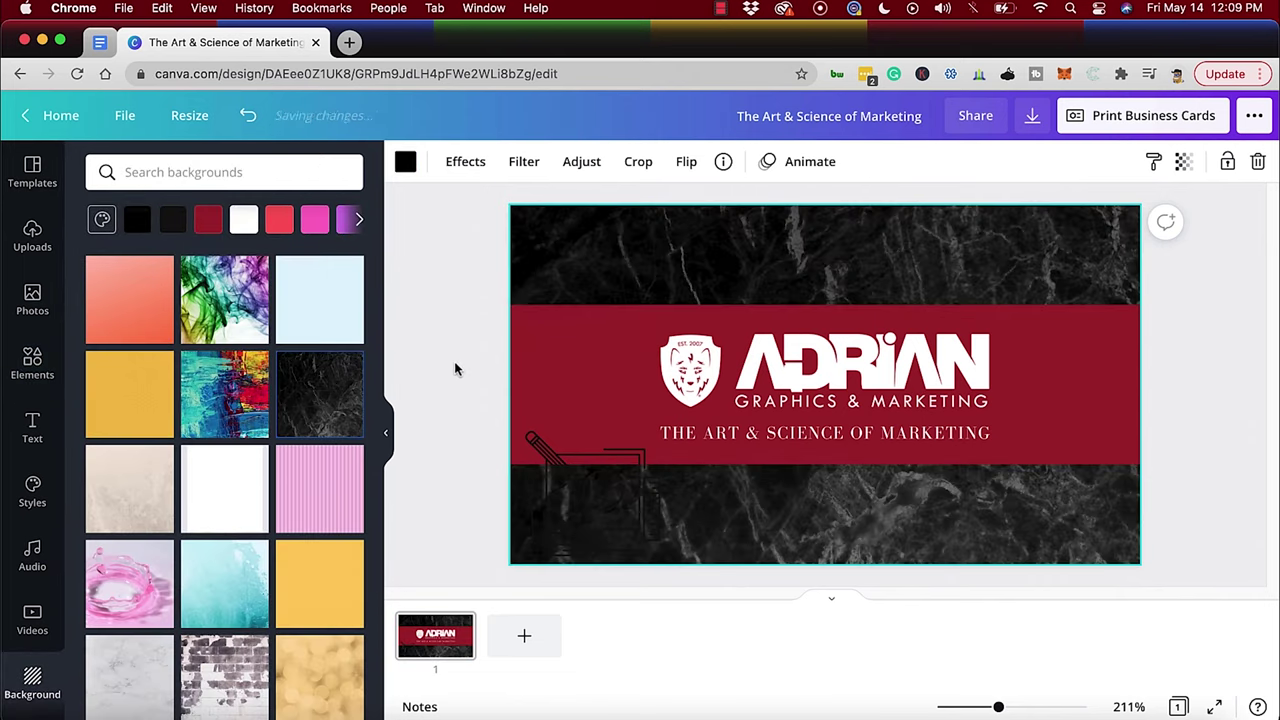
pyautogui.click(462, 368)
# Recolour the line-art graphic white, then delete it from the card
pyautogui.click(571, 466)
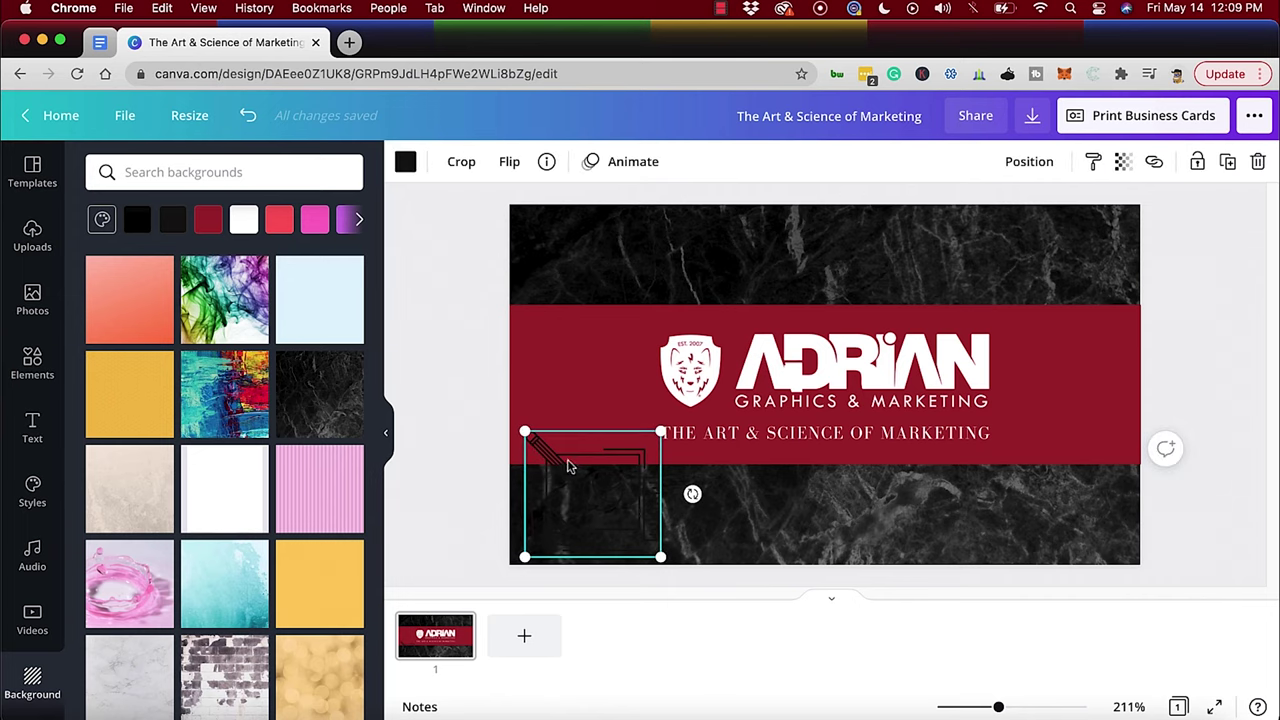
pyautogui.click(405, 162)
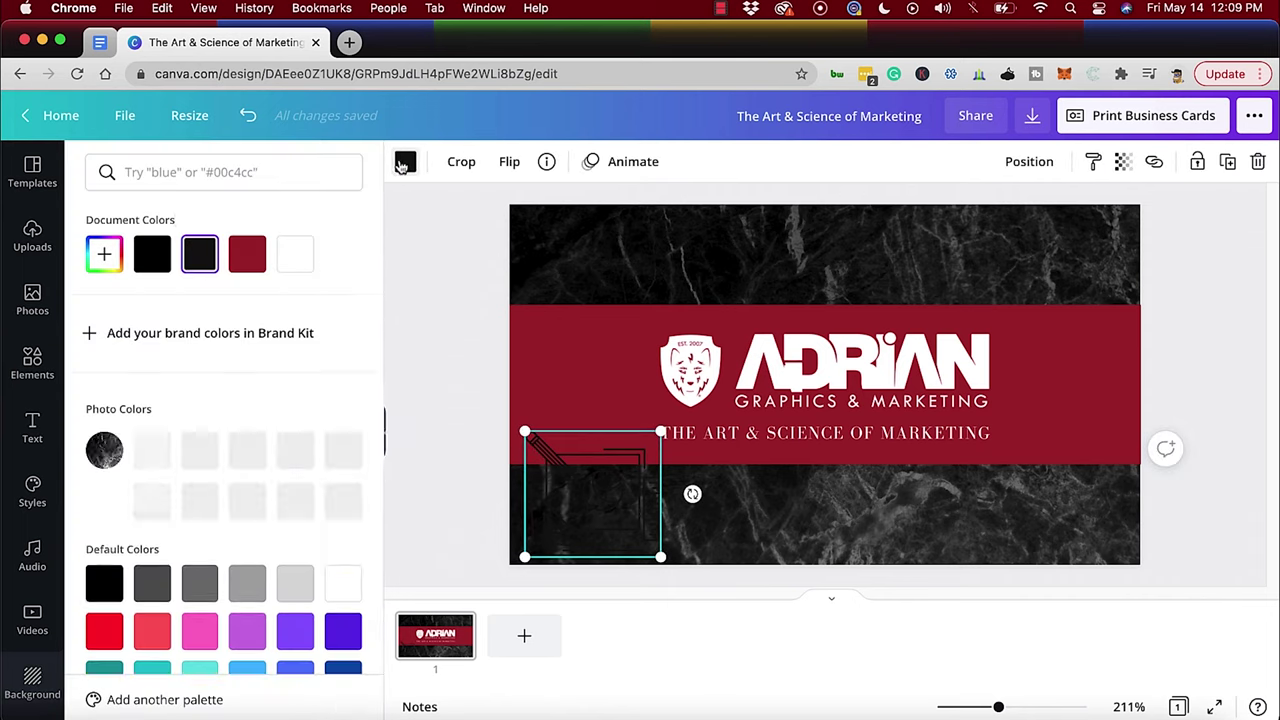
pyautogui.click(295, 254)
pyautogui.click(434, 300)
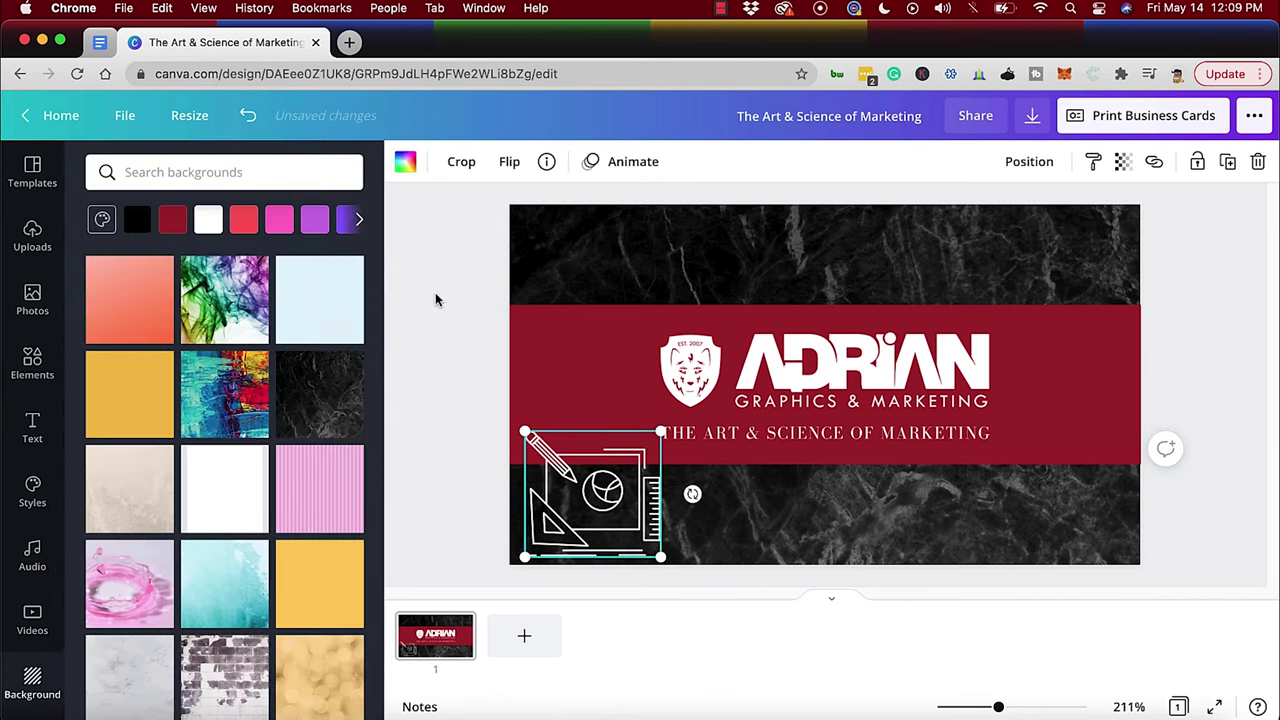
pyautogui.click(450, 304)
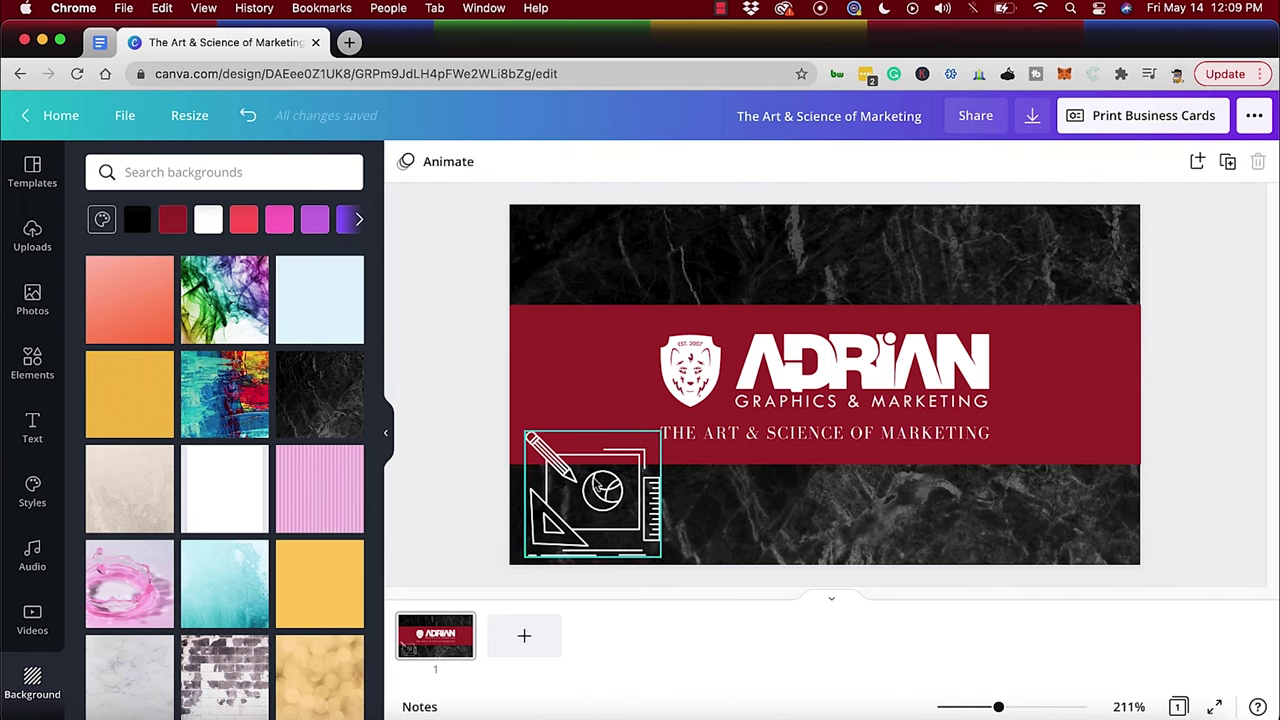
pyautogui.click(597, 487)
pyautogui.press('Delete')
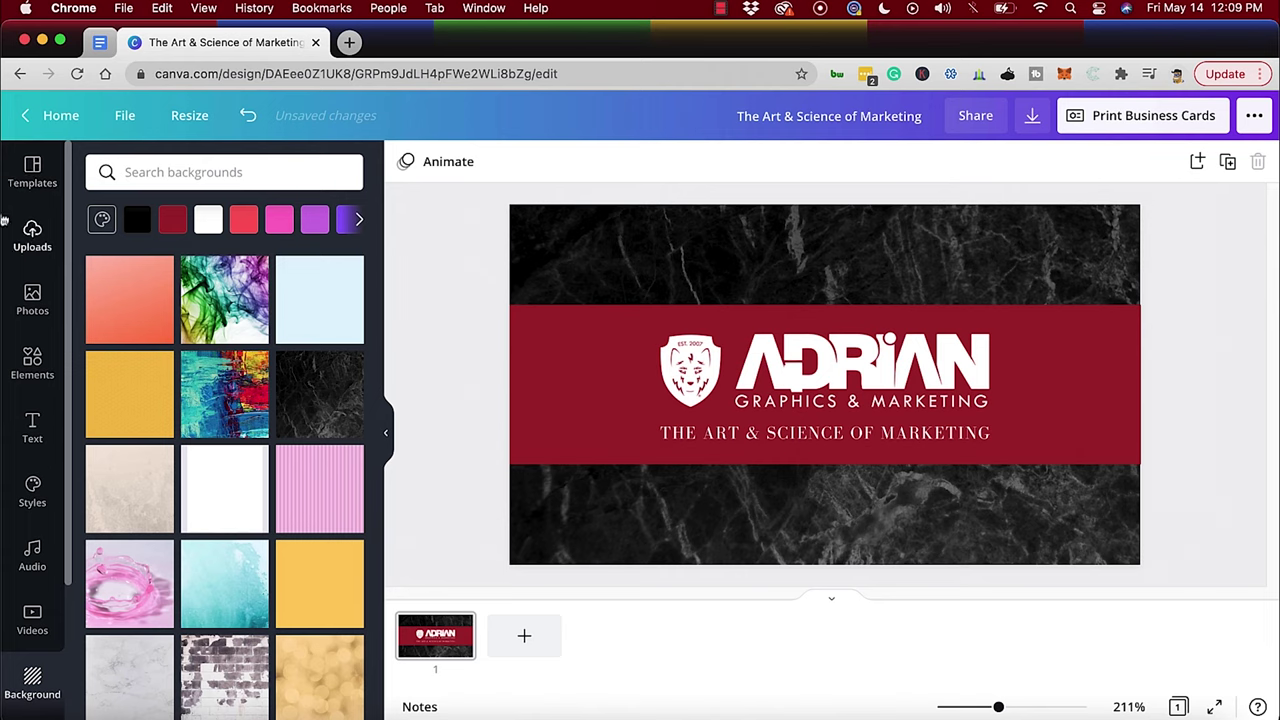
# Scroll through the ready-made text templates in the Text panel
pyautogui.click(32, 428)
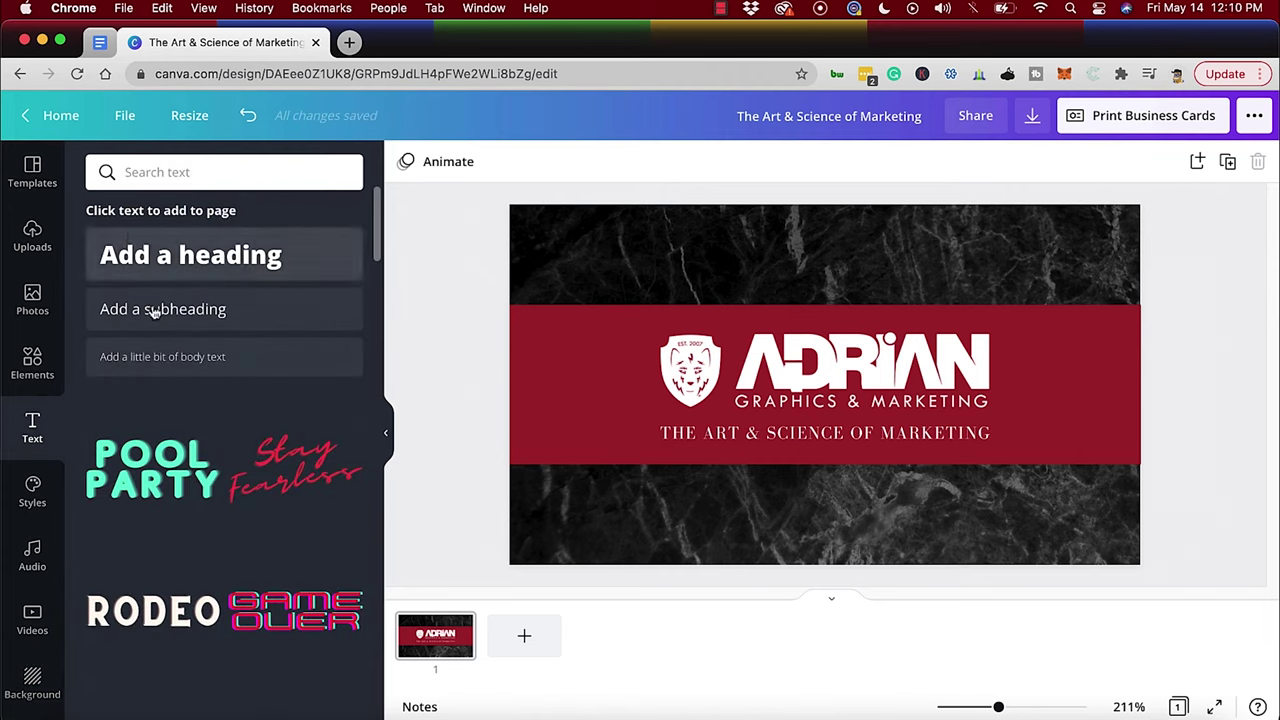
pyautogui.moveTo(163, 443)
pyautogui.scroll(-8, 163, 443)
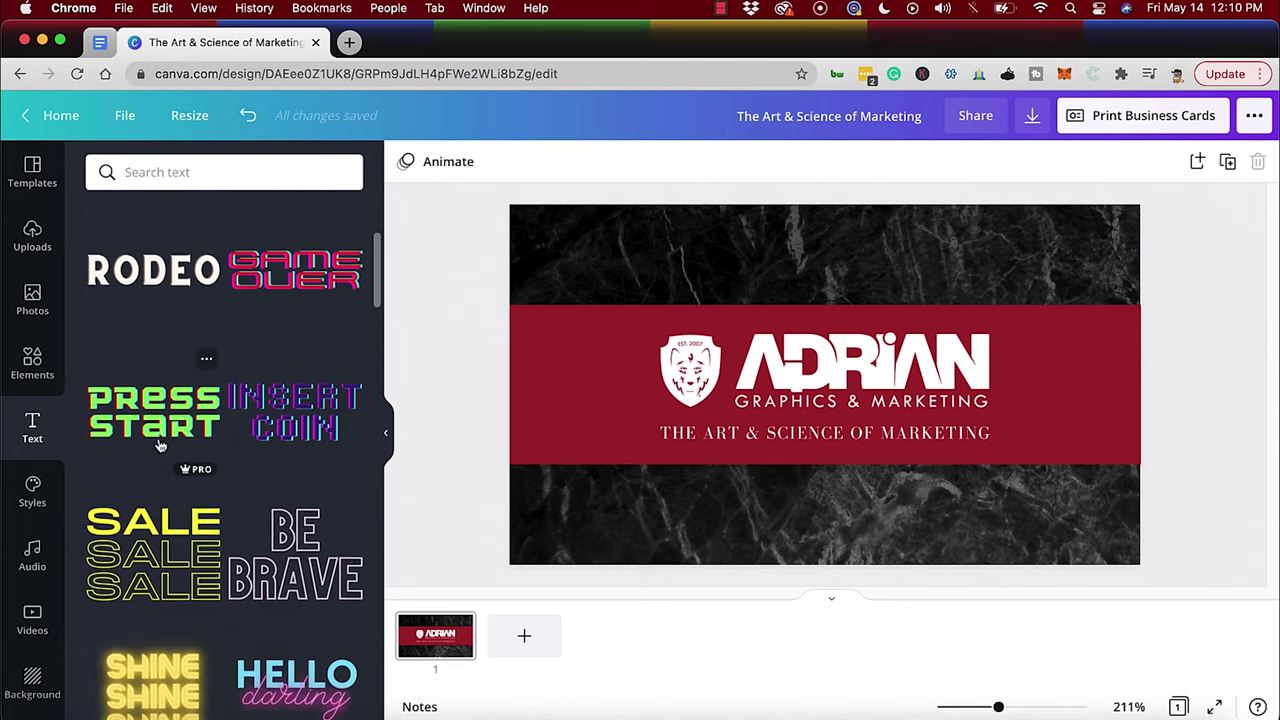
pyautogui.scroll(-10, 184, 466)
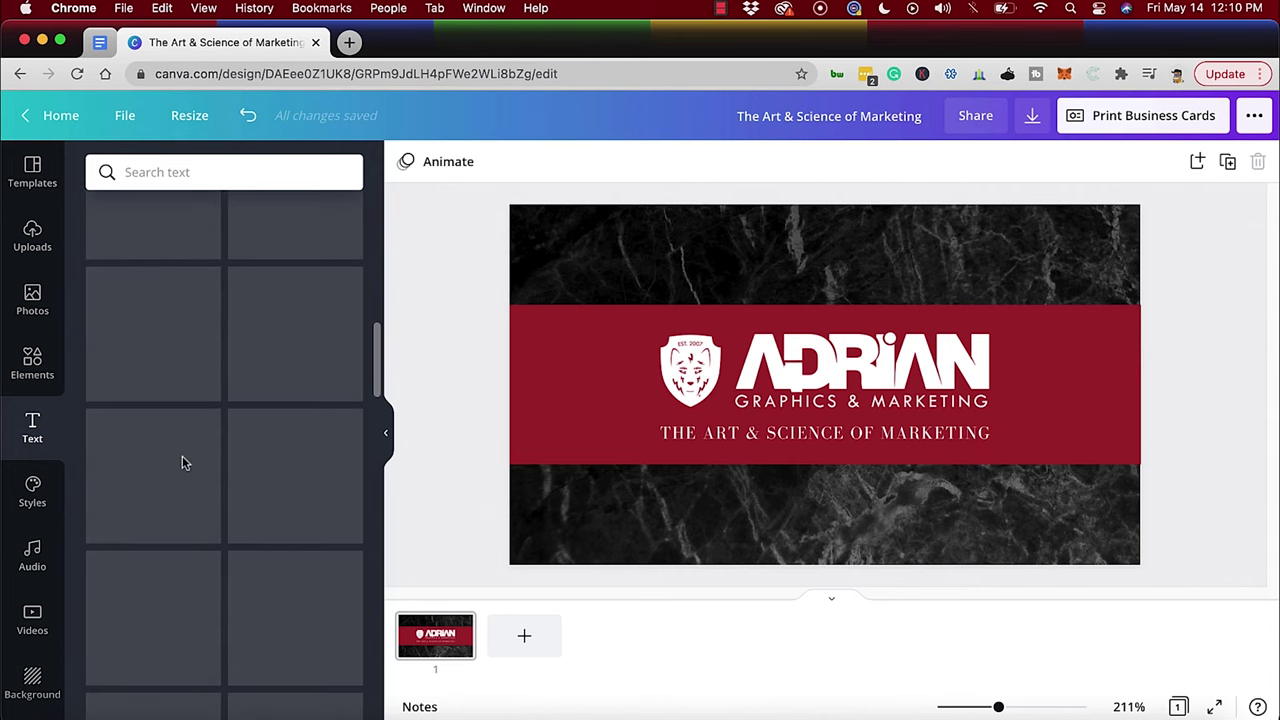
pyautogui.scroll(-5, 179, 462)
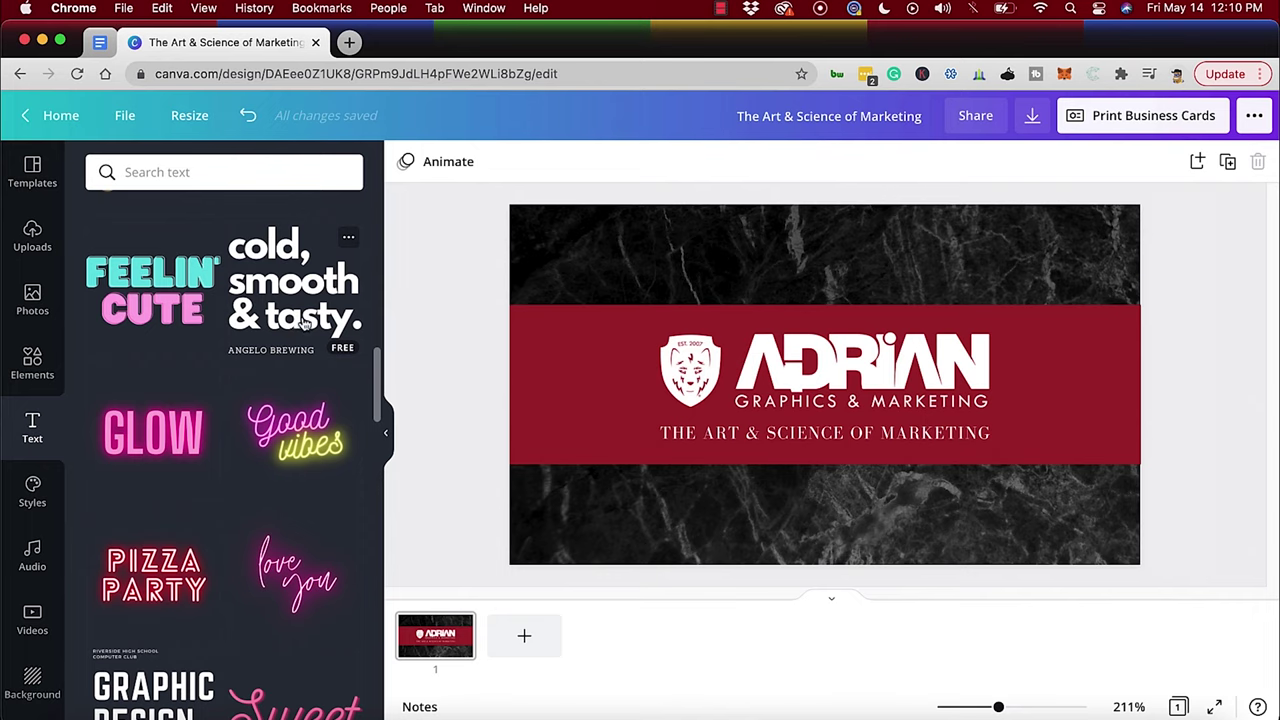
pyautogui.scroll(-10, 140, 520)
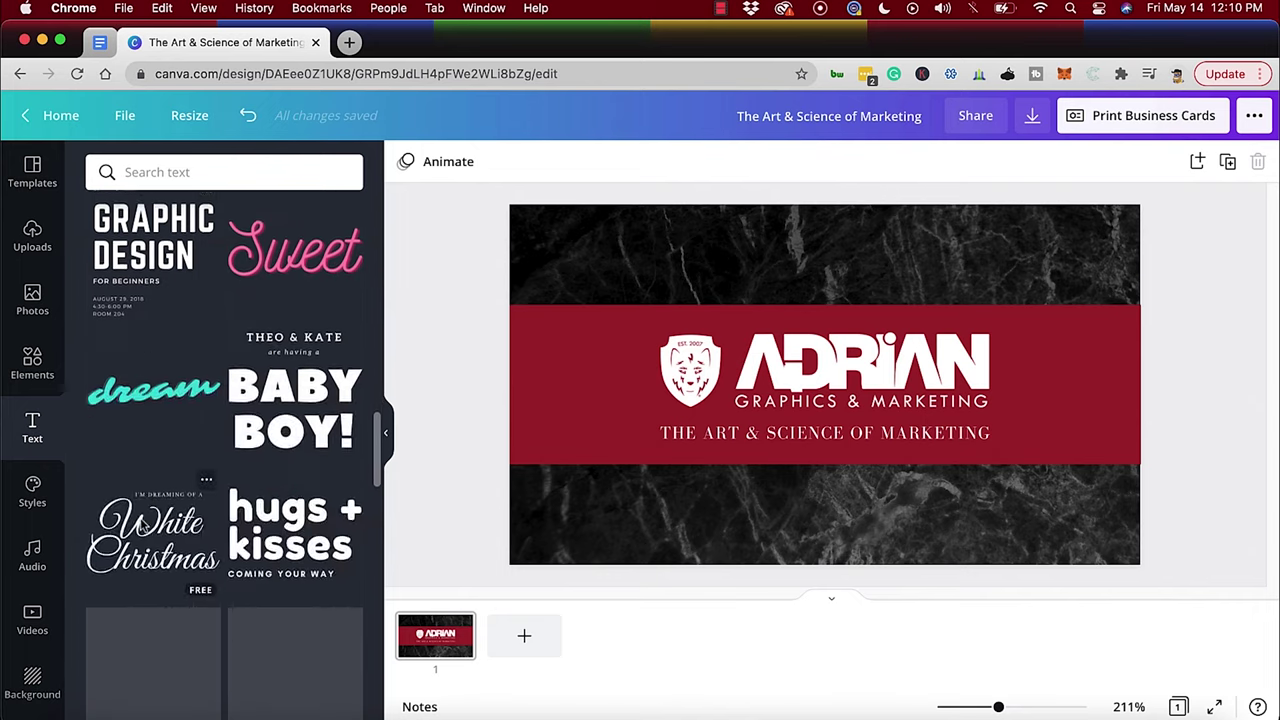
pyautogui.scroll(2, 141, 515)
pyautogui.scroll(-7, 142, 512)
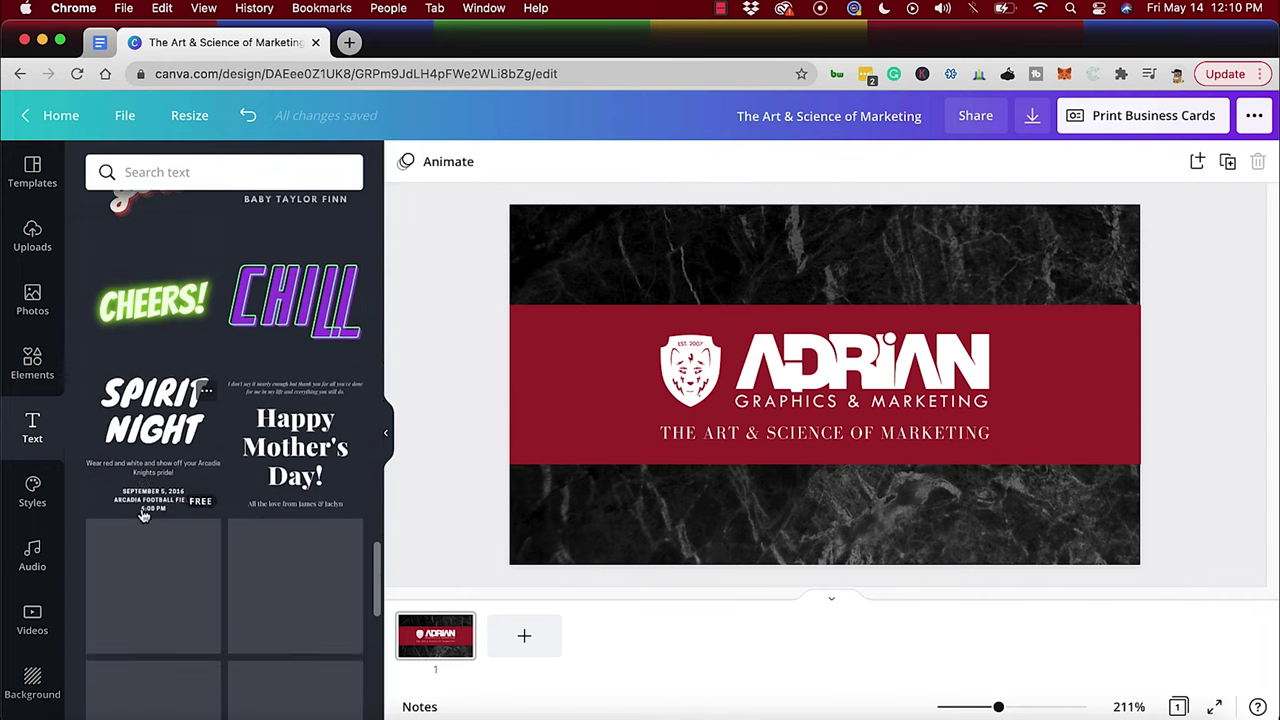
pyautogui.scroll(-2, 38, 512)
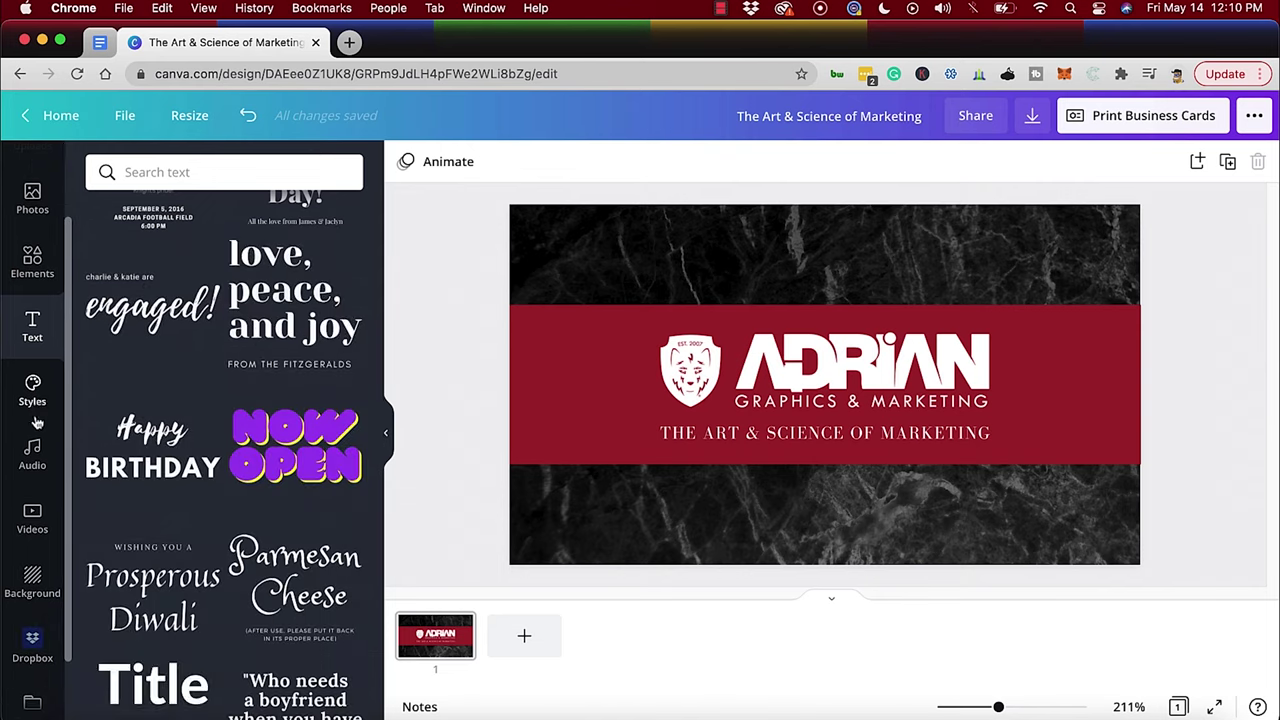
pyautogui.click(40, 400)
# Open an Untitled Brand Kit page, cancel the logo upload, and return to the card
pyautogui.scroll(-5, 175, 468)
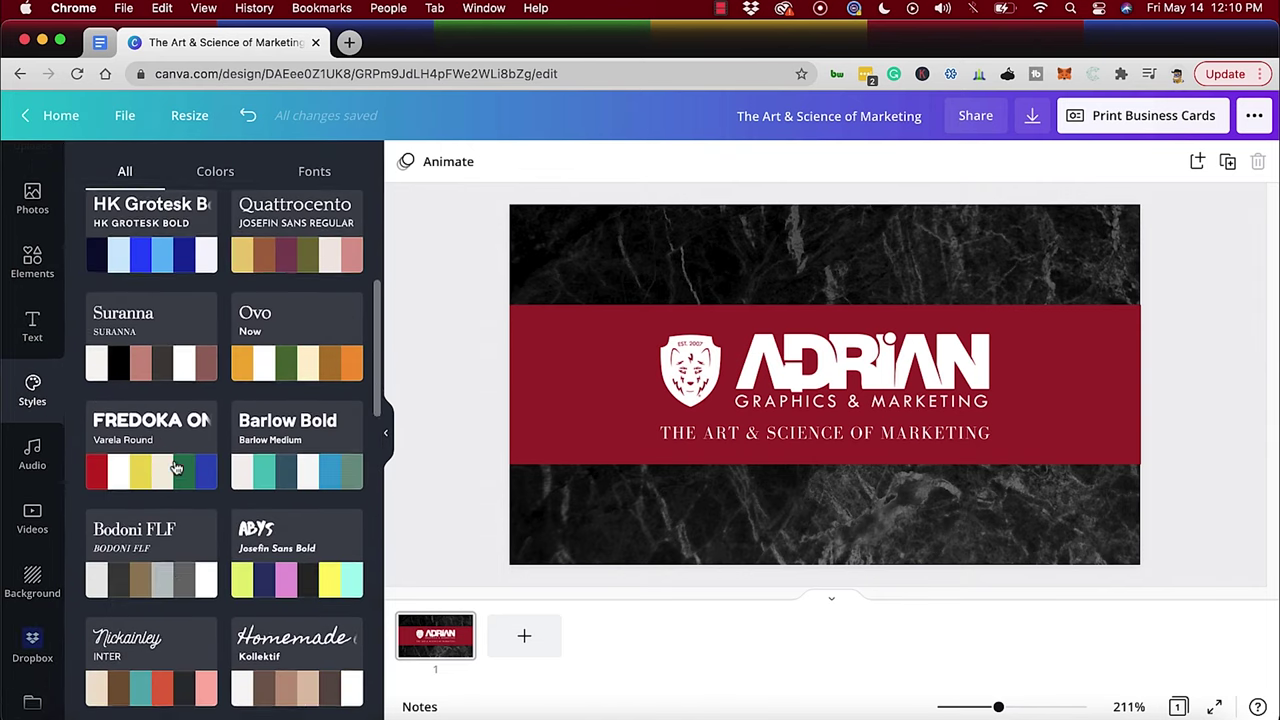
pyautogui.scroll(-10, 175, 468)
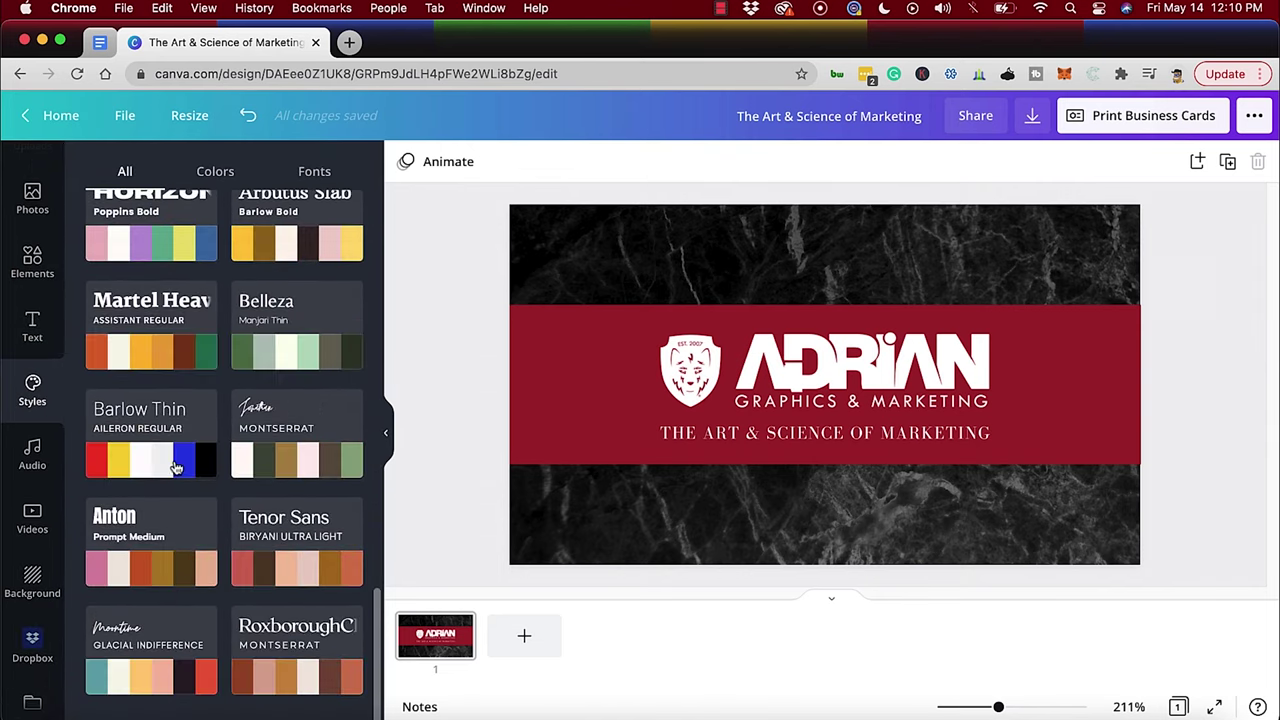
pyautogui.scroll(15, 175, 468)
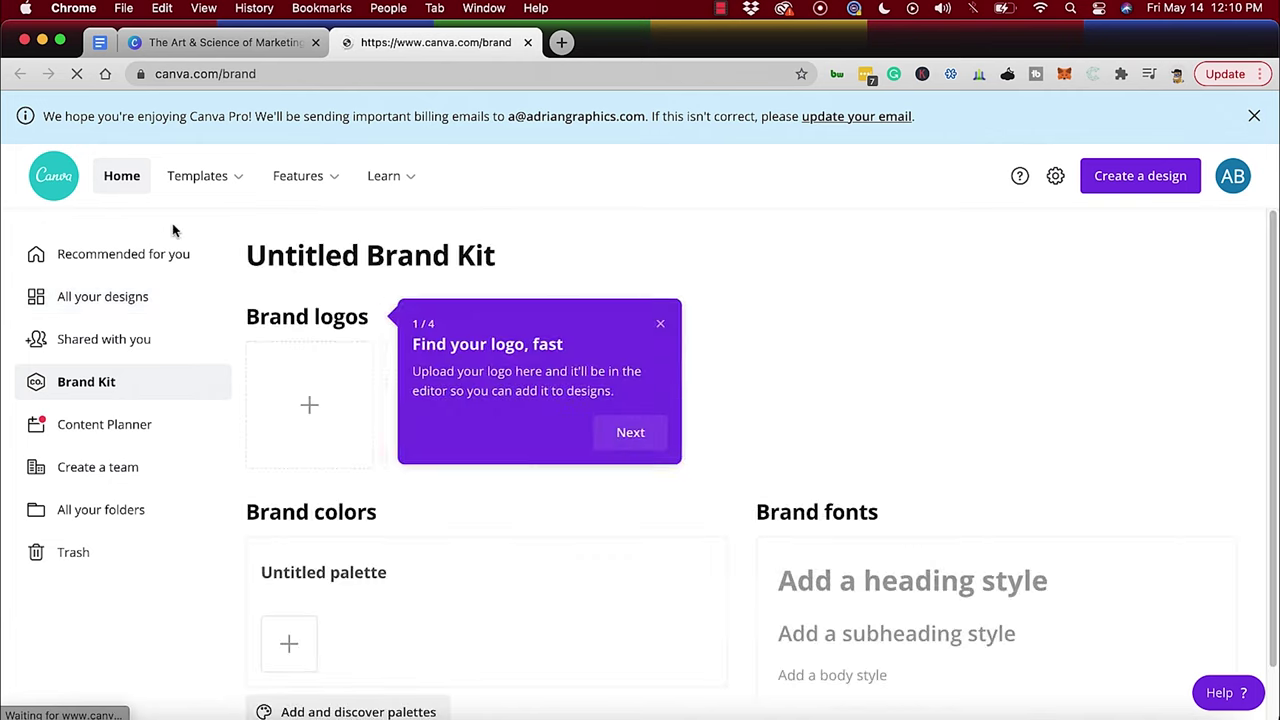
pyautogui.click(311, 402)
pyautogui.press('Escape')
pyautogui.click(220, 42)
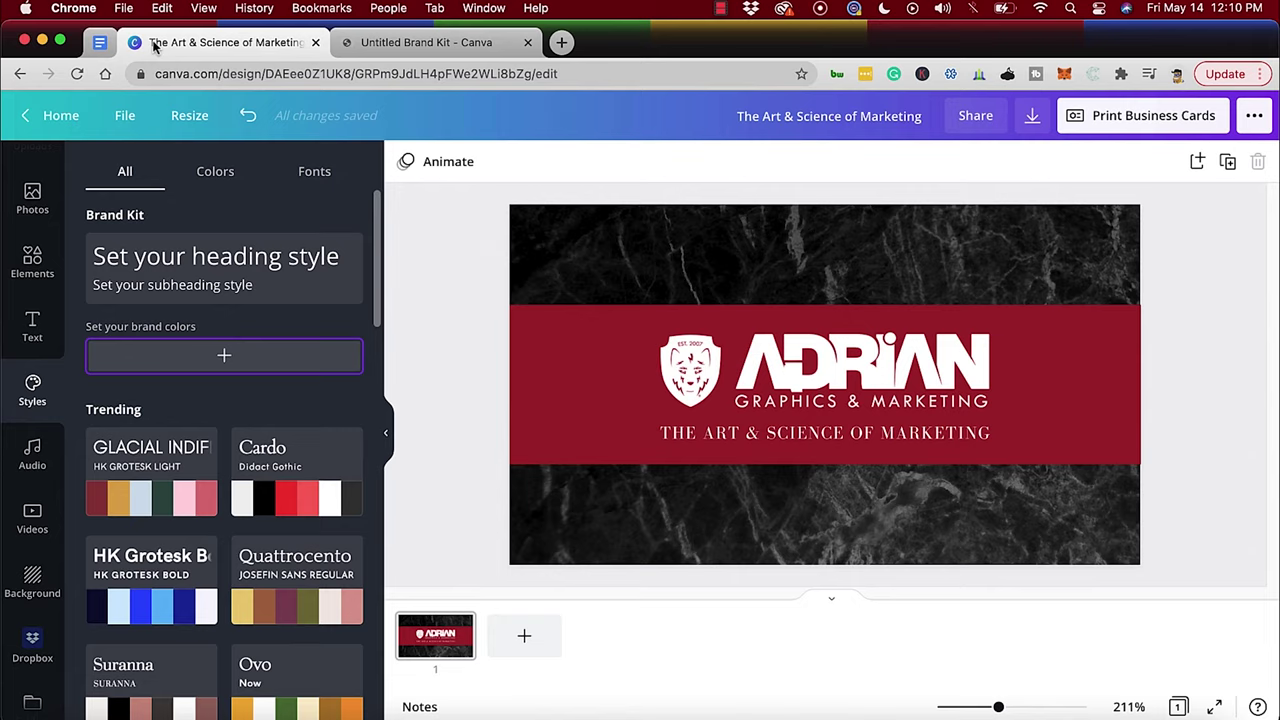
pyautogui.scroll(-2, 24, 590)
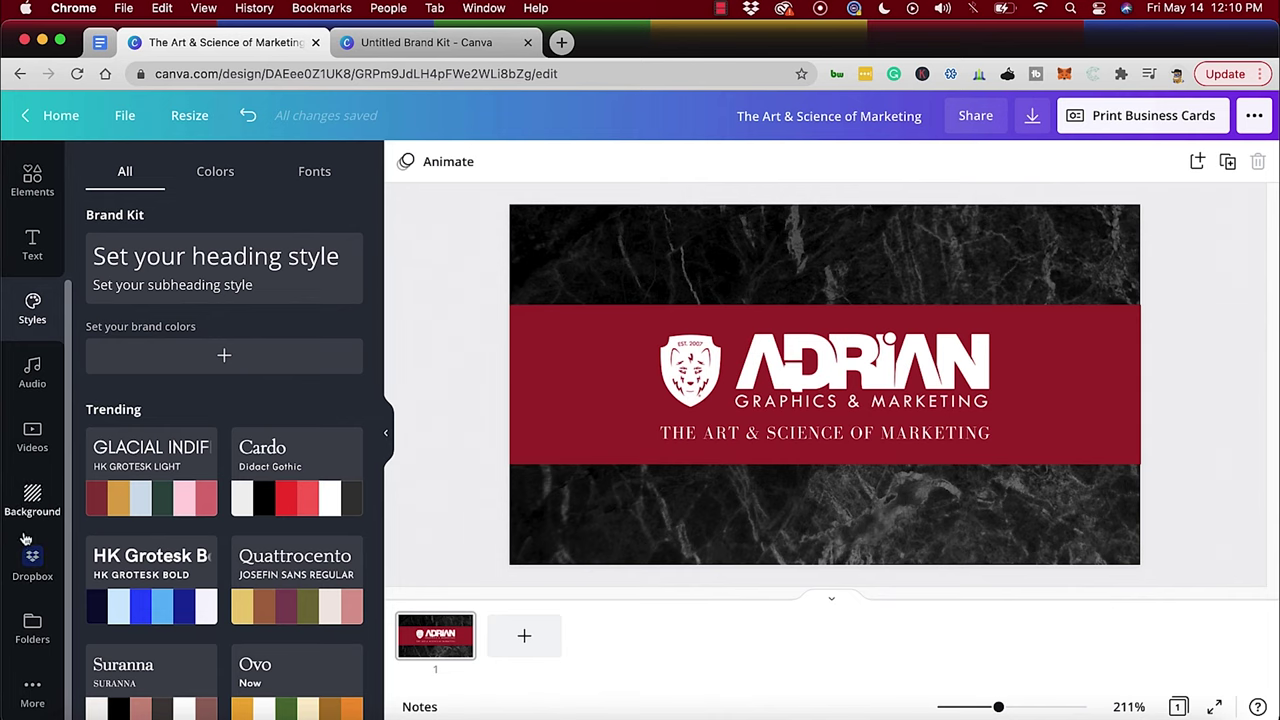
pyautogui.click(38, 432)
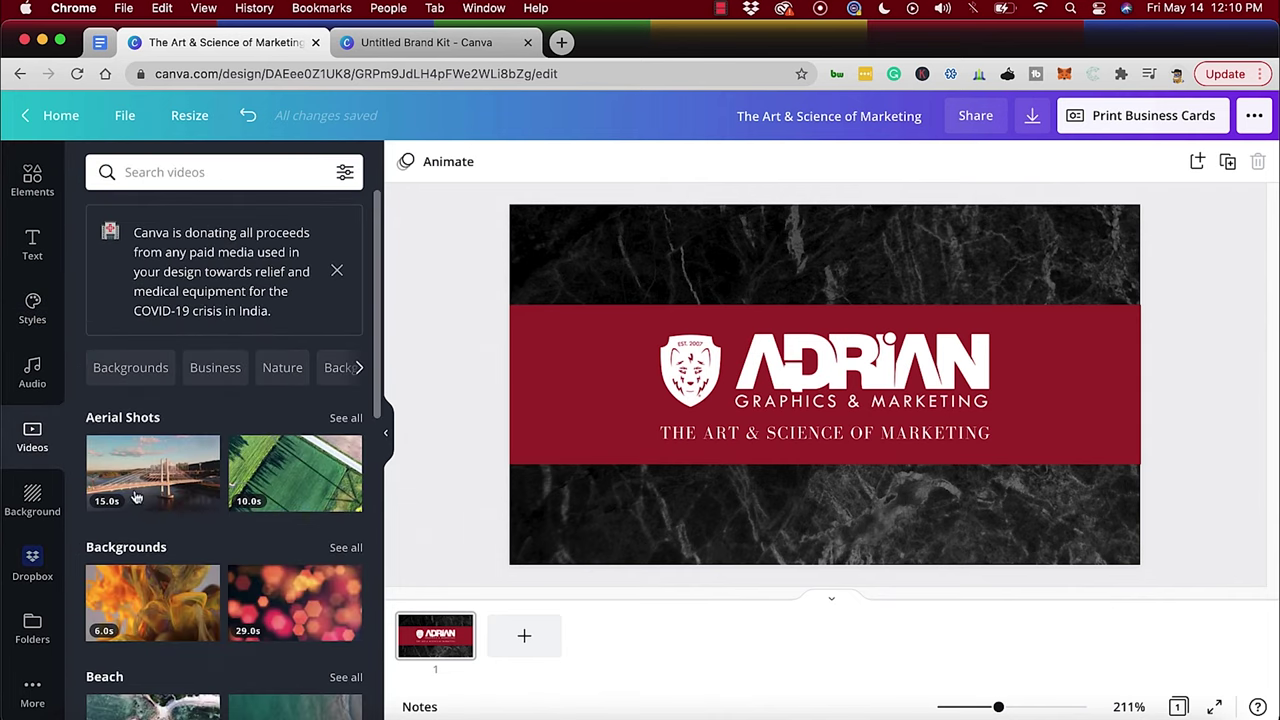
# Search stock videos for 'graphic design' and scroll through the results
pyautogui.scroll(-2, 203, 218)
pyautogui.click(231, 170)
pyautogui.write('graphi')
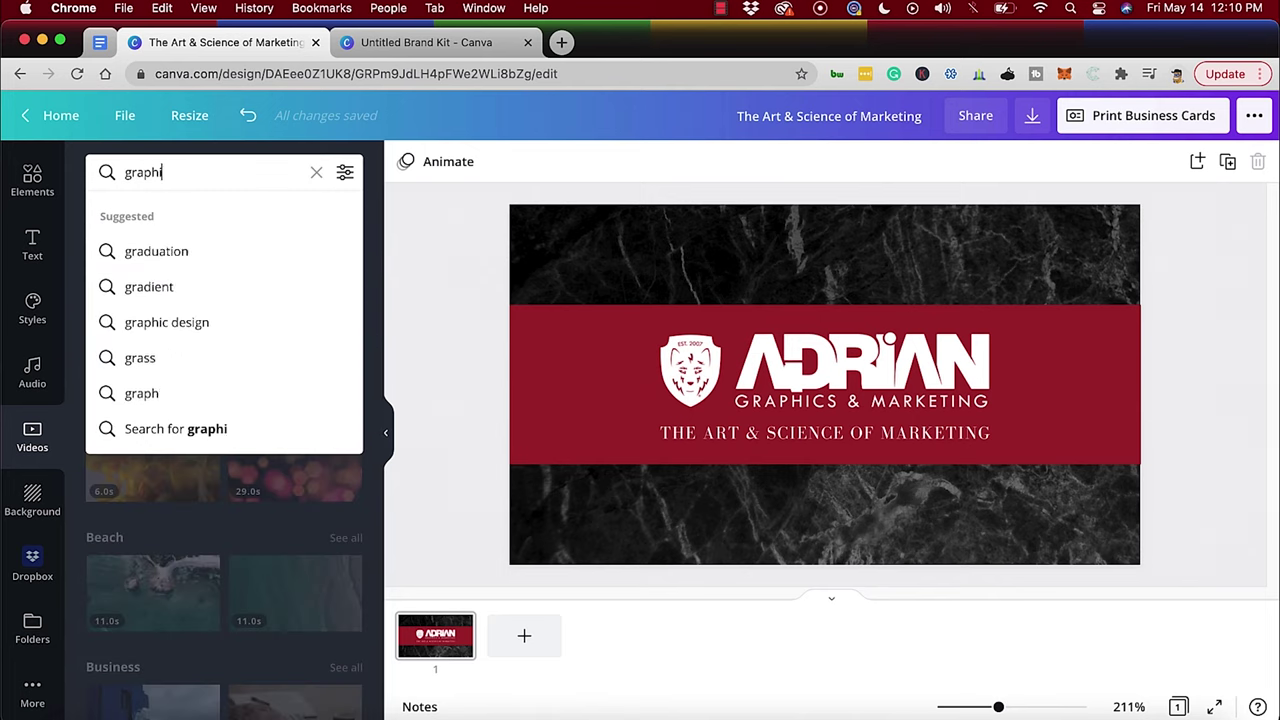
pyautogui.write('c design')
pyautogui.press('Return')
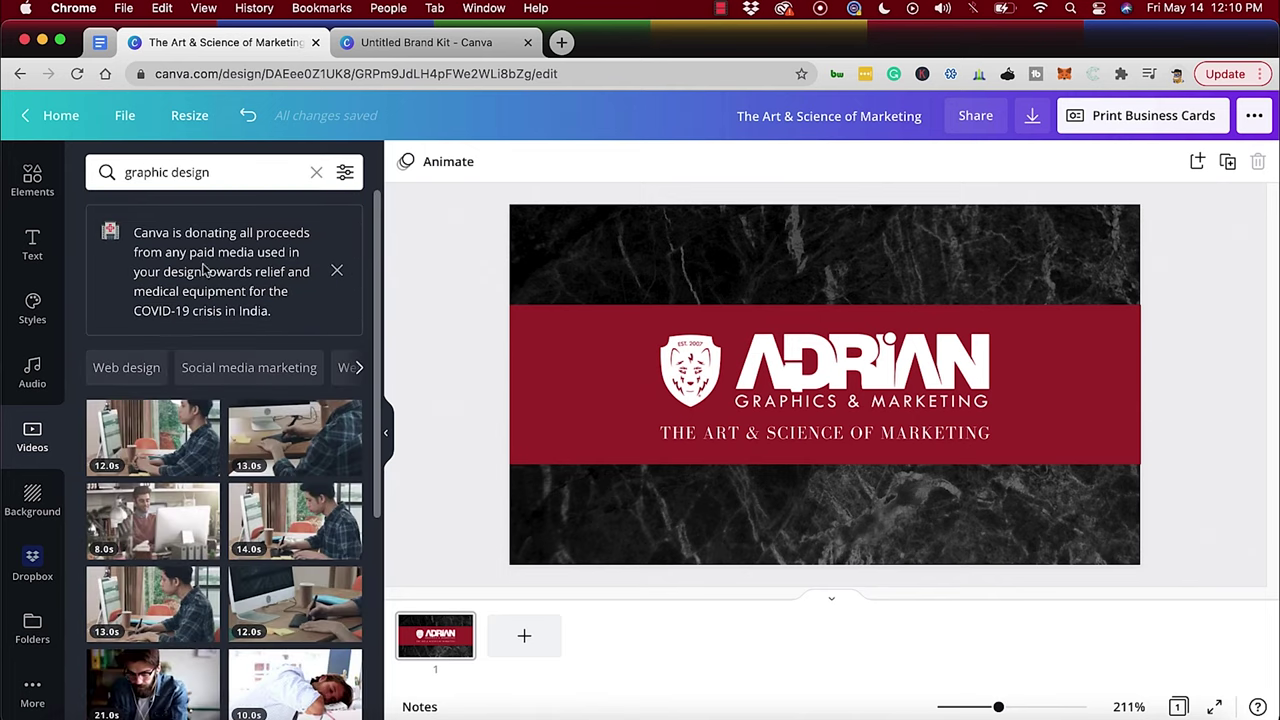
pyautogui.scroll(-10, 170, 438)
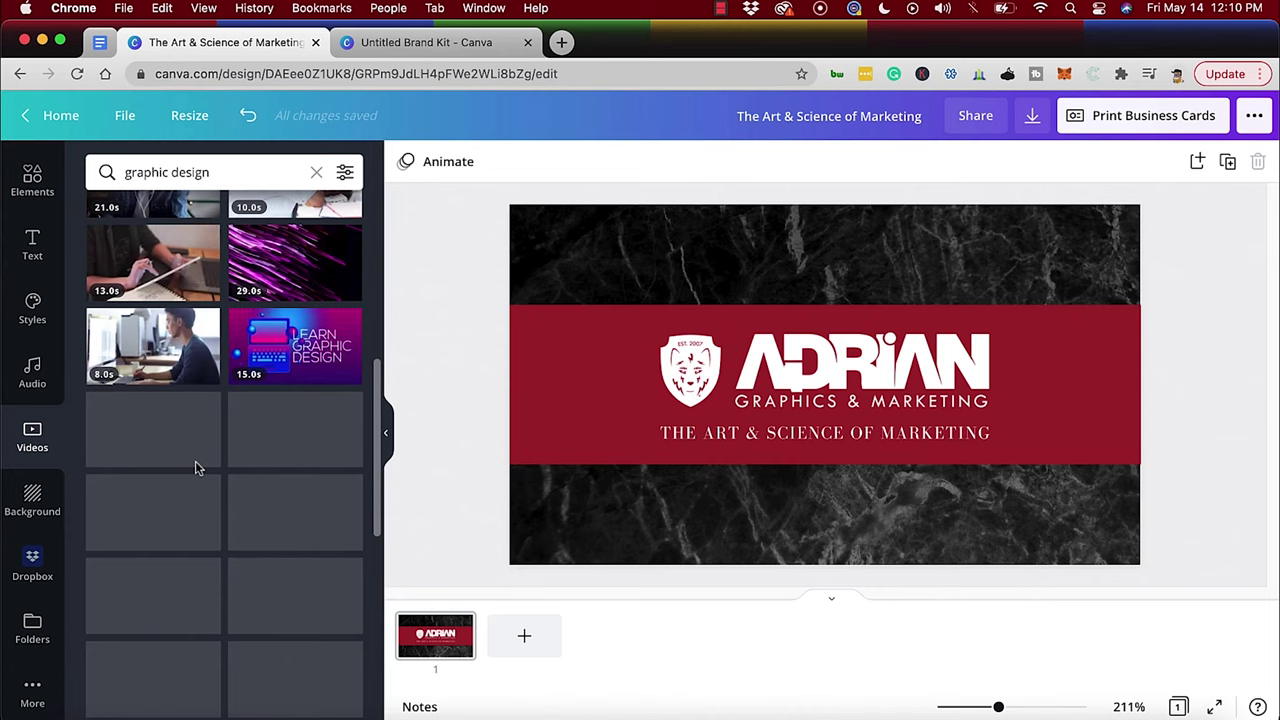
# Browse the suggested app integrations such as YouTube, Box, HubSpot and Bitmoji
pyautogui.click(34, 700)
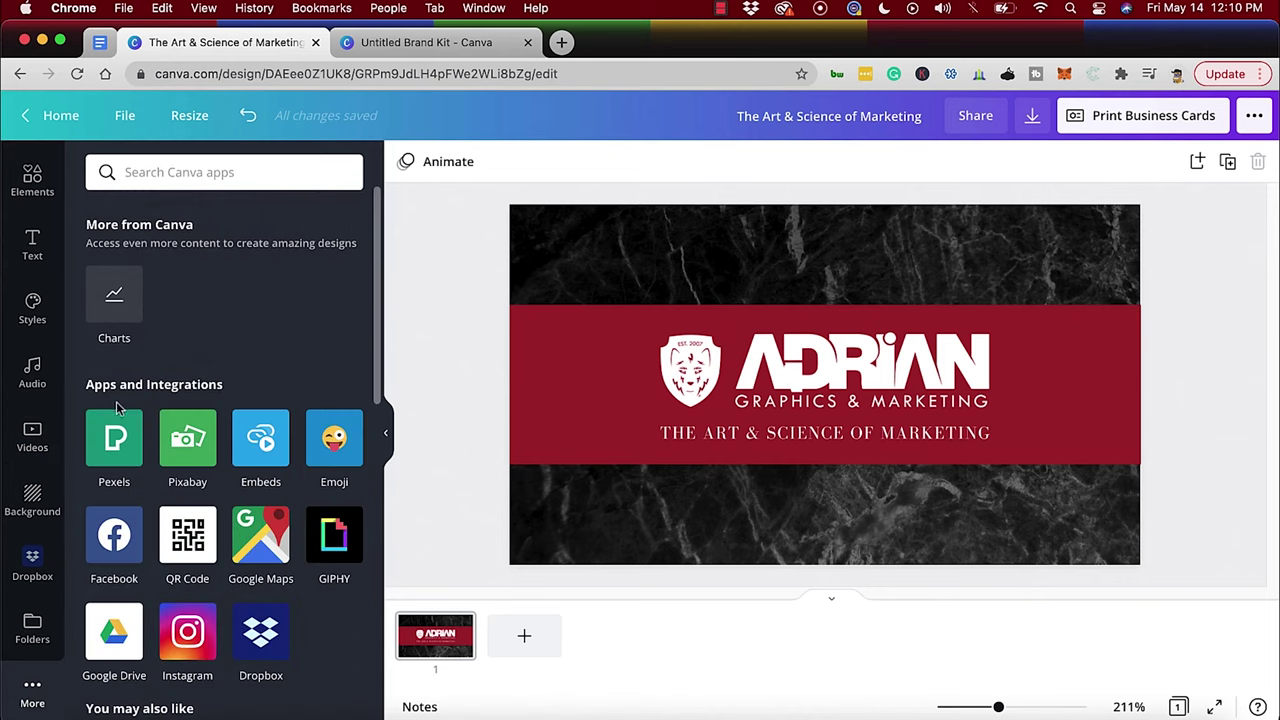
pyautogui.scroll(-5, 309, 531)
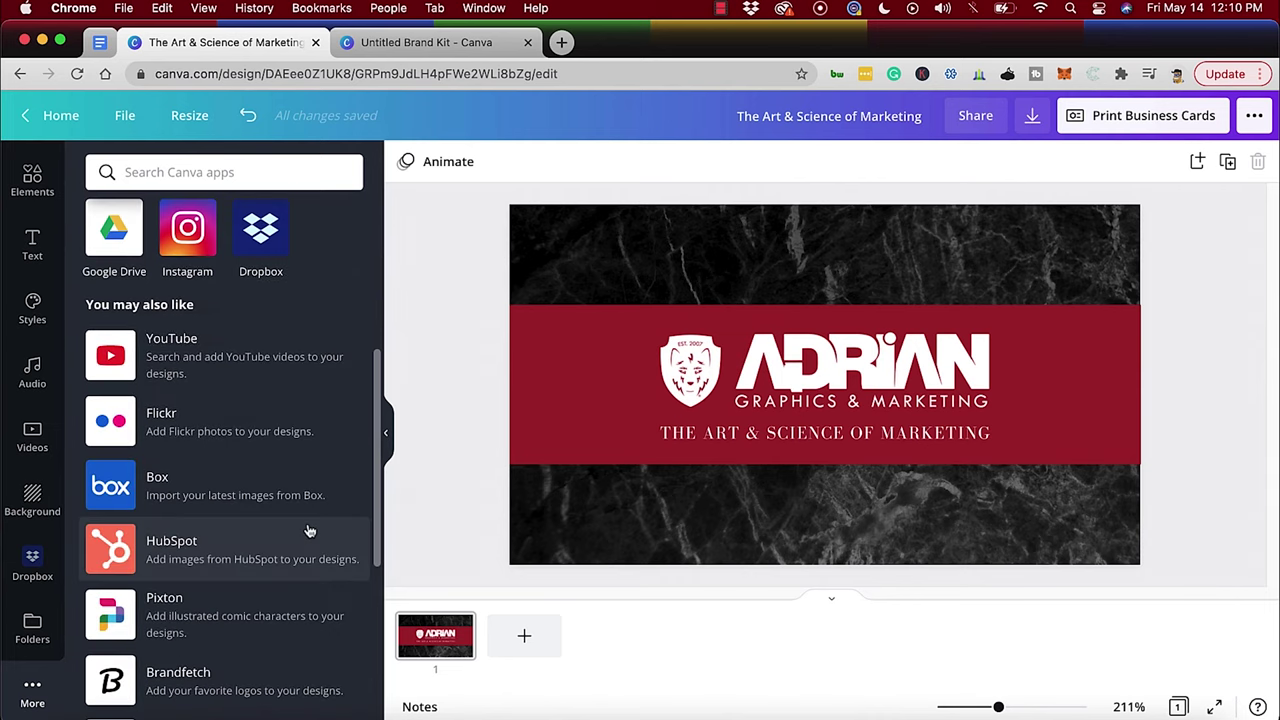
pyautogui.scroll(-4, 300, 530)
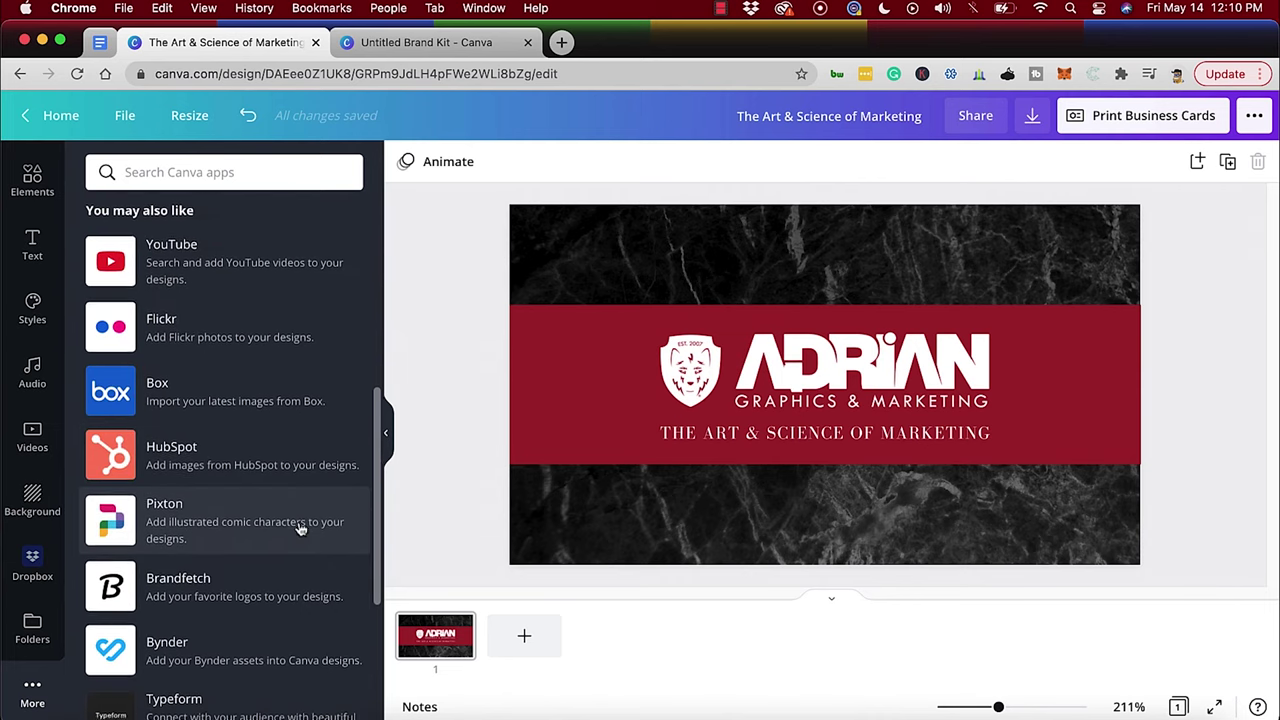
pyautogui.scroll(-2, 298, 527)
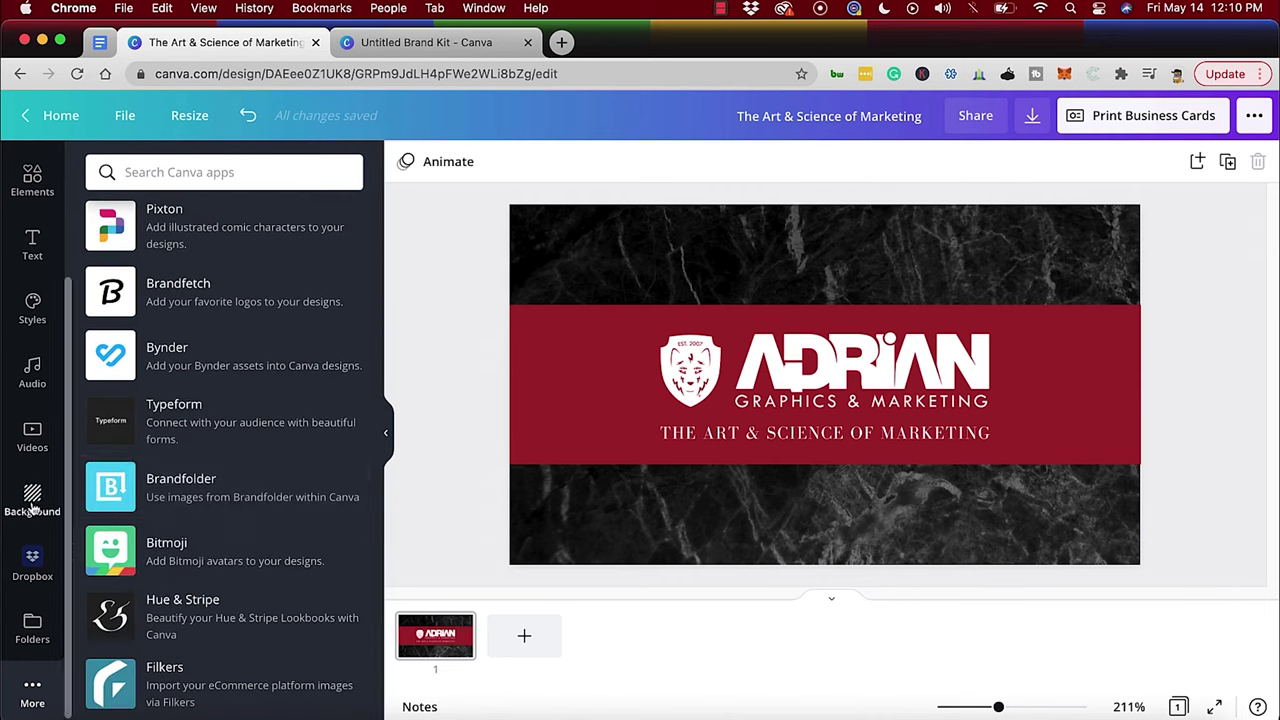
pyautogui.scroll(3, 32, 490)
# Look through the Templates, Uploads and Photos panels, then select and deselect the ADRIAN logo
pyautogui.click(33, 188)
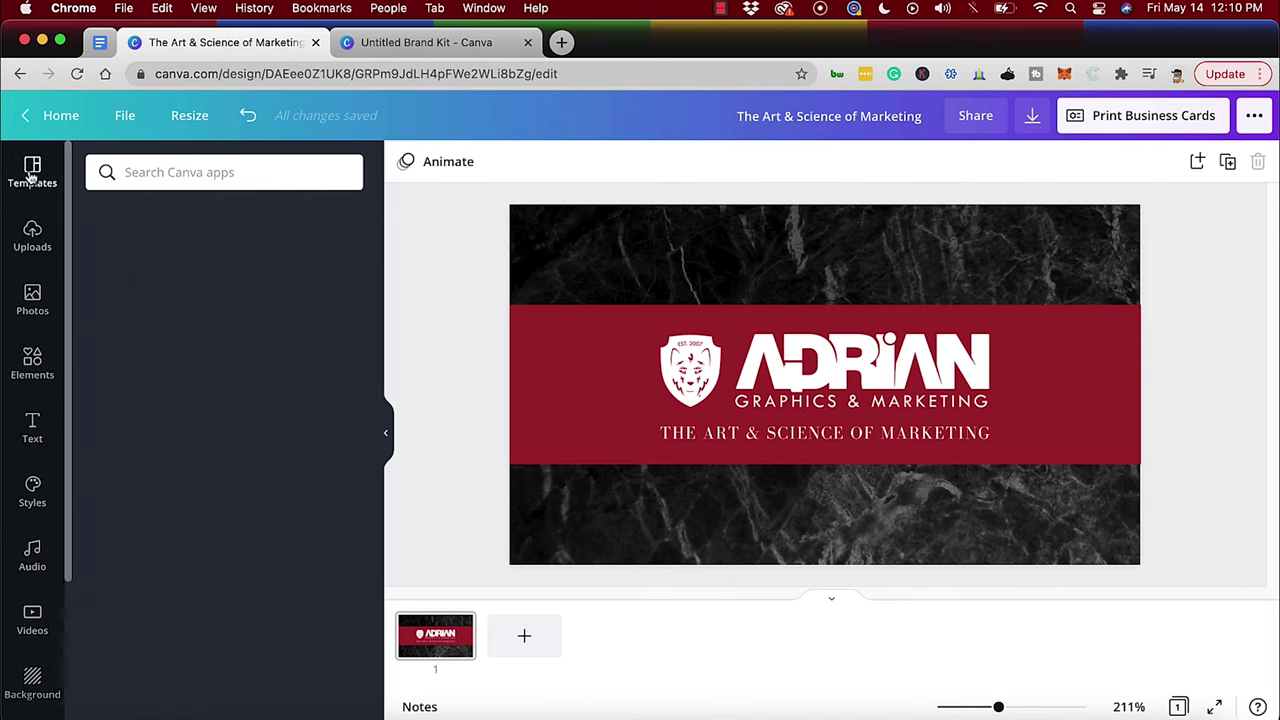
pyautogui.click(33, 235)
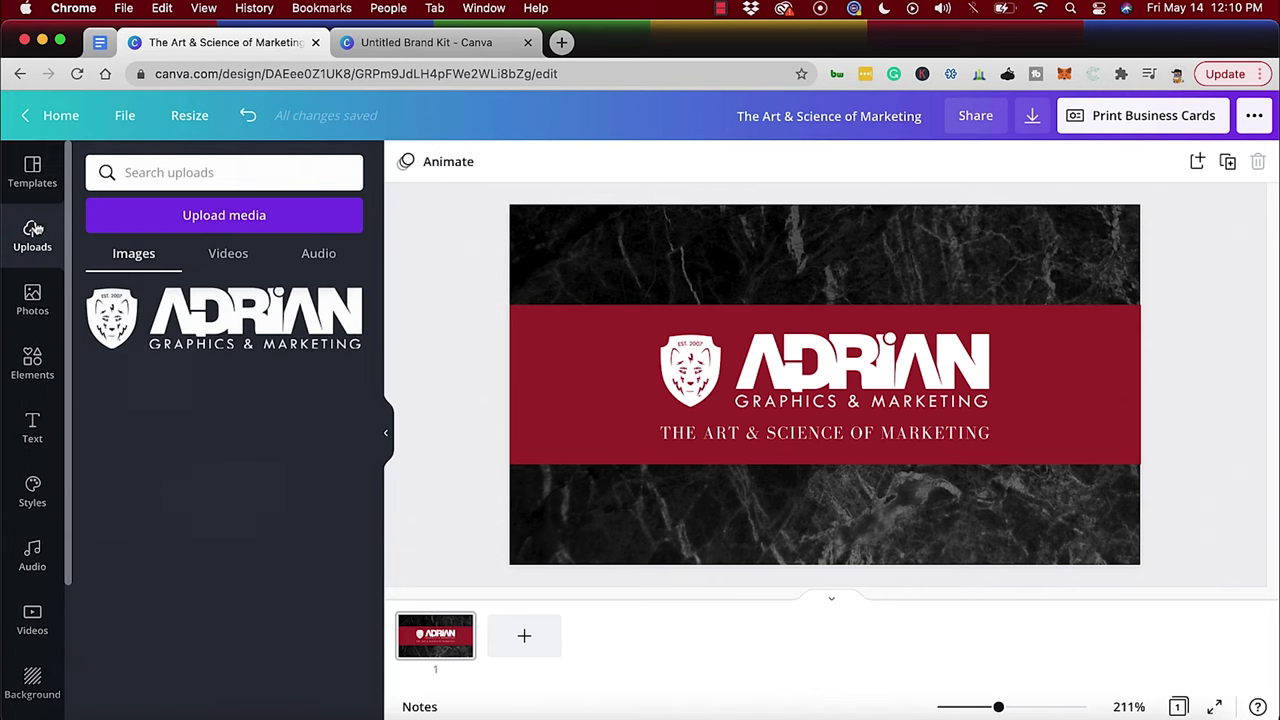
pyautogui.click(32, 300)
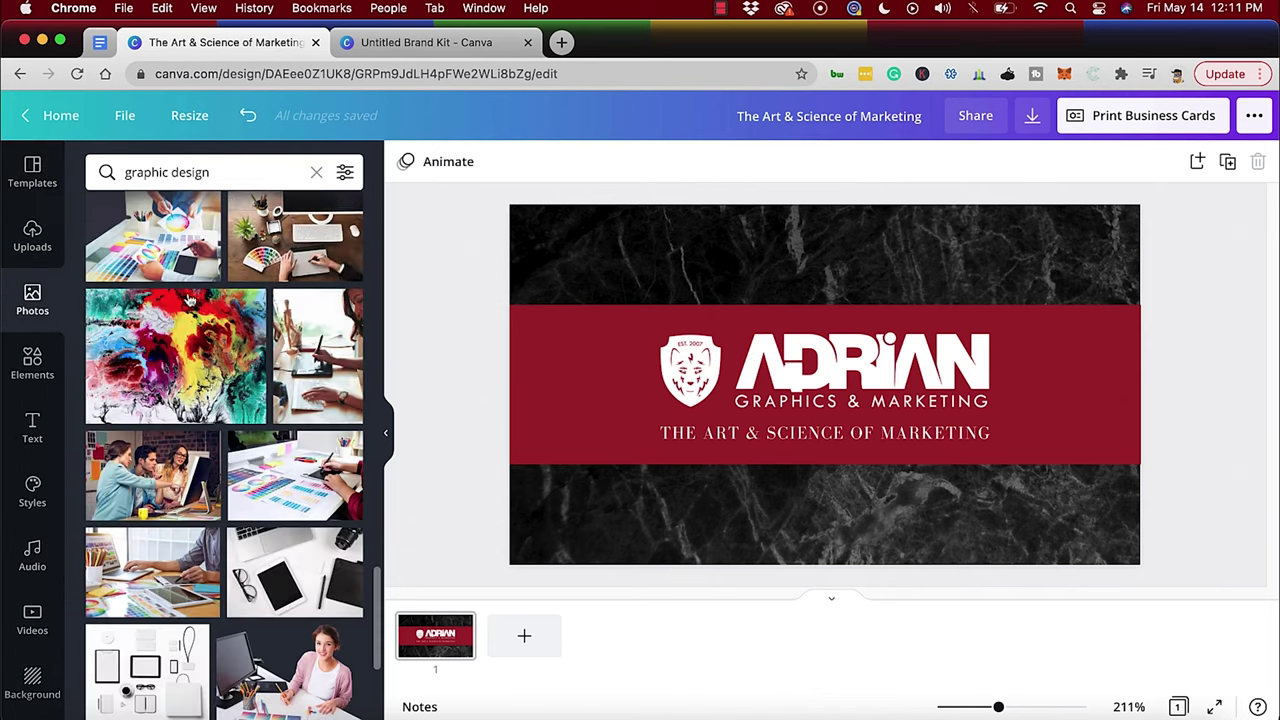
pyautogui.click(828, 380)
pyautogui.click(424, 422)
# Resize the red band and restore its full width, then bring up Print Business Cards
pyautogui.click(553, 378)
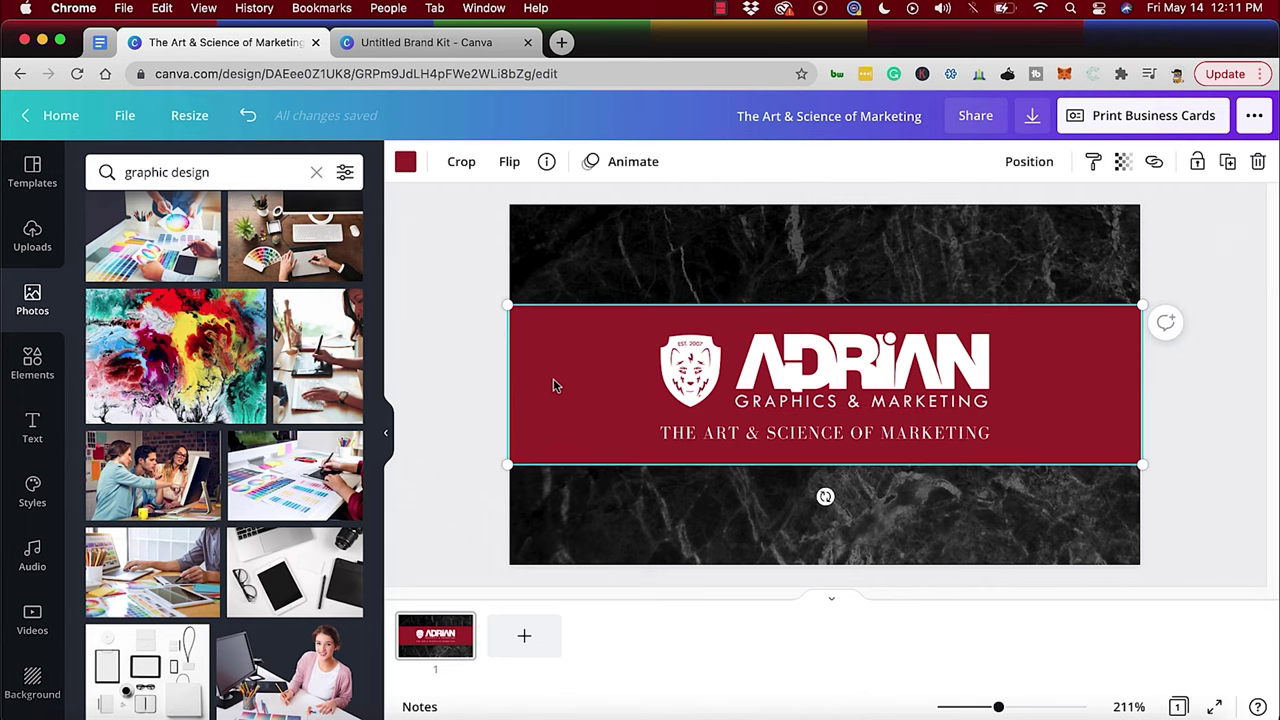
pyautogui.moveTo(505, 305); pyautogui.dragTo(474, 286)
pyautogui.click(472, 290)
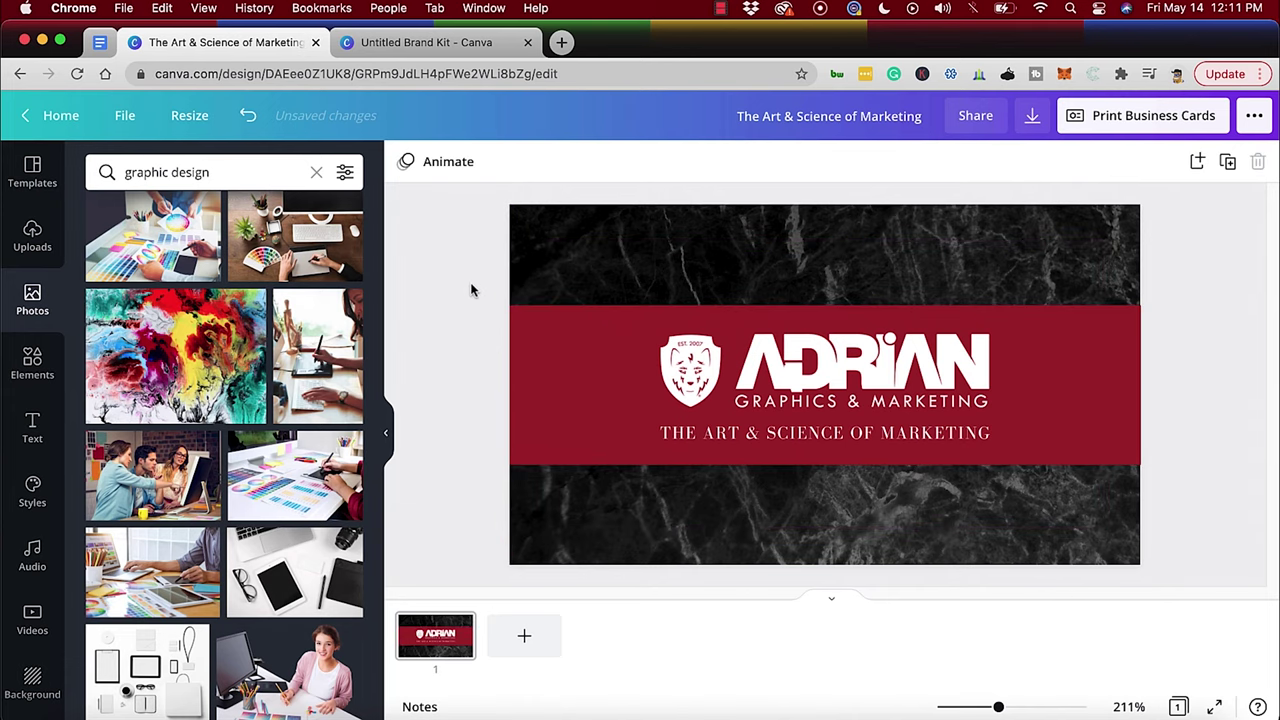
pyautogui.click(1190, 120)
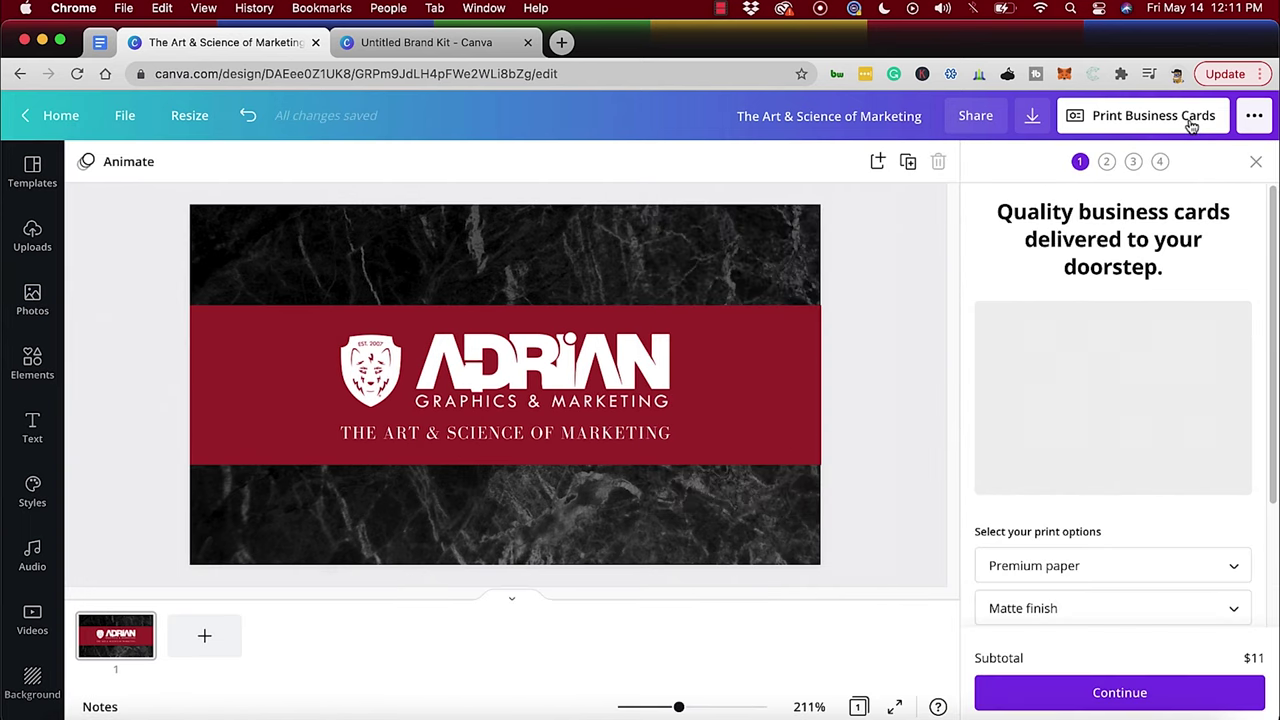
# Review the print options (premium paper, matte finish, 50 copies for $11) and close them
pyautogui.scroll(-3, 1046, 566)
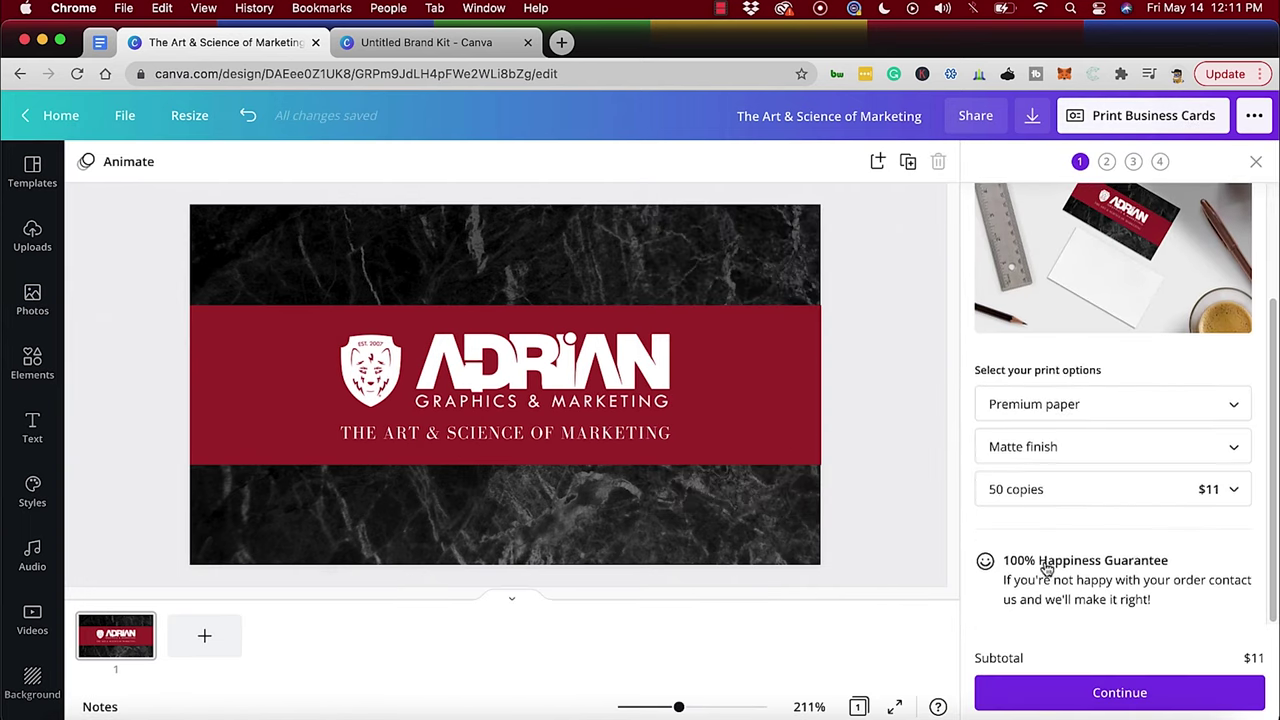
pyautogui.scroll(3, 1150, 316)
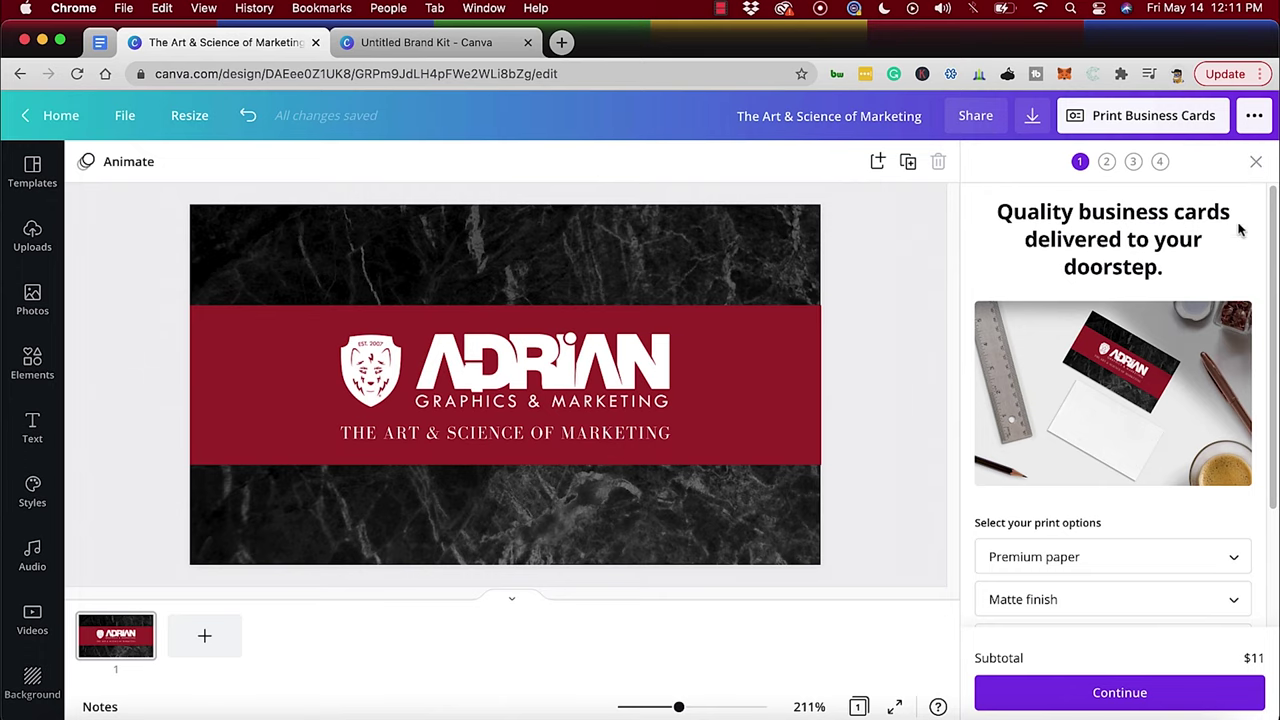
pyautogui.click(1252, 164)
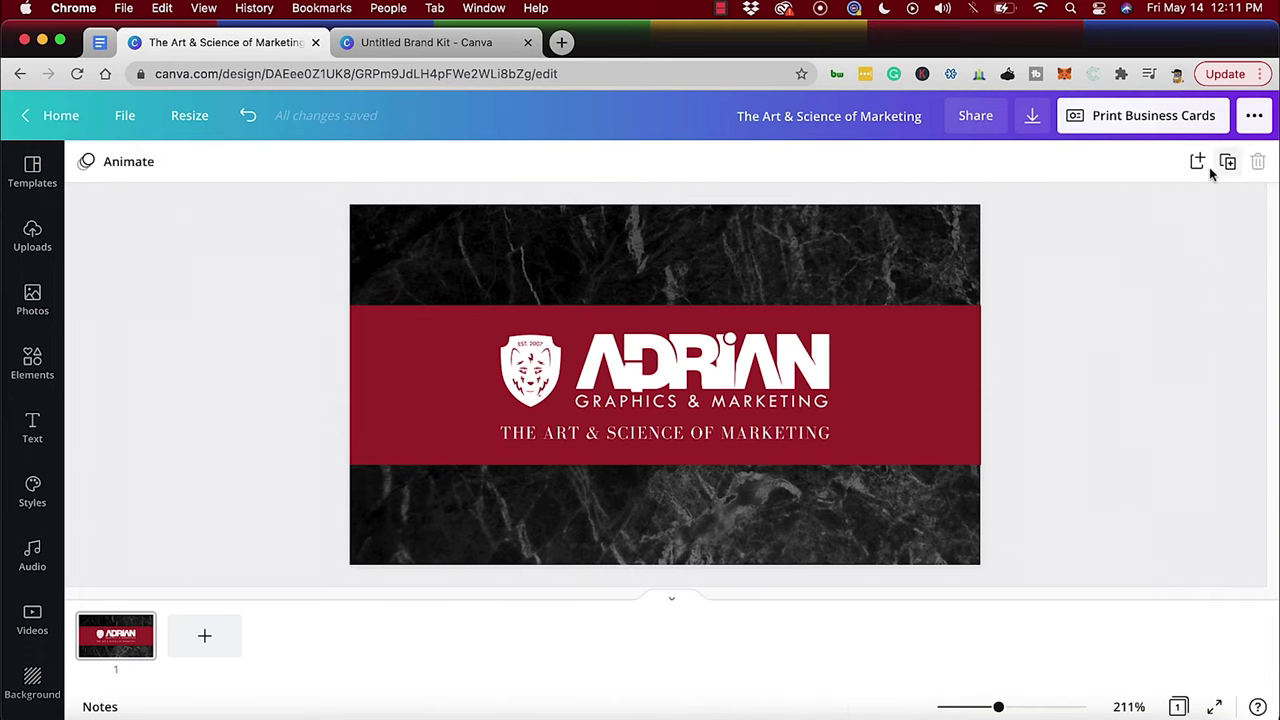
# Scroll the publishing menu's Print products, close it, and select the red band
pyautogui.click(1258, 118)
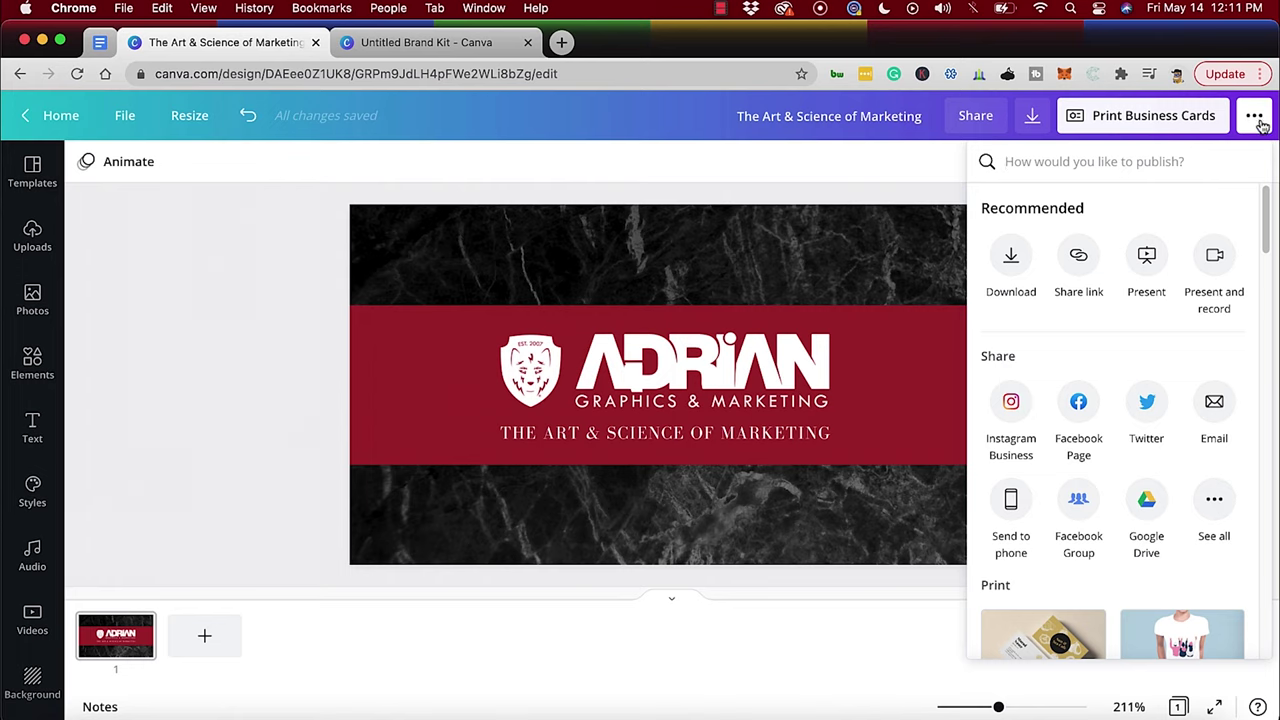
pyautogui.scroll(-5, 1126, 417)
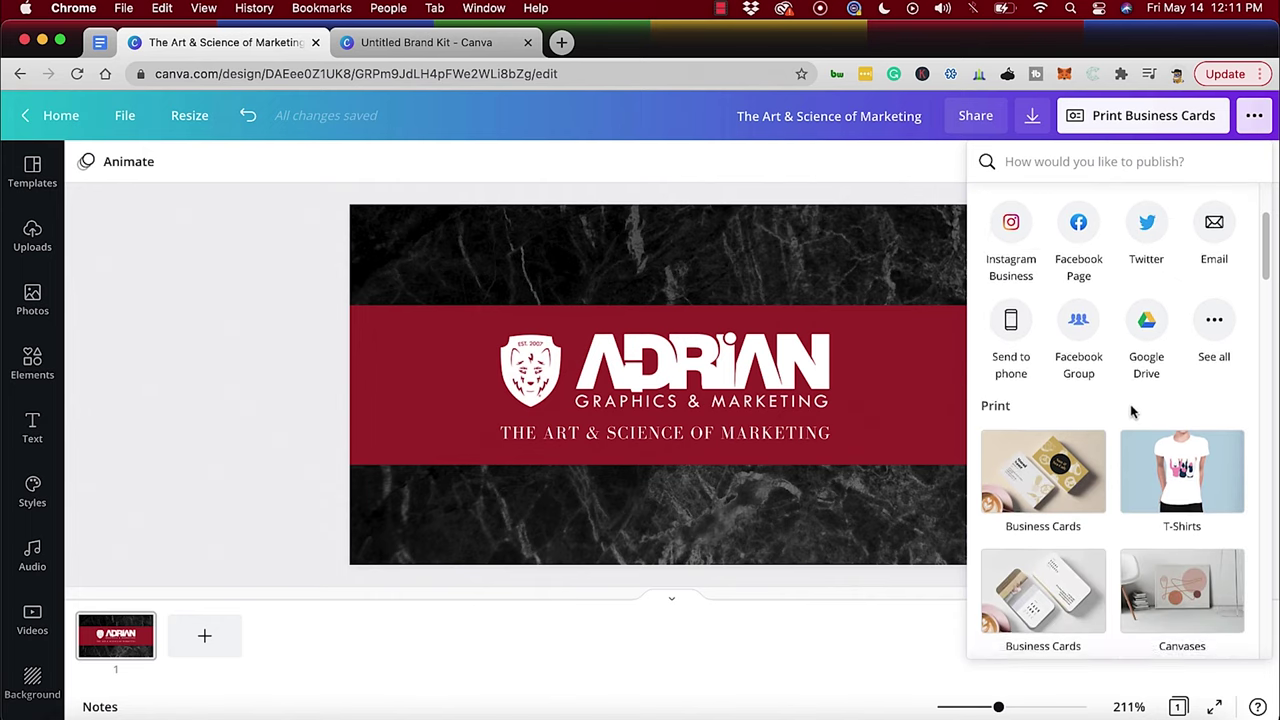
pyautogui.scroll(-5, 1103, 311)
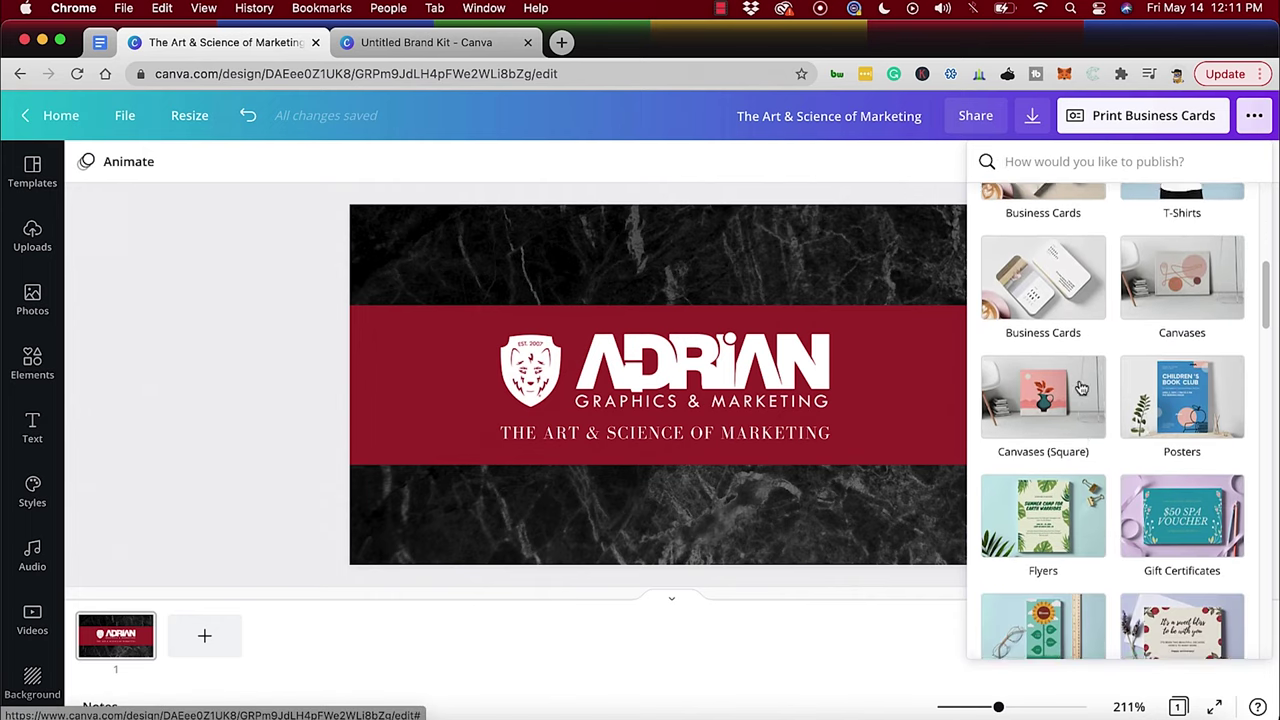
pyautogui.click(233, 345)
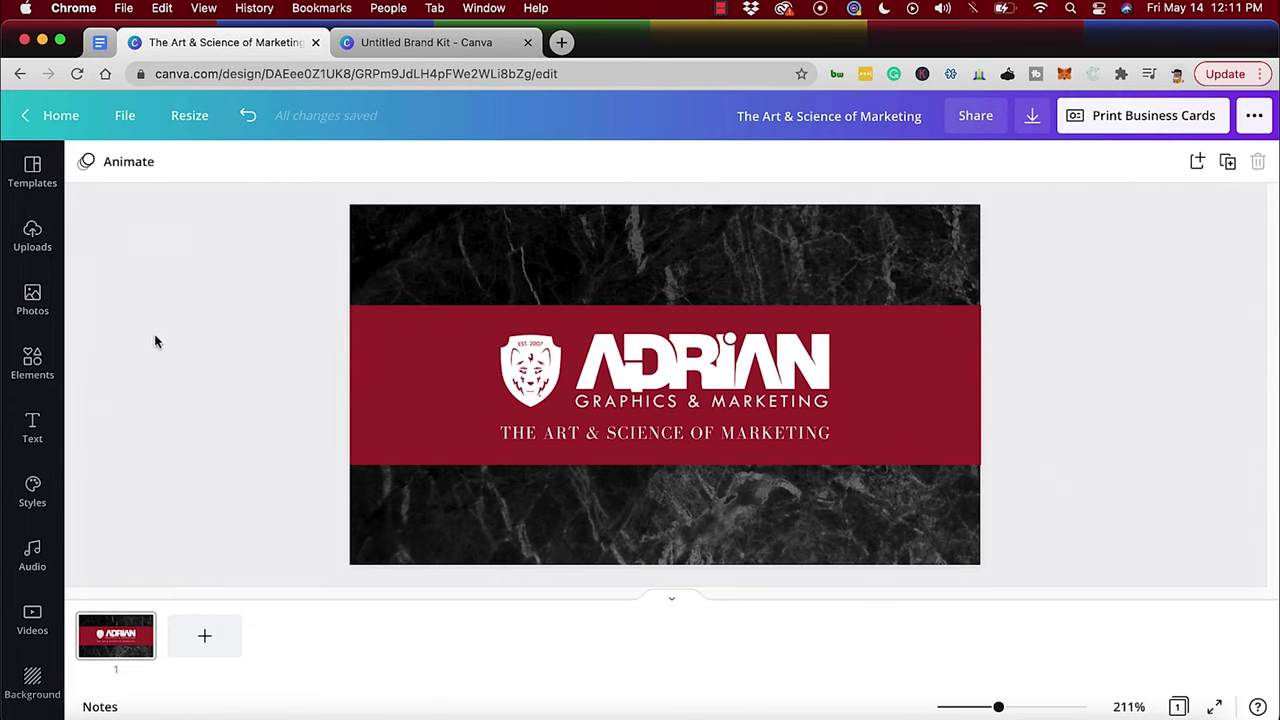
pyautogui.click(414, 354)
# Select and deselect the red band and ADRIAN logo, leaving nothing selected
pyautogui.click(251, 349)
pyautogui.click(366, 349)
pyautogui.click(532, 368)
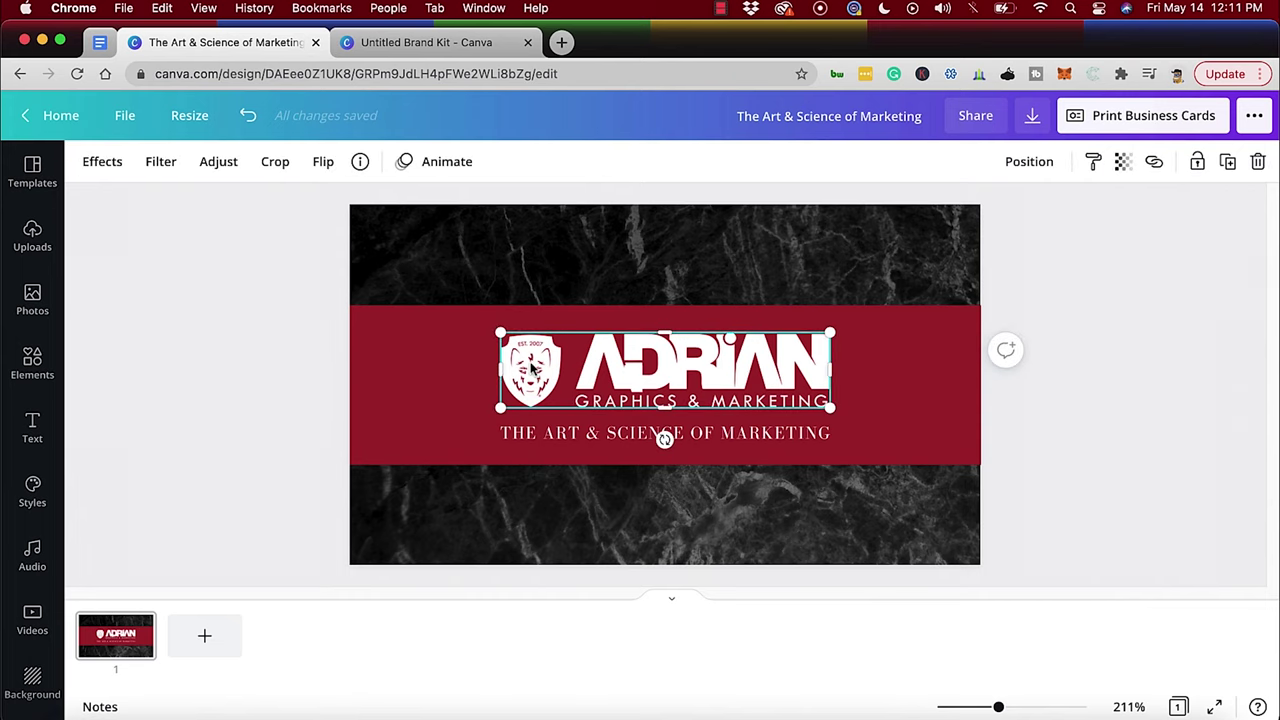
pyautogui.click(186, 334)
pyautogui.click(449, 358)
pyautogui.click(246, 300)
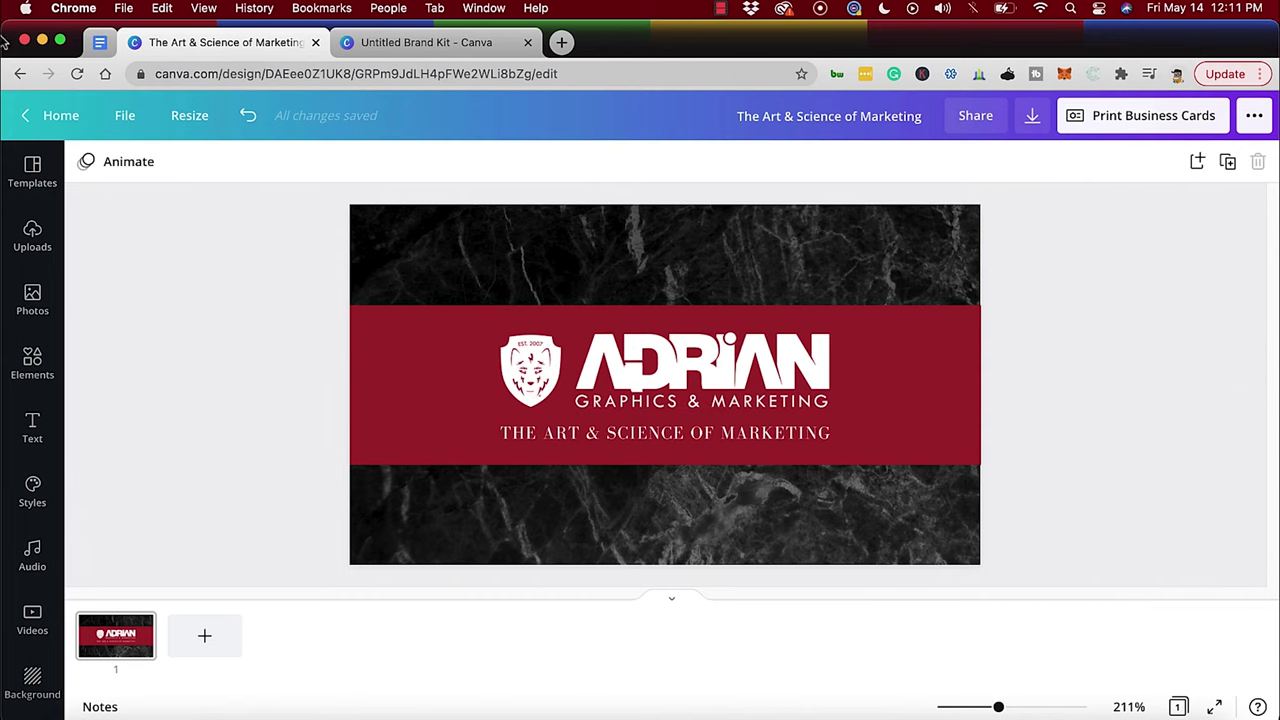
pyautogui.scroll(-3, 40, 630)
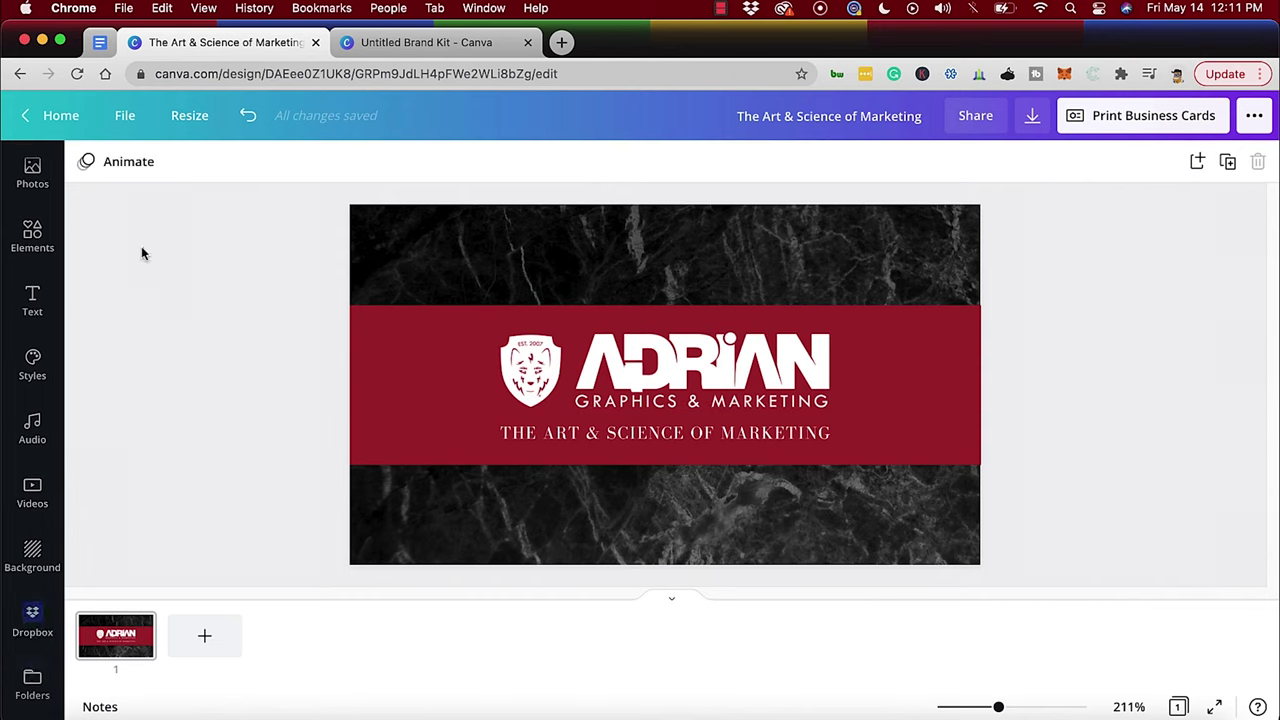
# Try the Block, Pan and Photo Zoom page animations on the card
pyautogui.click(134, 172)
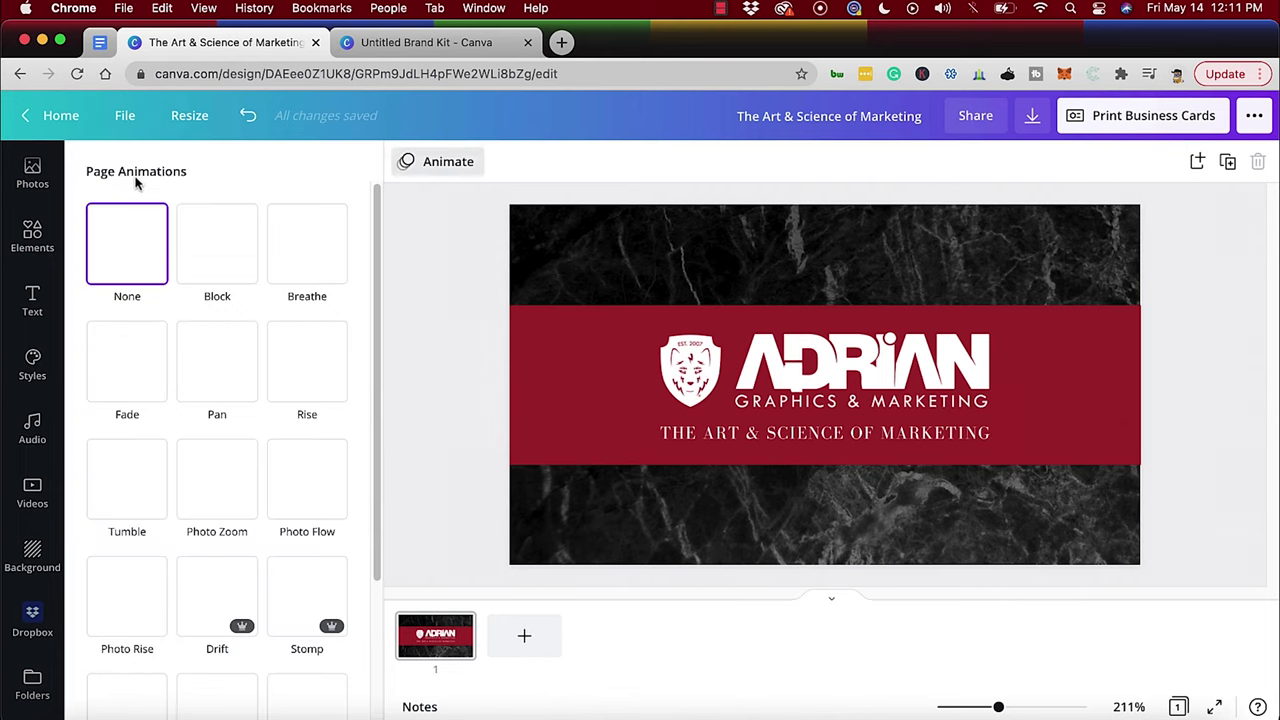
pyautogui.click(232, 260)
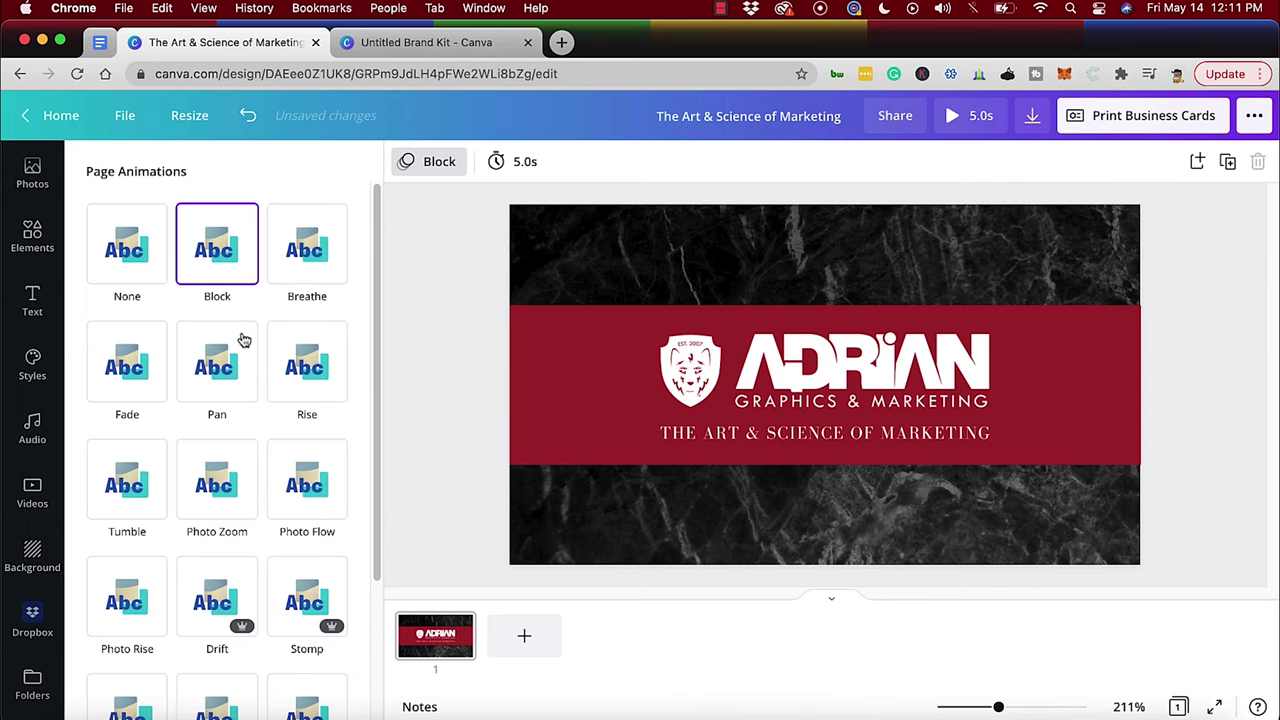
pyautogui.click(241, 395)
pyautogui.click(238, 492)
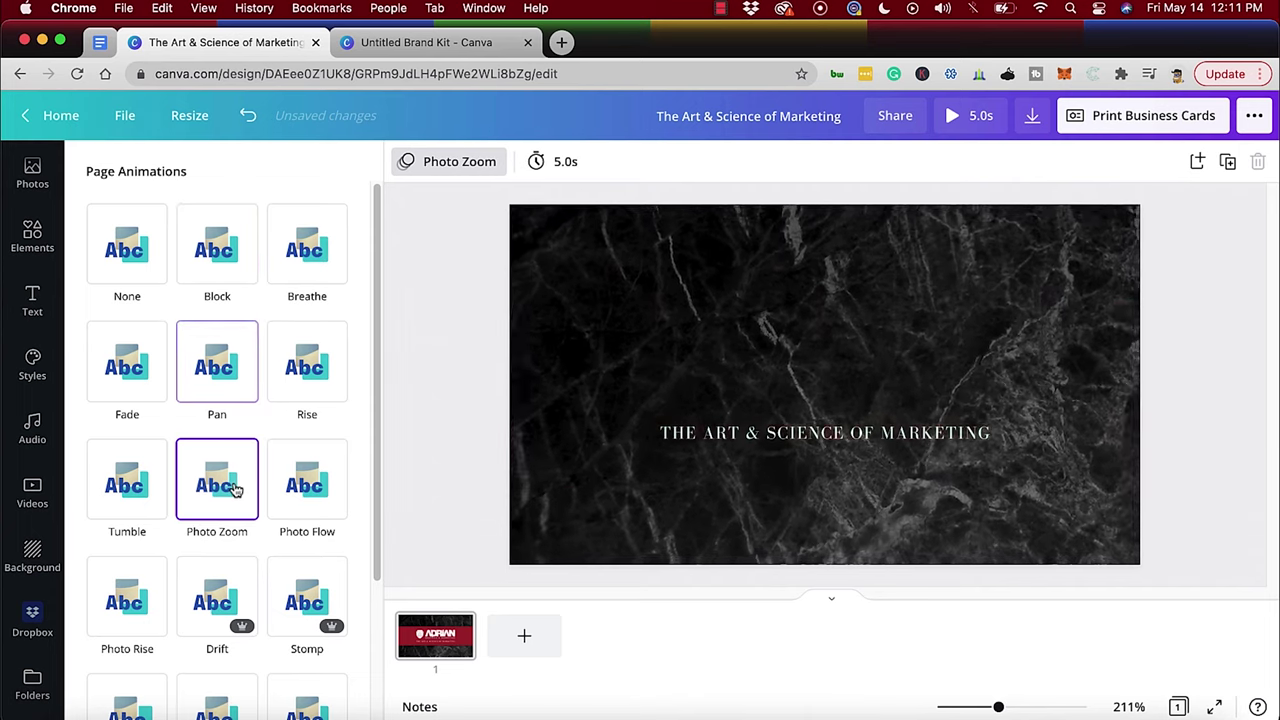
# Set the page animation back to None, then preview the Photo Rise animation
pyautogui.scroll(-3, 245, 491)
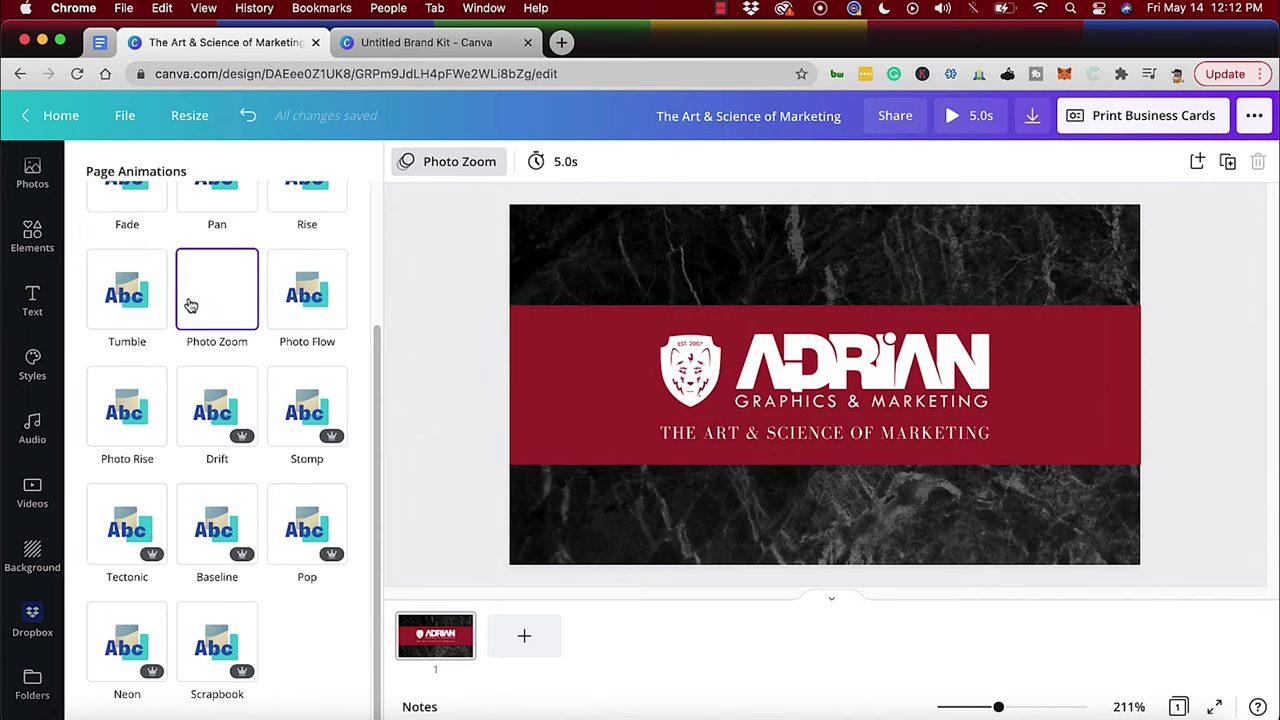
pyautogui.scroll(3, 183, 305)
pyautogui.click(148, 271)
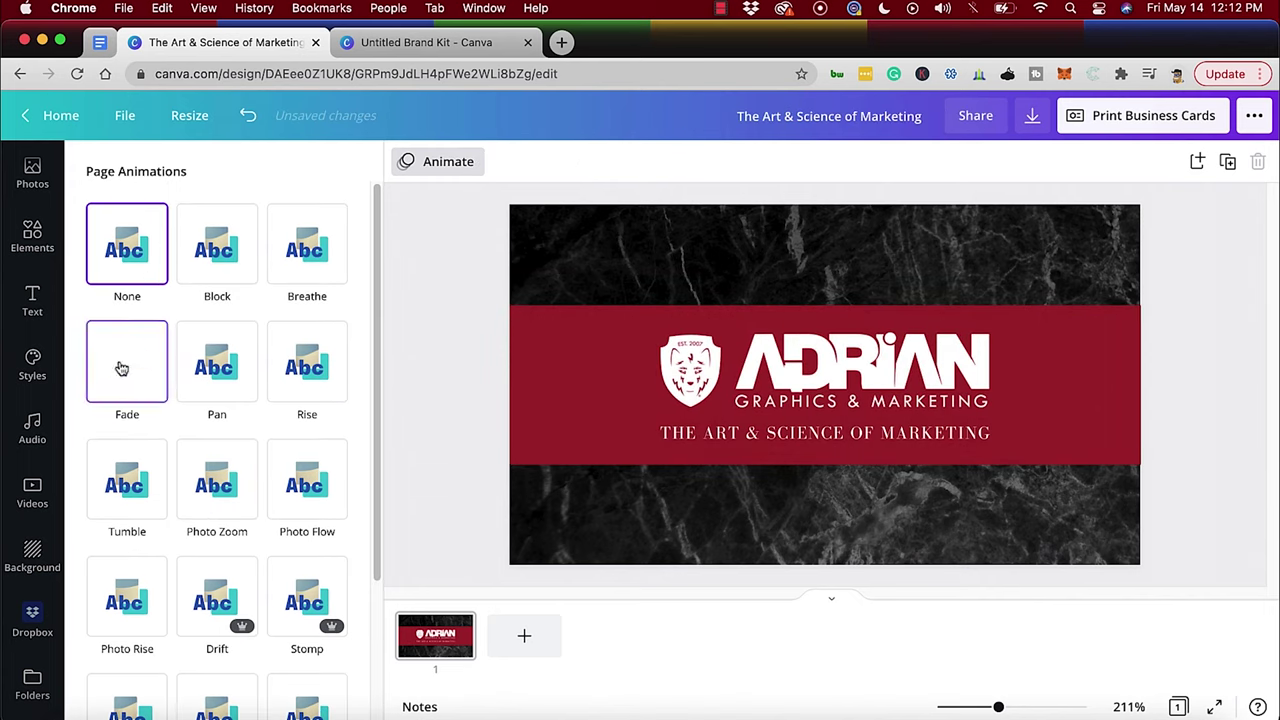
pyautogui.scroll(-1, 40, 458)
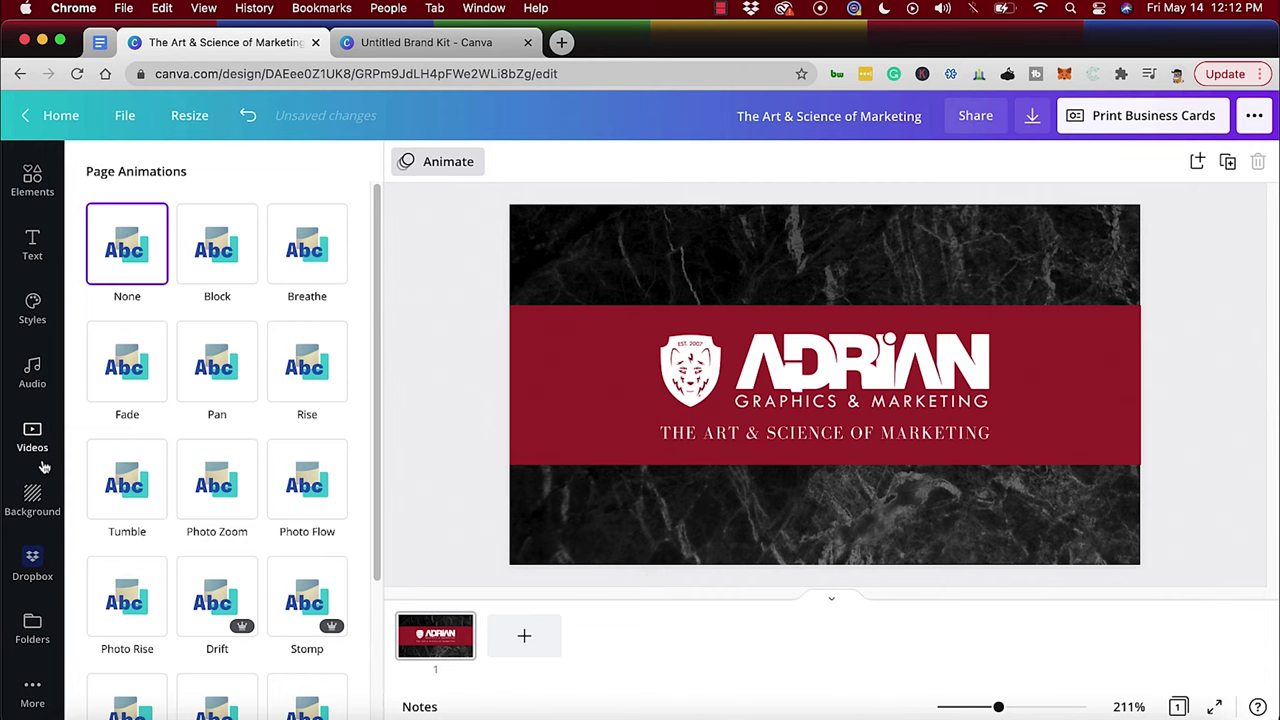
pyautogui.scroll(-3, 150, 430)
pyautogui.click(157, 432)
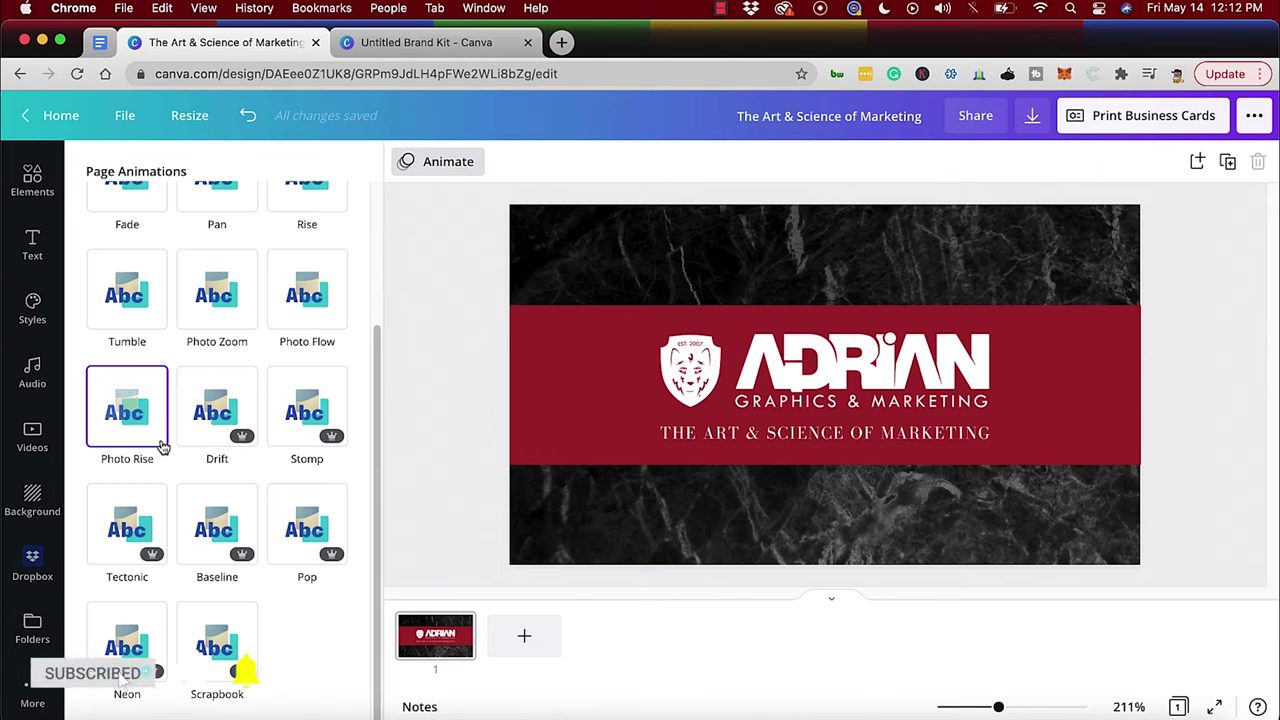
pyautogui.scroll(4, 170, 435)
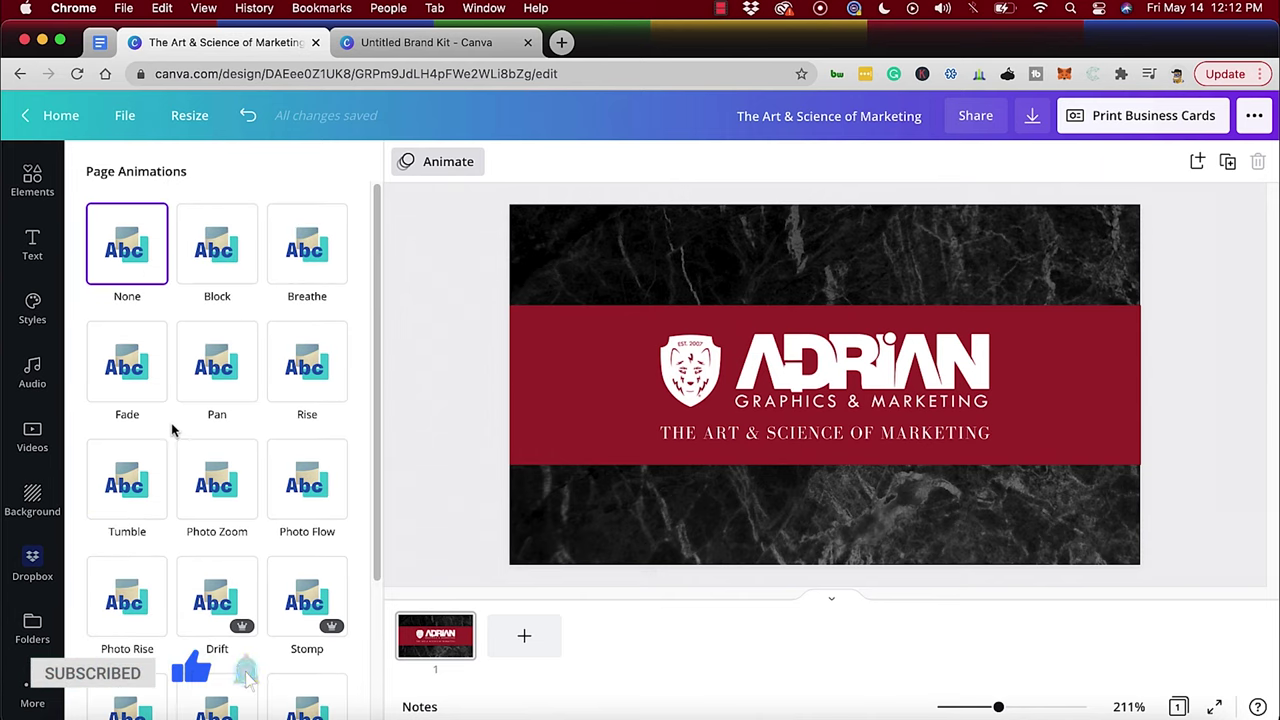